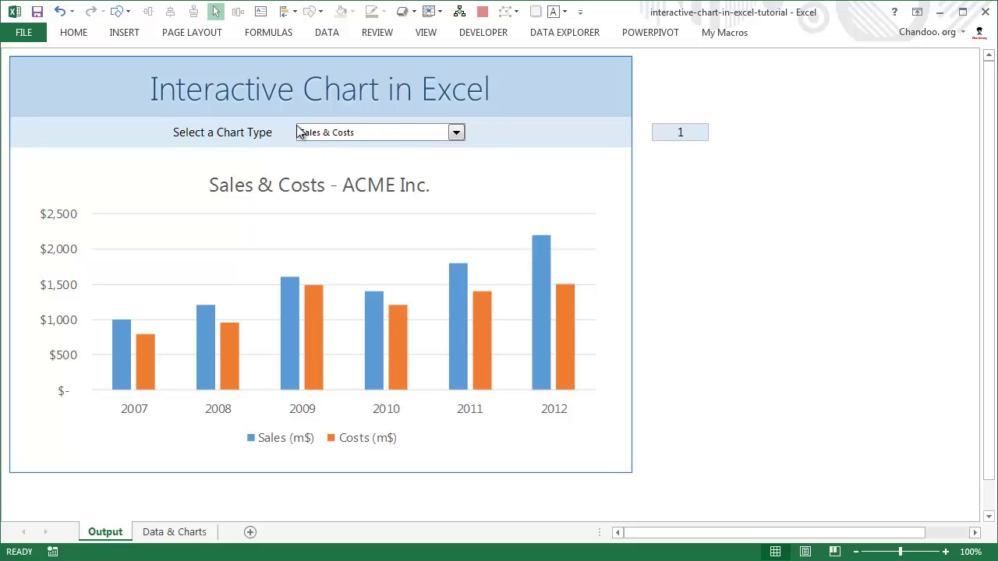
Cycle the chart-type combo box through Profit Trend, Customers vs. Sales per Customer and % of Market Share, ending on Profit Trend
left_click(453, 133, "ctrl")
left_click(682, 166)
left_click(456, 132)
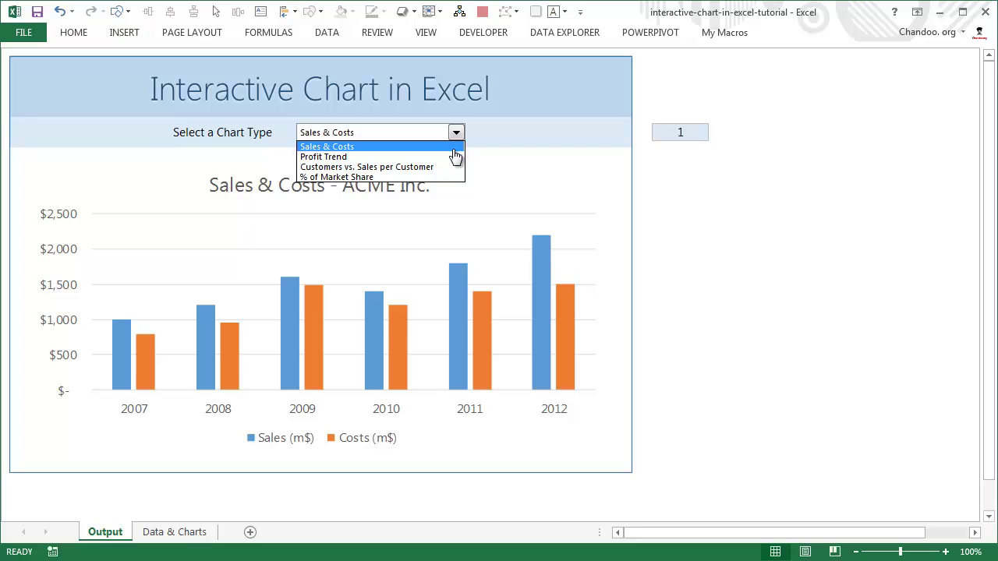
left_click(401, 158)
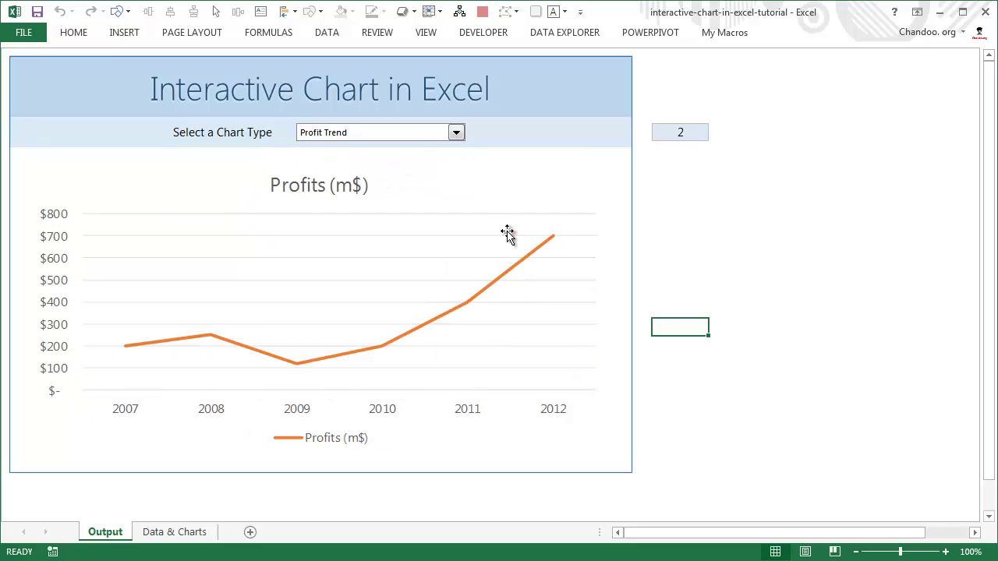
left_click(407, 134)
left_click(397, 166)
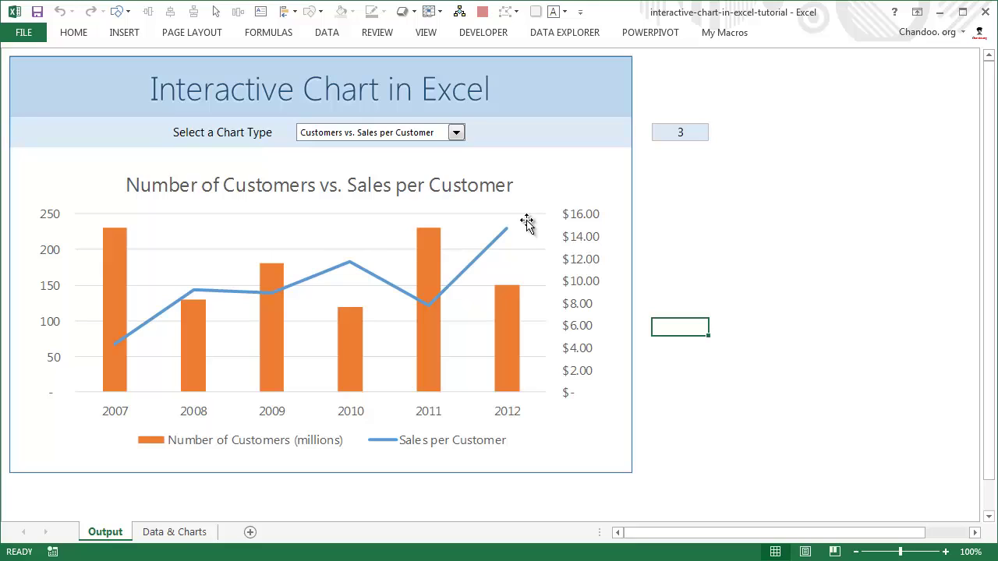
left_click(437, 133)
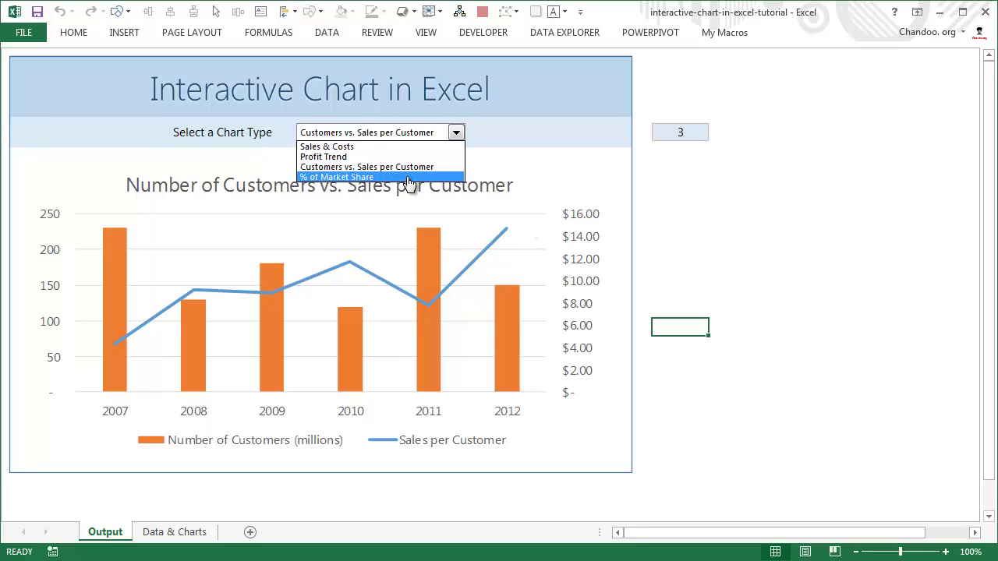
left_click(410, 172)
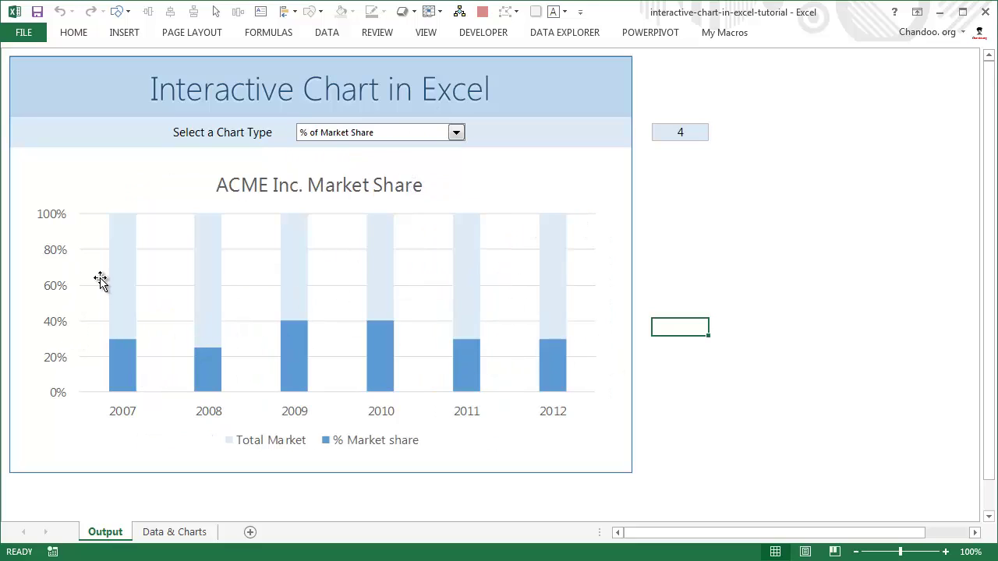
left_click(313, 138)
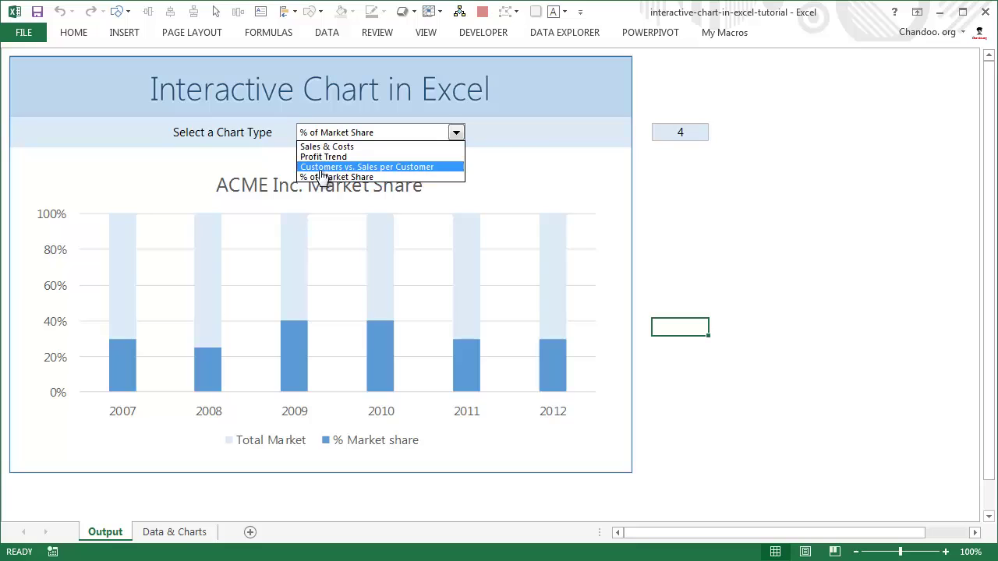
left_click(343, 159)
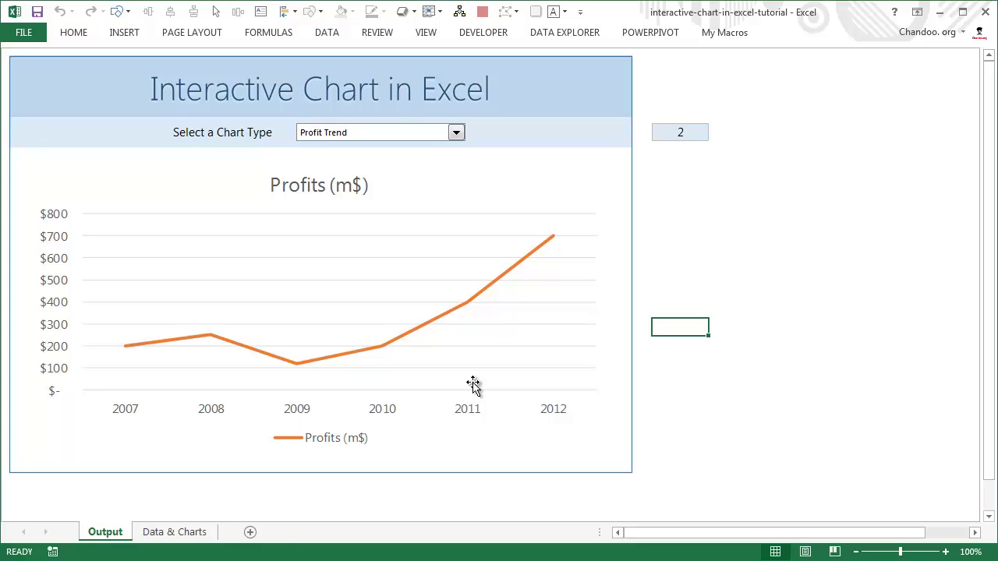
On the Data & Charts sheet, select the ACME yearly data table, then cells L5 and K5 by the Chart 1 label
left_click(149, 537)
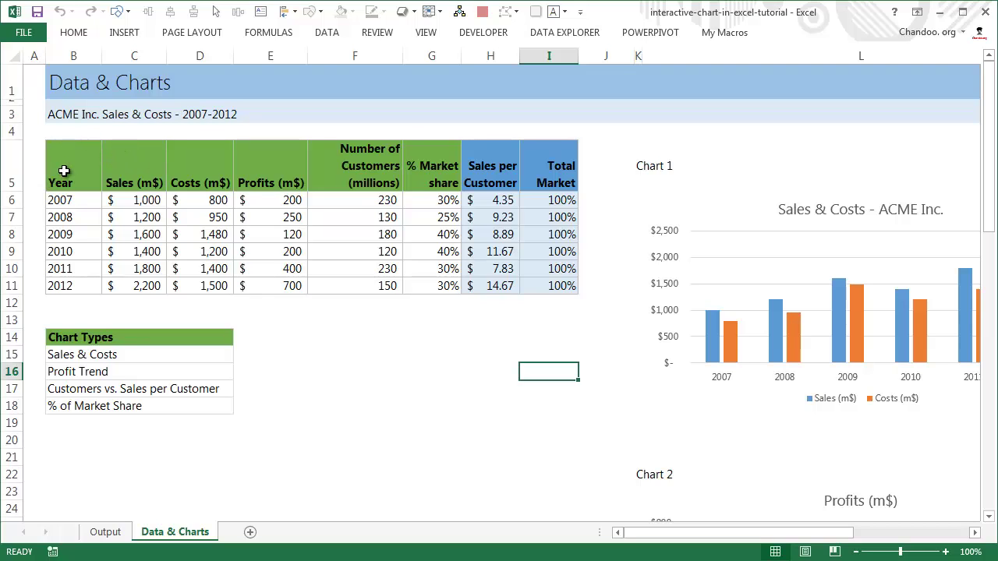
left_click_drag(64, 169, 501, 265)
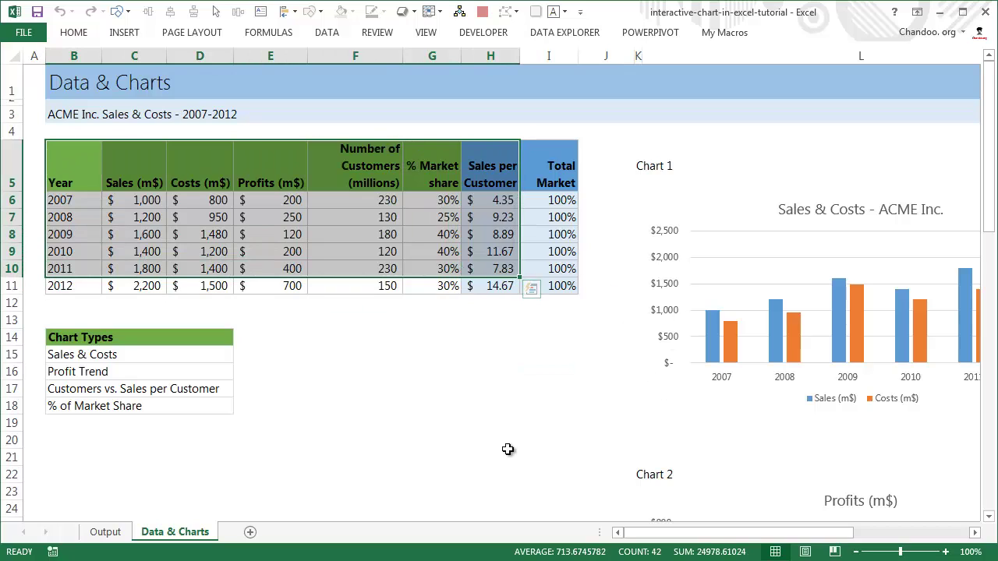
left_click(481, 403)
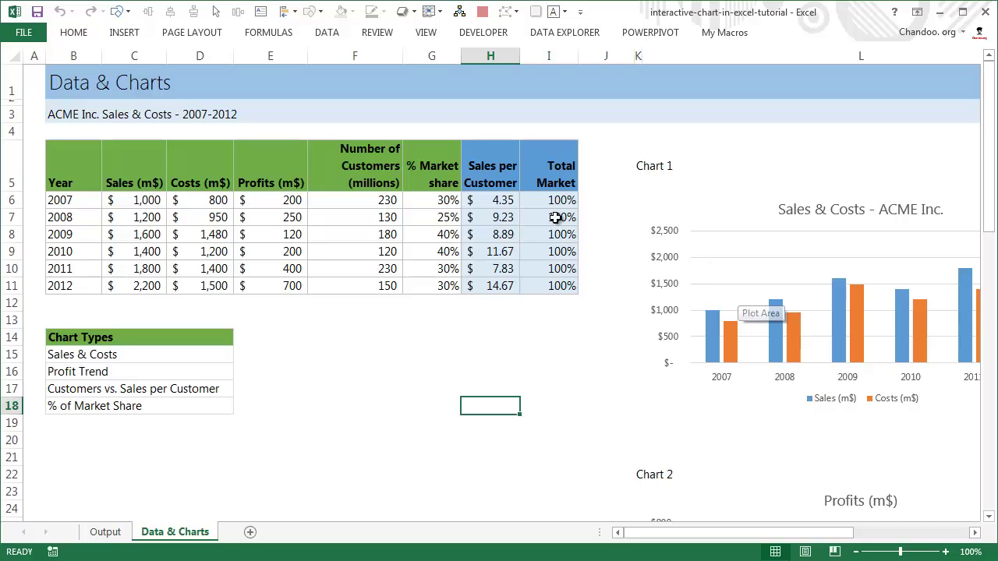
left_click(741, 175)
left_click(636, 169)
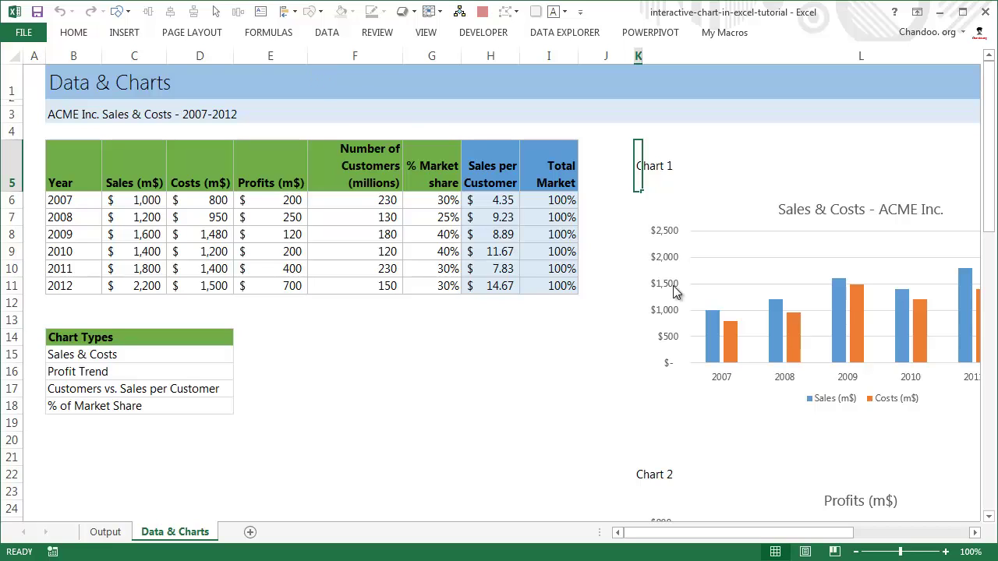
Turn on the Formula Bar and Gridlines from the View tab
left_click(425, 33)
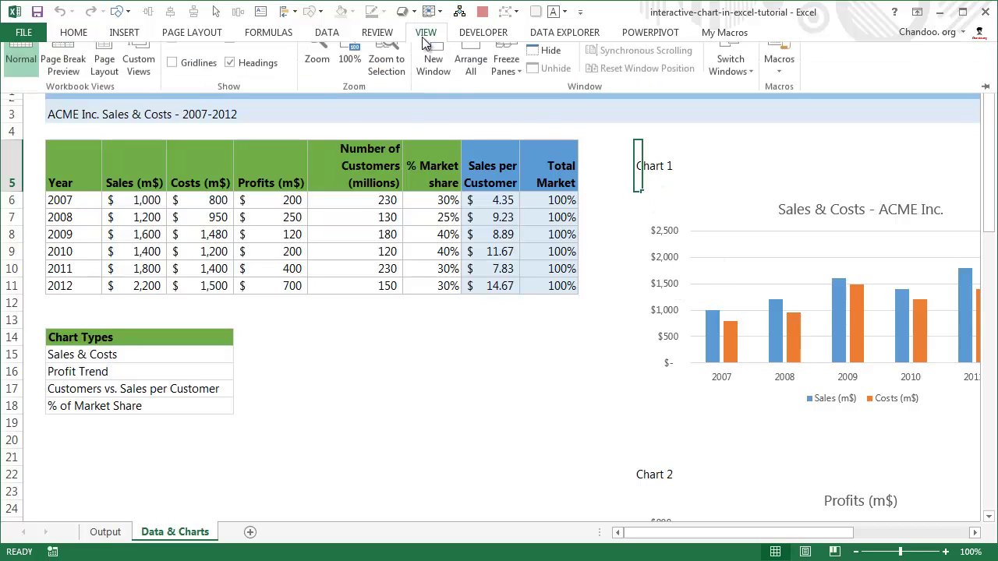
left_click(251, 62)
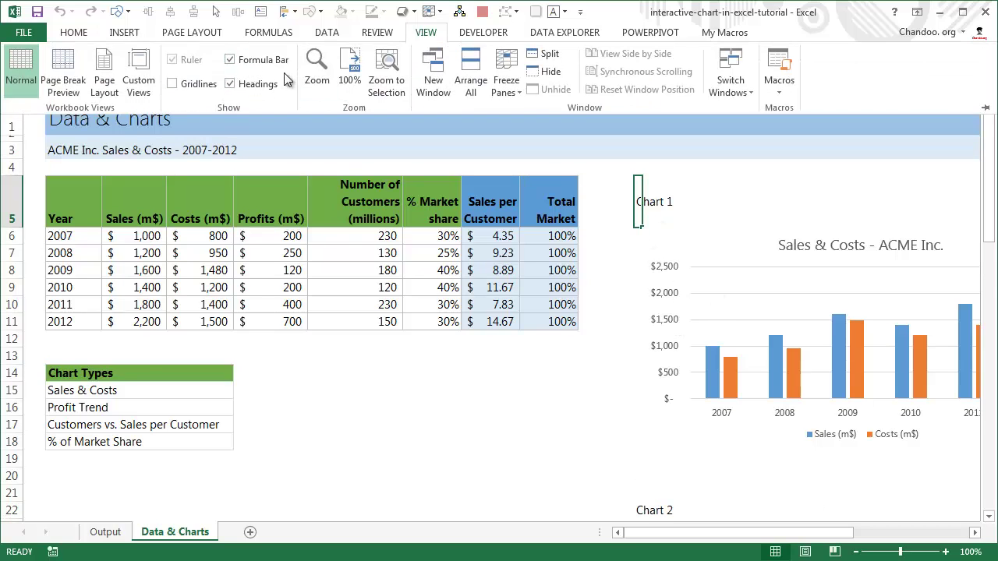
left_click(200, 84)
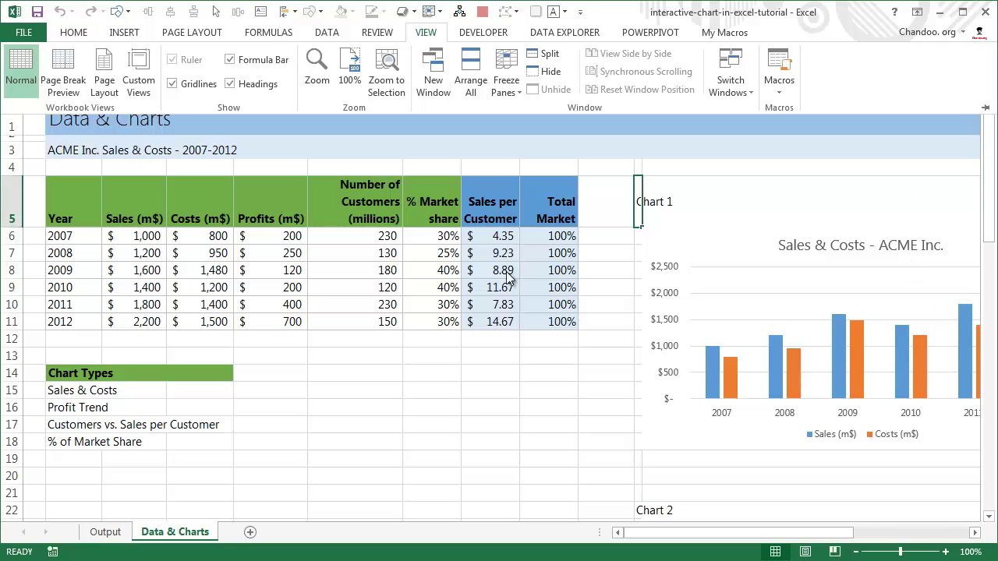
Set the ribbon to Show Tabs and Commands and leave the sheet zoomed at 90%
left_click(917, 12)
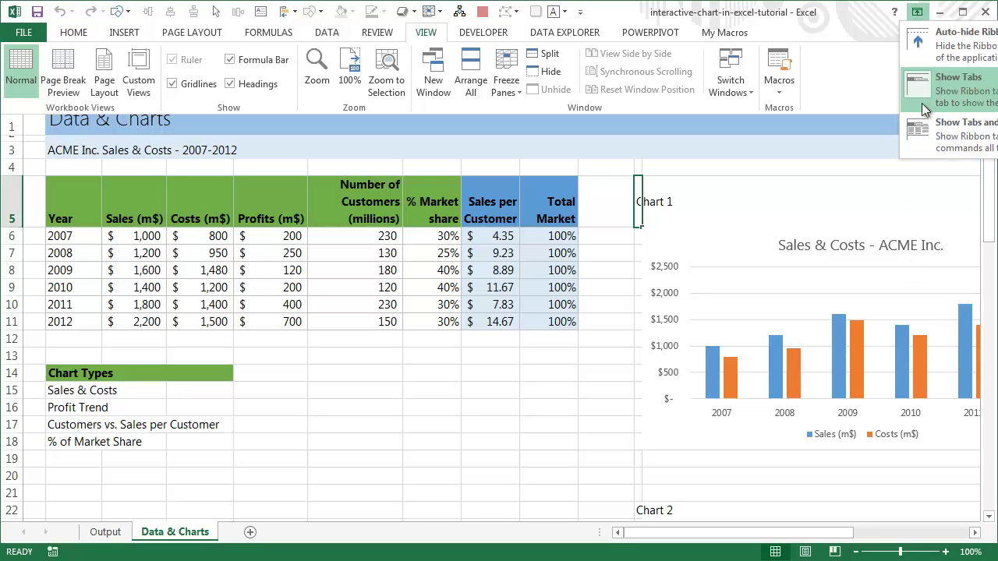
left_click(916, 138)
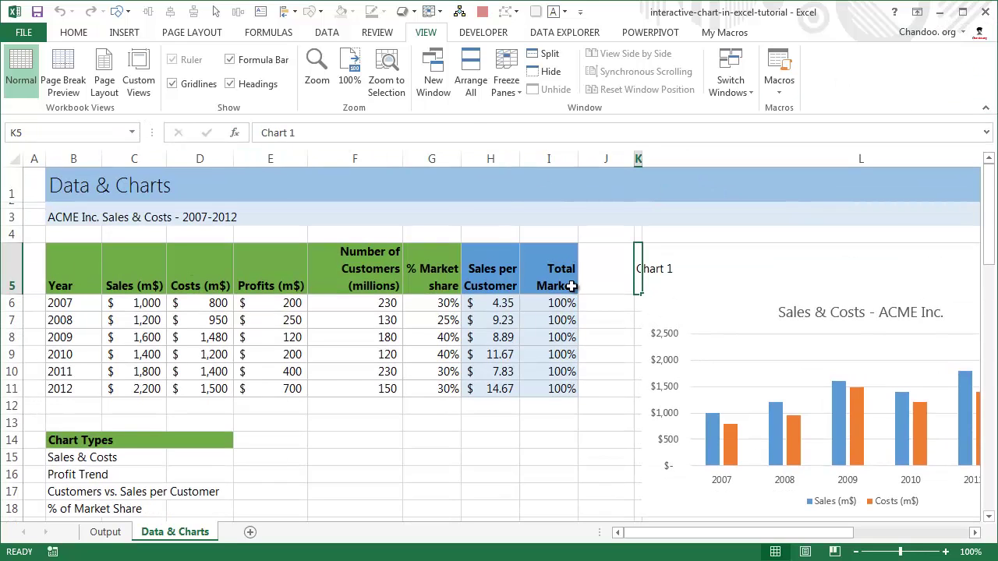
left_click(855, 552)
left_click(855, 552)
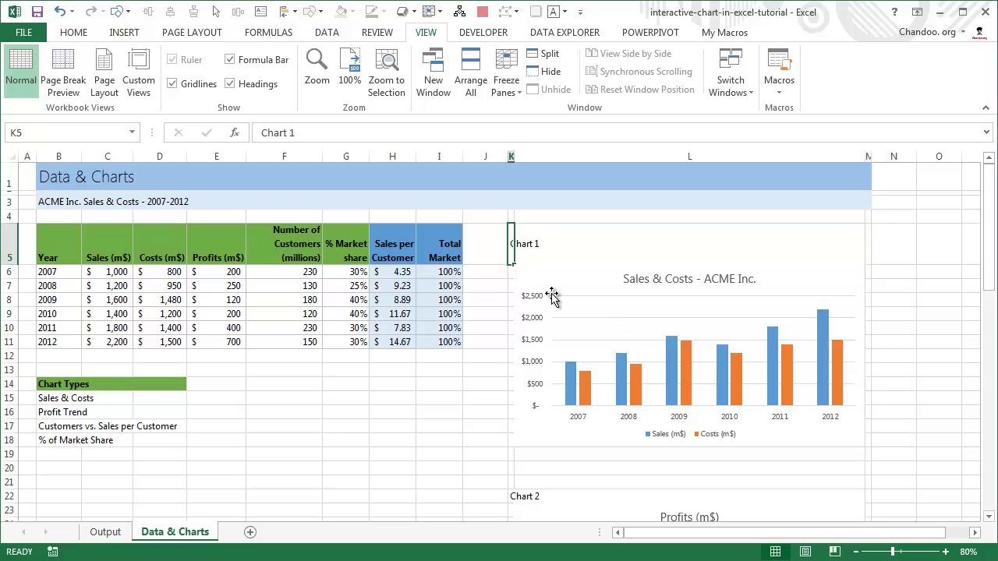
left_click(945, 552)
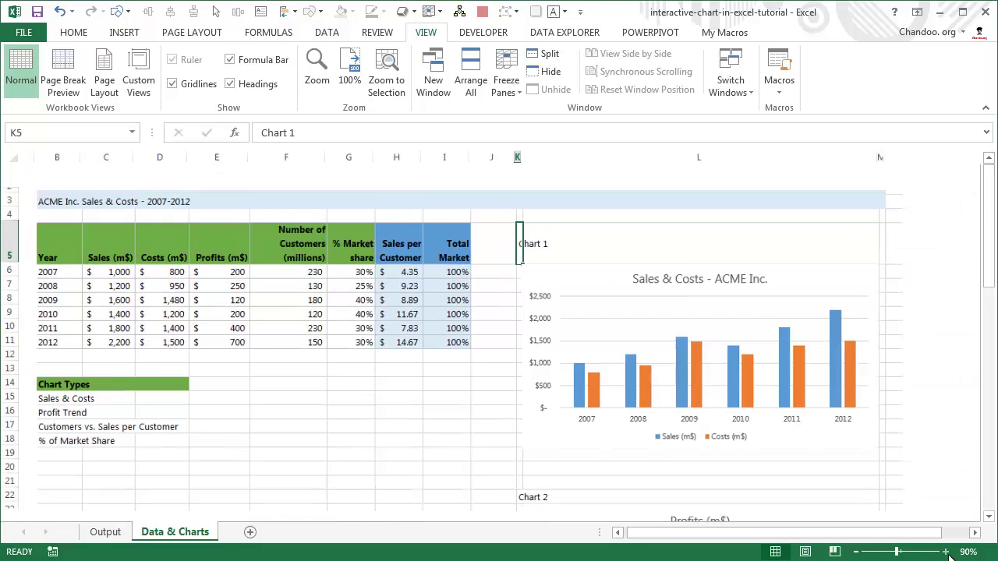
mouse_move(853, 353)
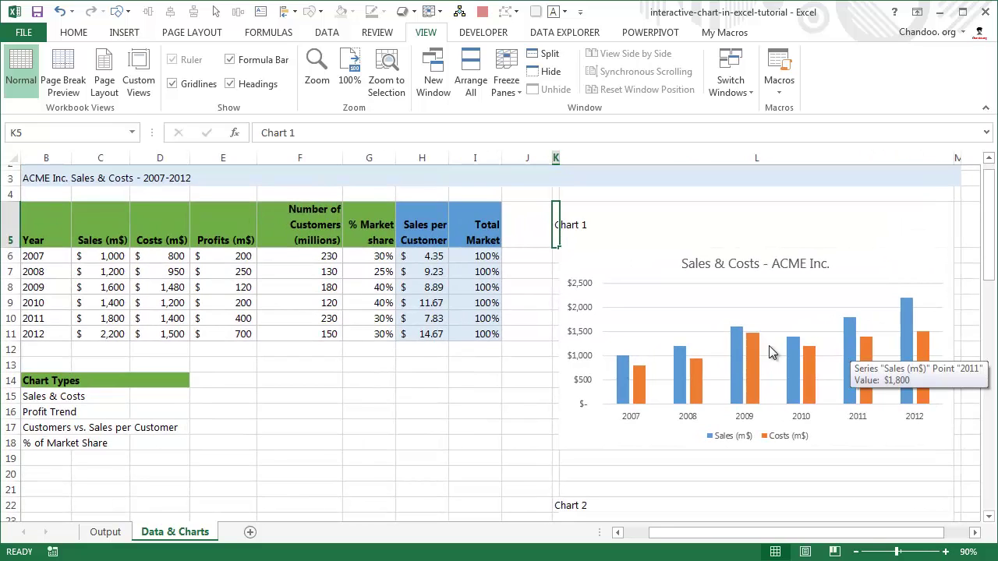
Select Chart 1 and scroll down the sheet to view Chart 2
left_click(513, 260)
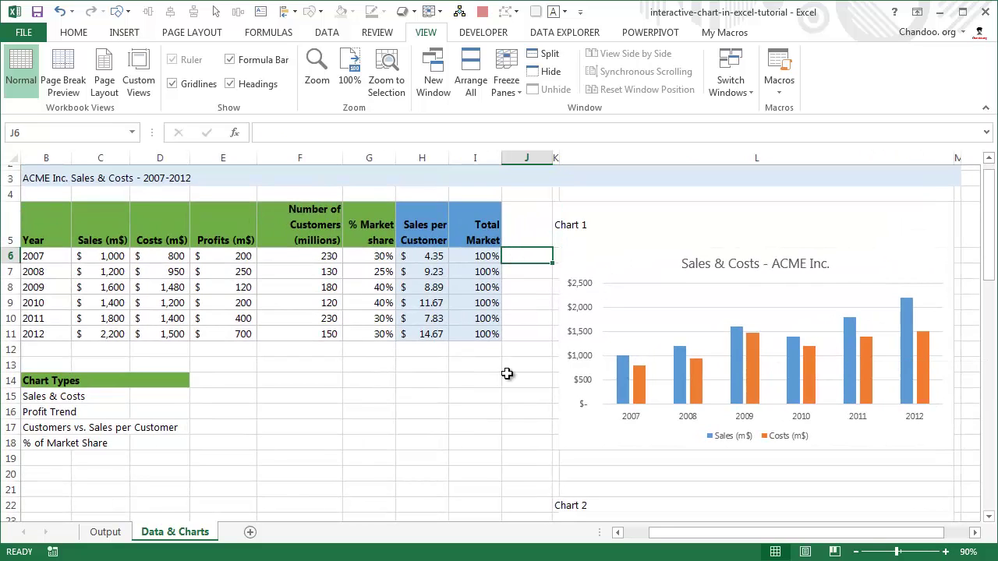
left_click(614, 263)
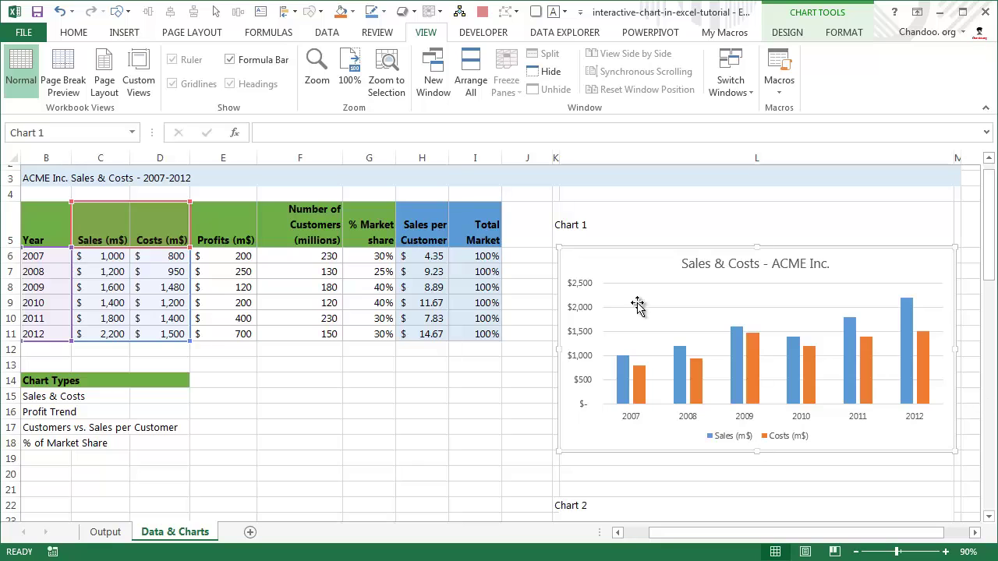
left_click(541, 267)
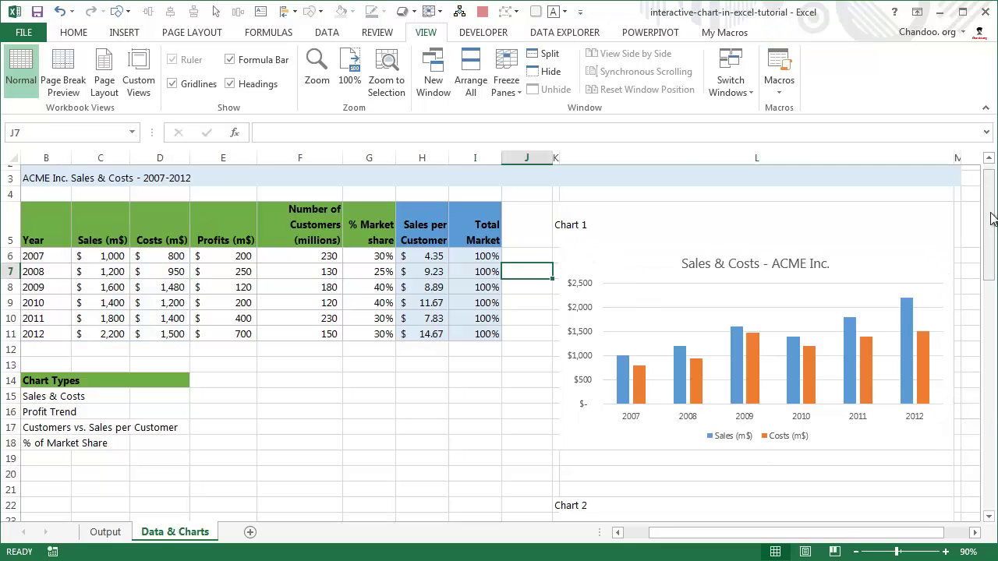
left_click_drag(988, 233, 968, 160)
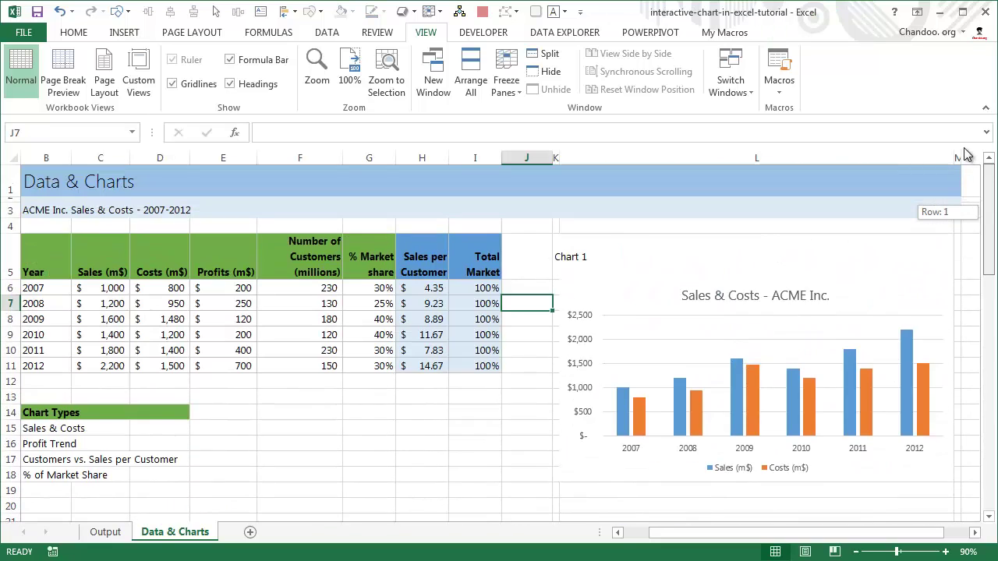
left_click(779, 154)
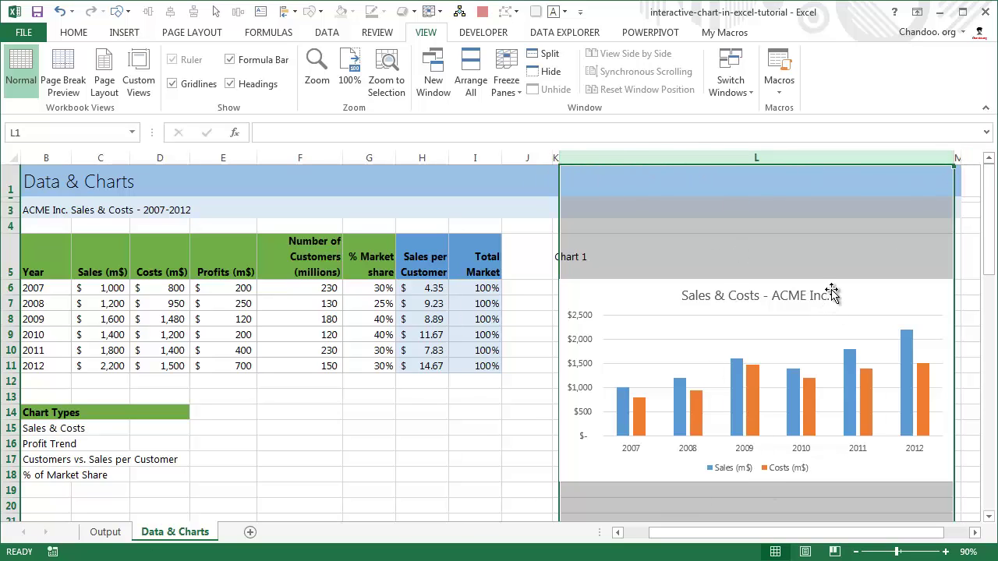
left_click(874, 288)
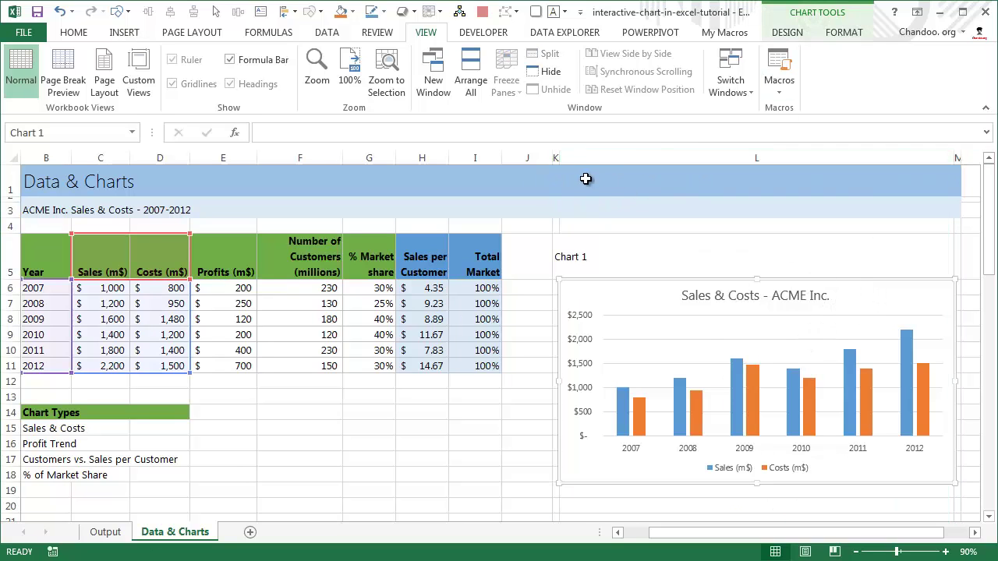
scroll(755, 382, "down", 1)
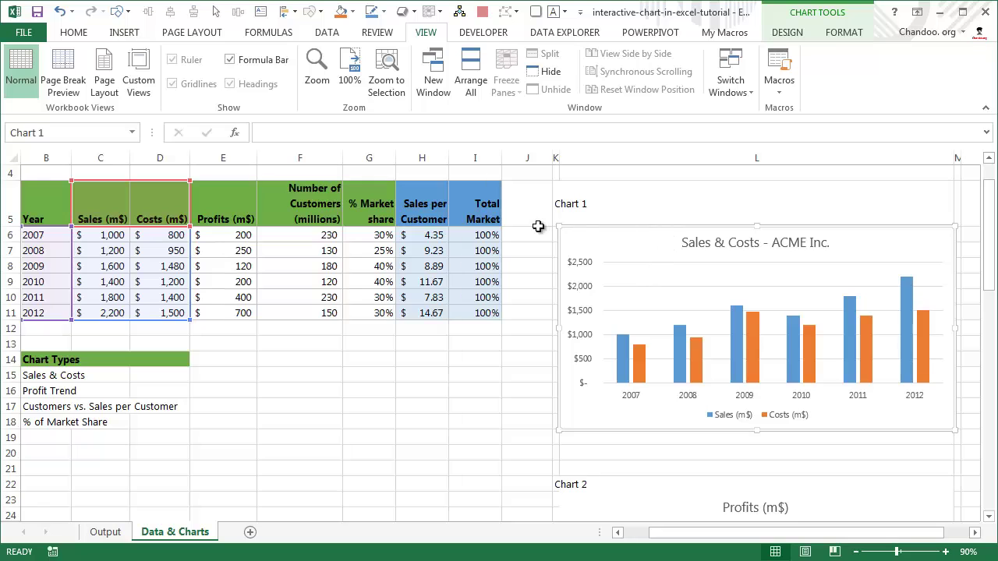
left_click_drag(544, 231, 523, 421)
scroll(779, 312, "down", 1)
scroll(752, 247, "up", 2)
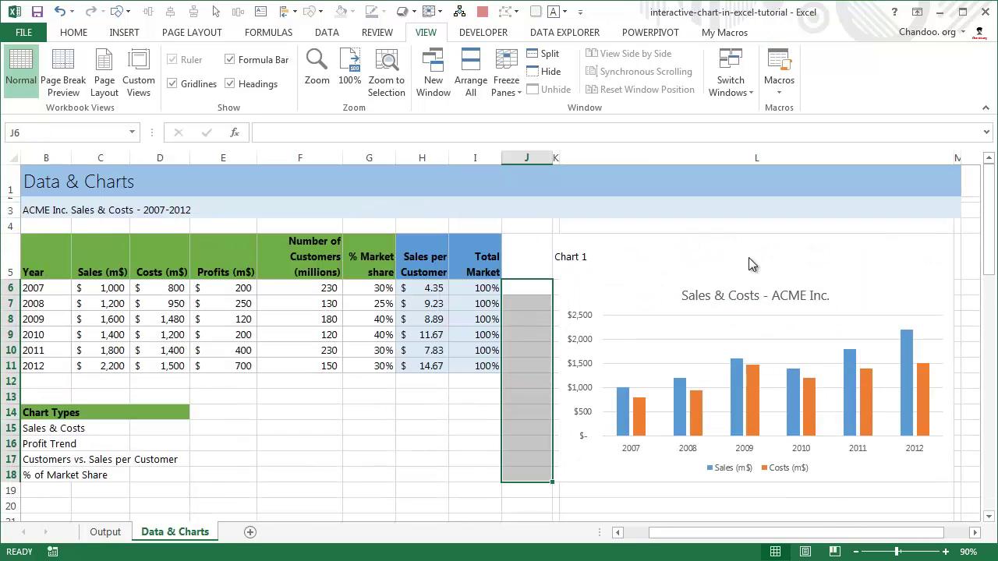
Check the Sales & Costs and Profits charts, then drag Sales & Costs below the data table
left_click(749, 272)
left_click(749, 285)
scroll(851, 402, "down", 3)
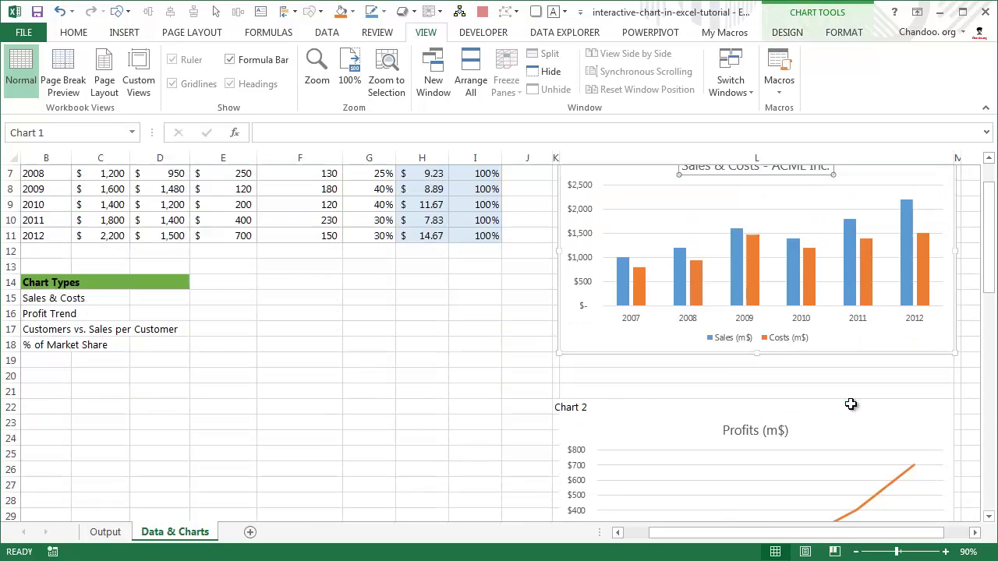
left_click(646, 356)
left_click(660, 382)
scroll(717, 367, "down", 7)
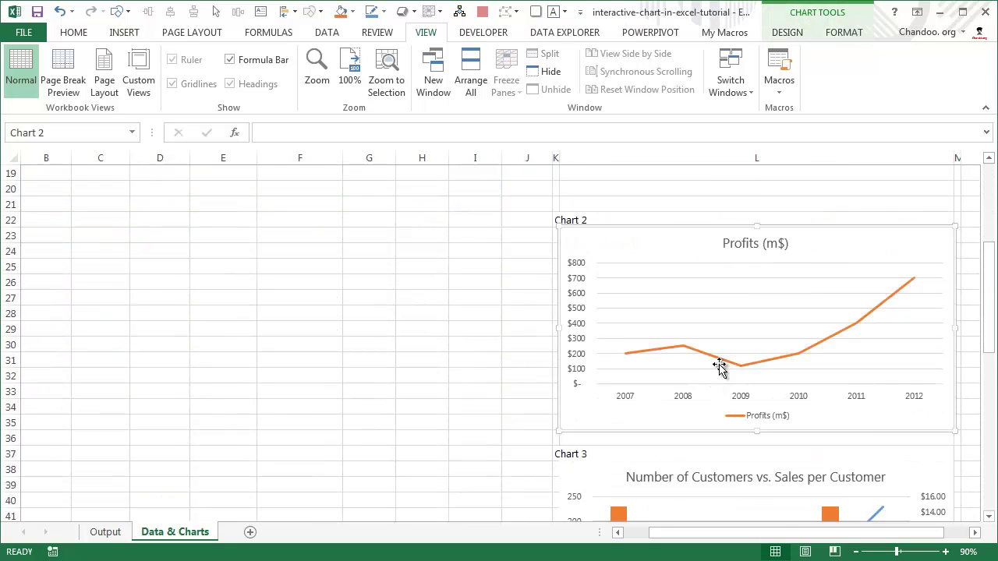
scroll(719, 366, "up", 10)
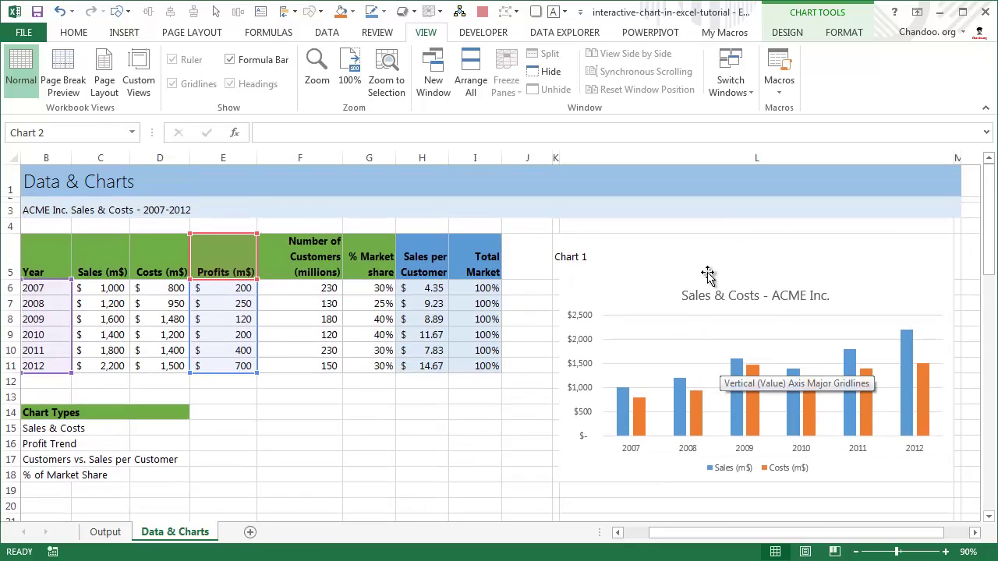
left_click(679, 280)
left_click_drag(623, 289, 302, 394)
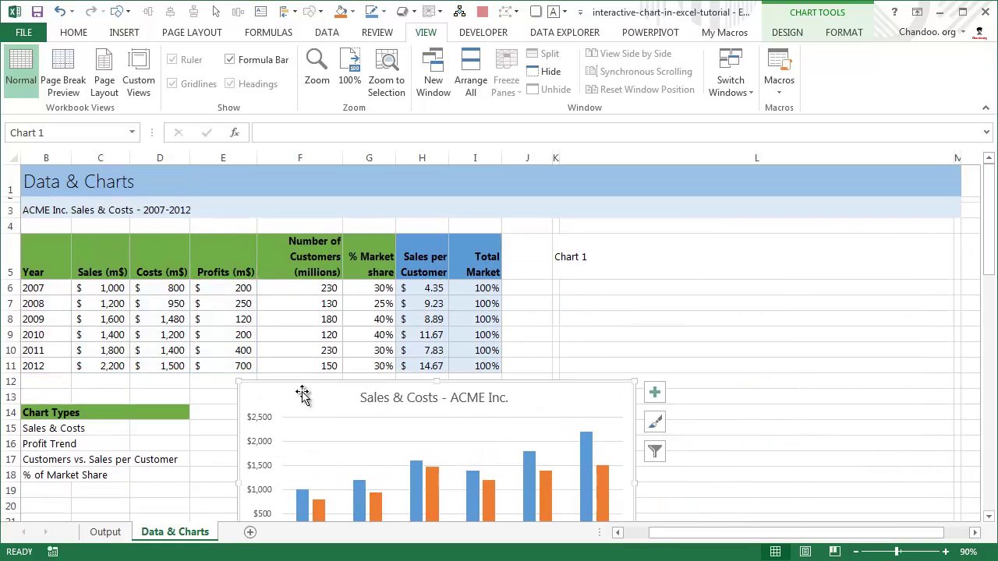
Drag the Sales & Costs chart back under the Chart 1 label and deselect it at J15
left_click_drag(303, 392, 620, 294)
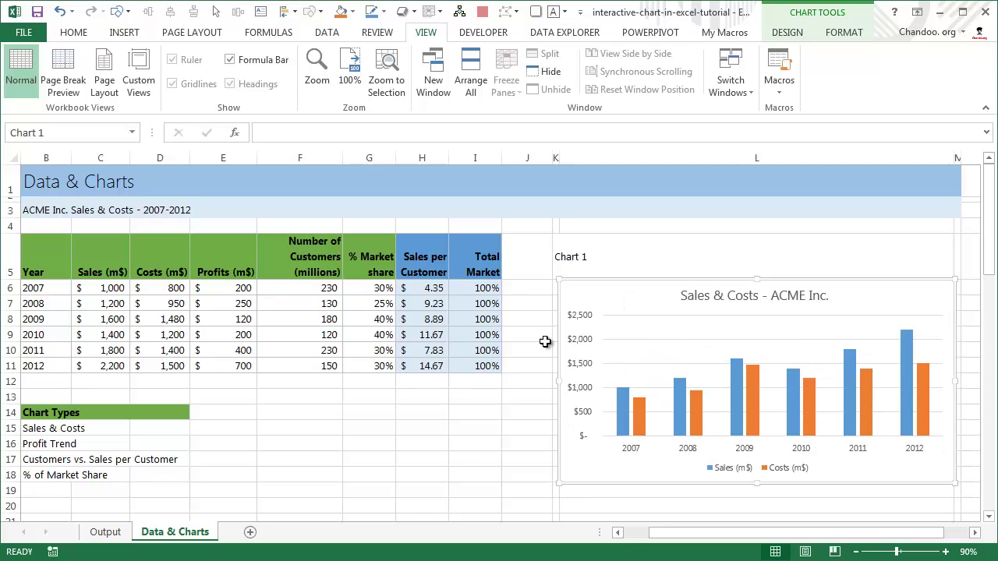
left_click(522, 425)
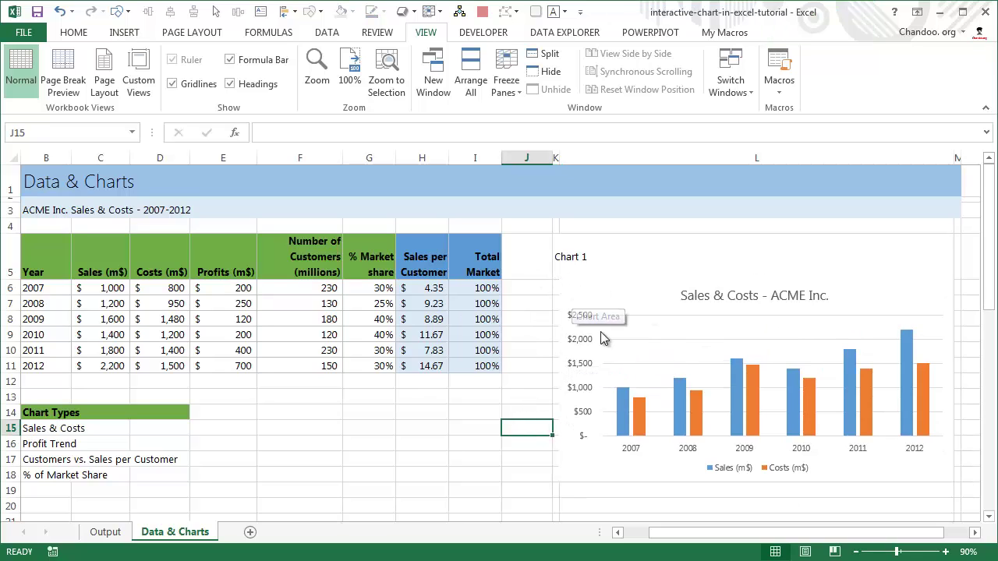
left_click(555, 277)
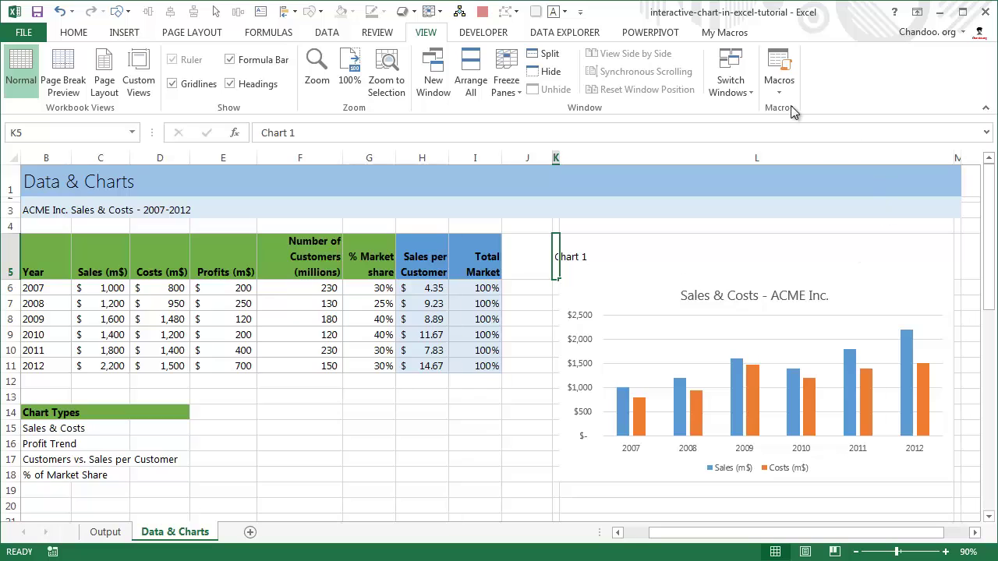
left_click(556, 155)
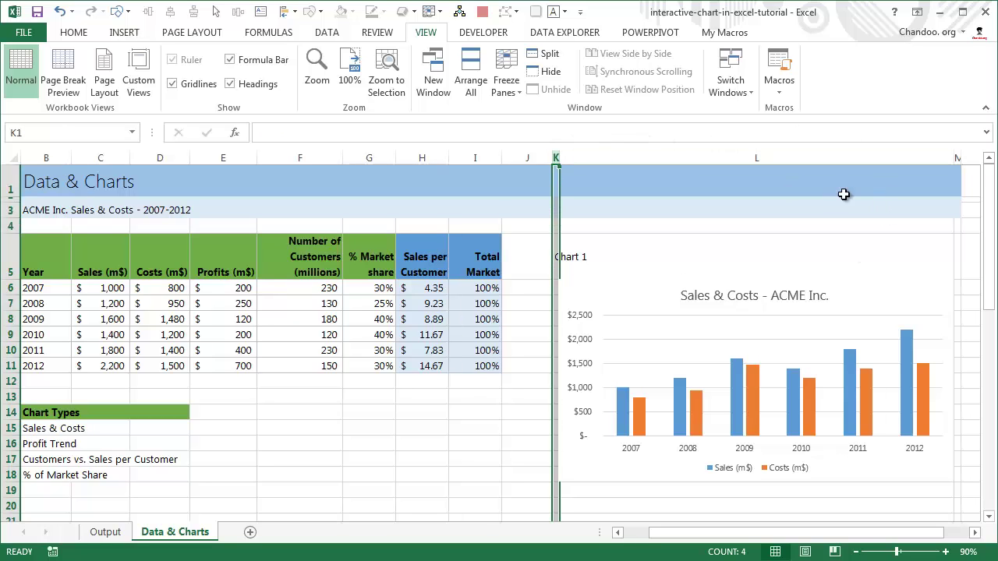
left_click(958, 156)
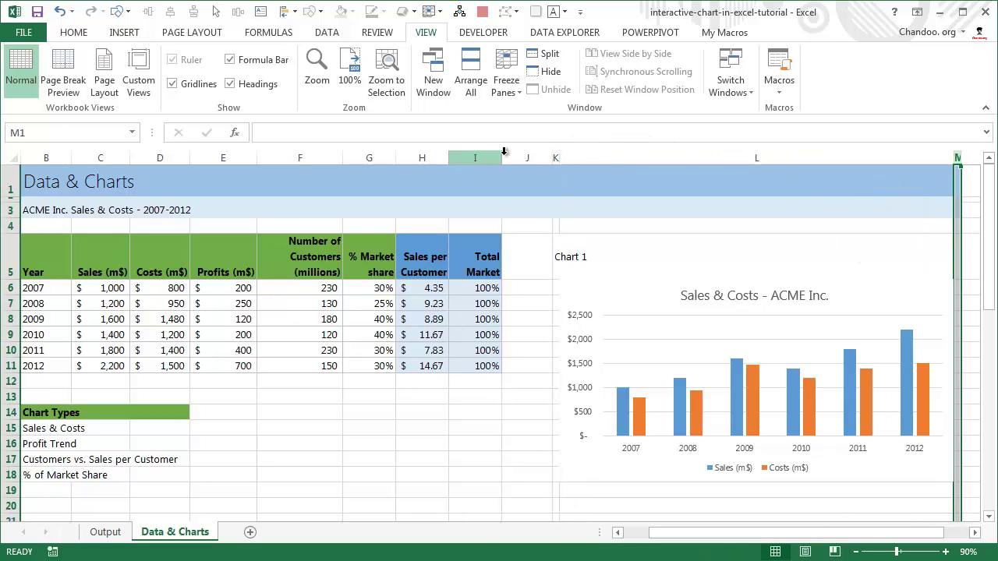
left_click(556, 150)
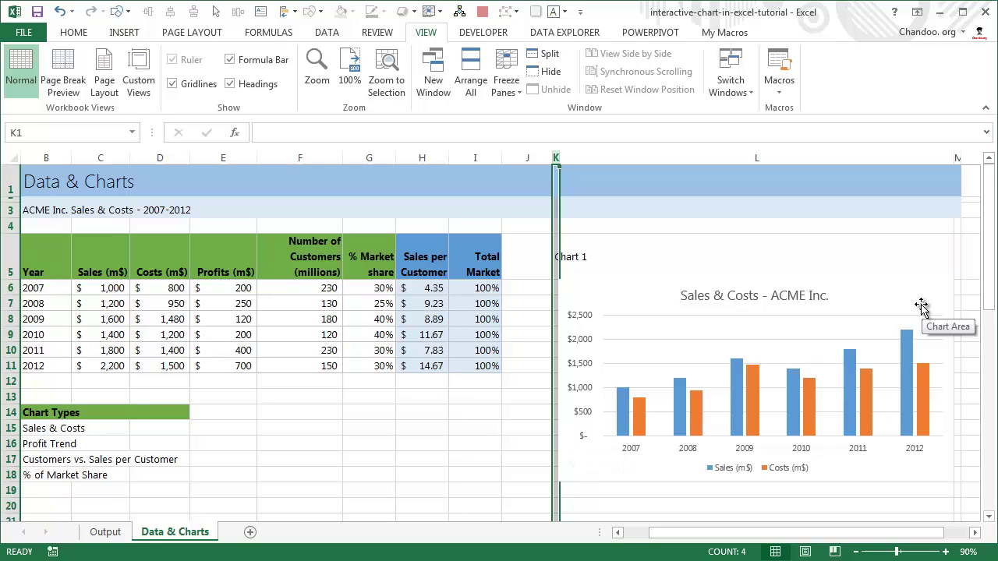
scroll(584, 436, "down", 9)
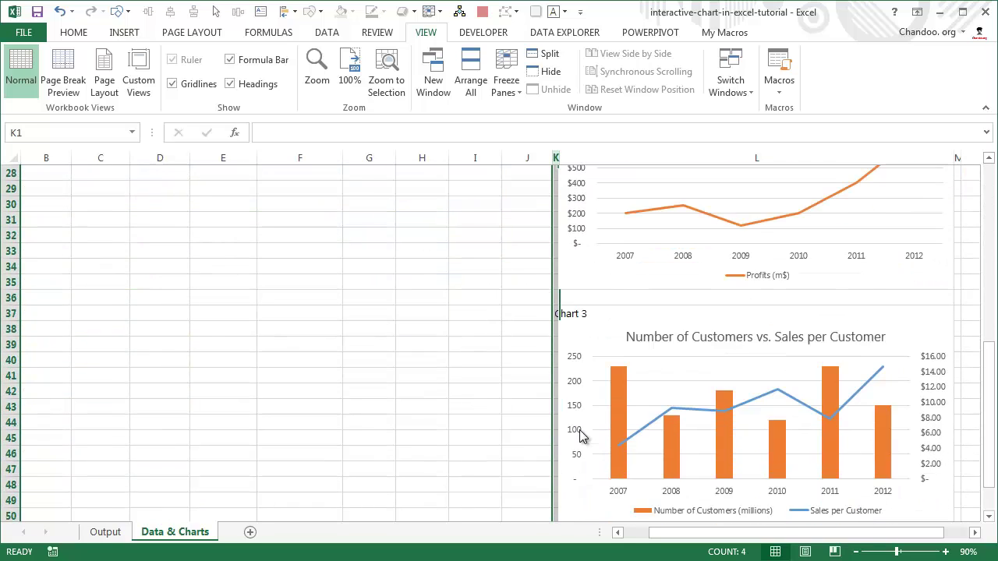
scroll(579, 434, "up", 5)
scroll(580, 434, "up", 4)
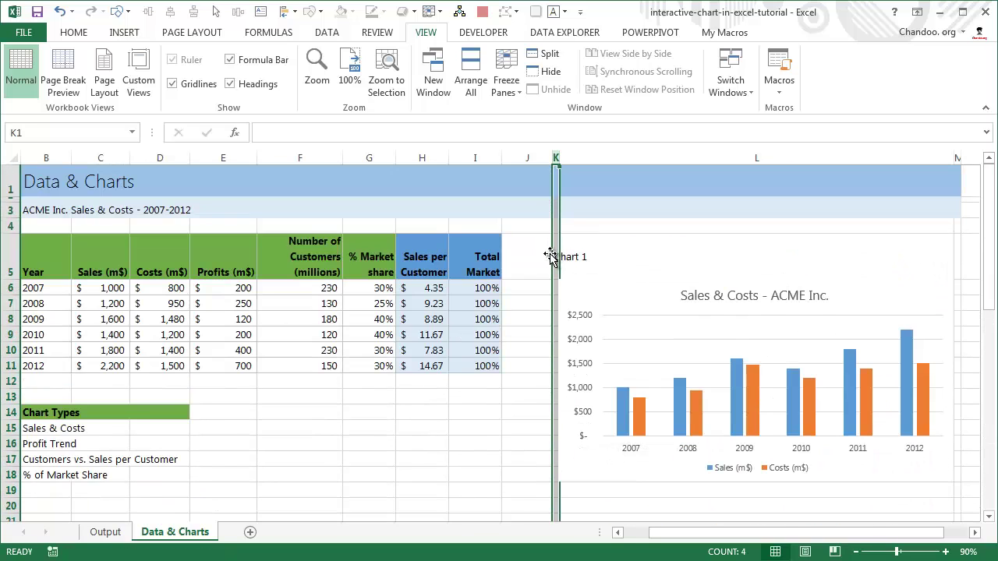
left_click(550, 256)
left_click(561, 255)
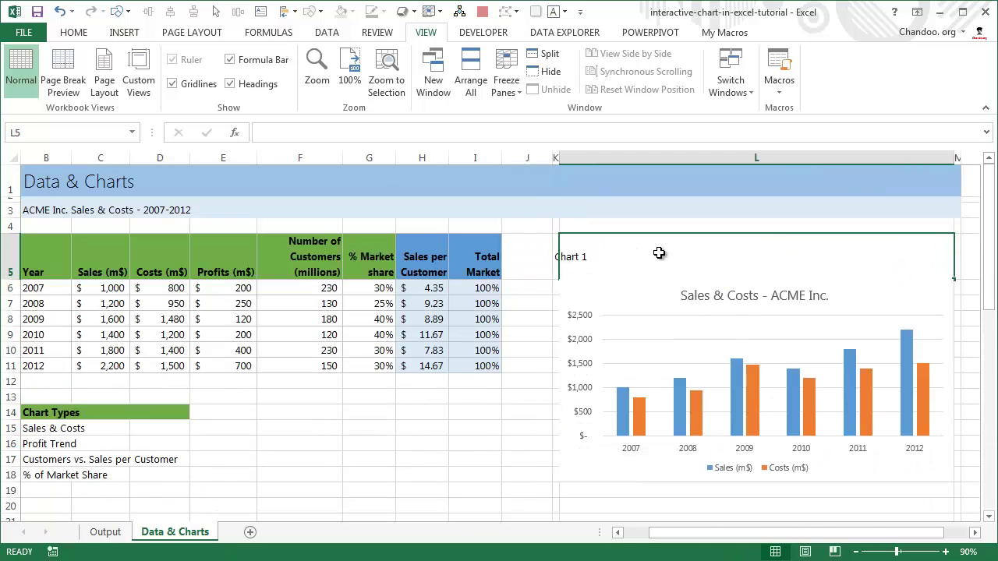
left_click(555, 254)
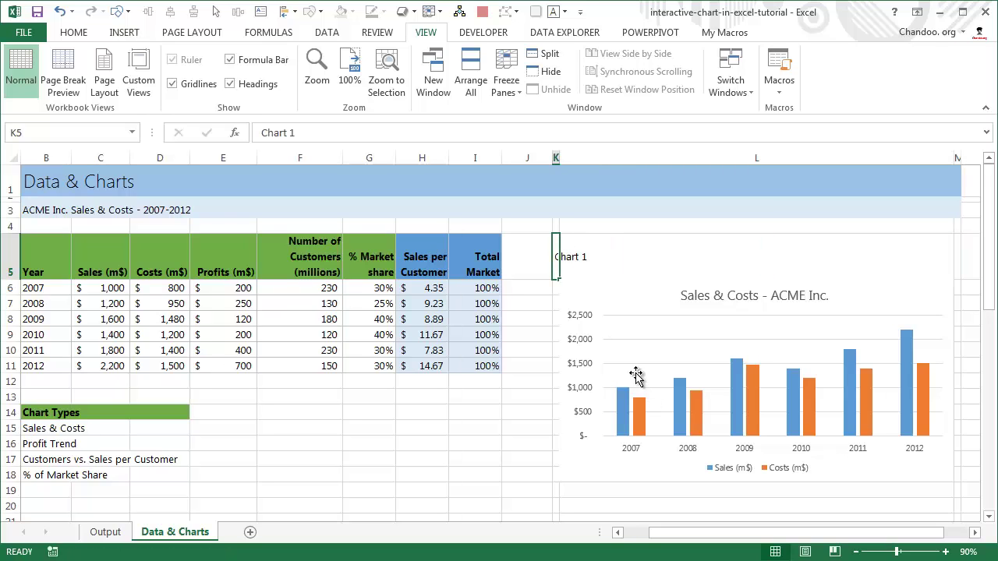
scroll(614, 351, "down", 3)
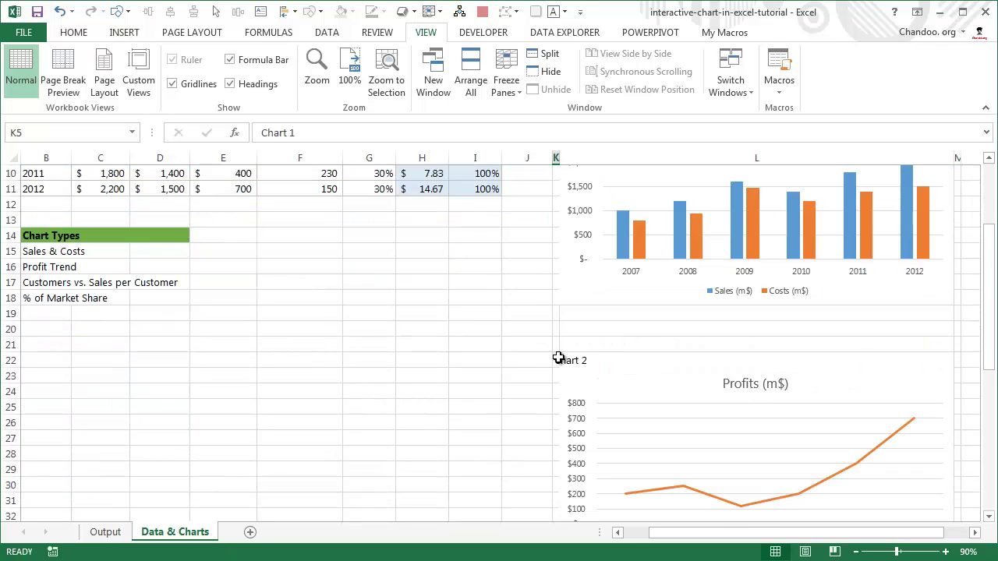
left_click(558, 358)
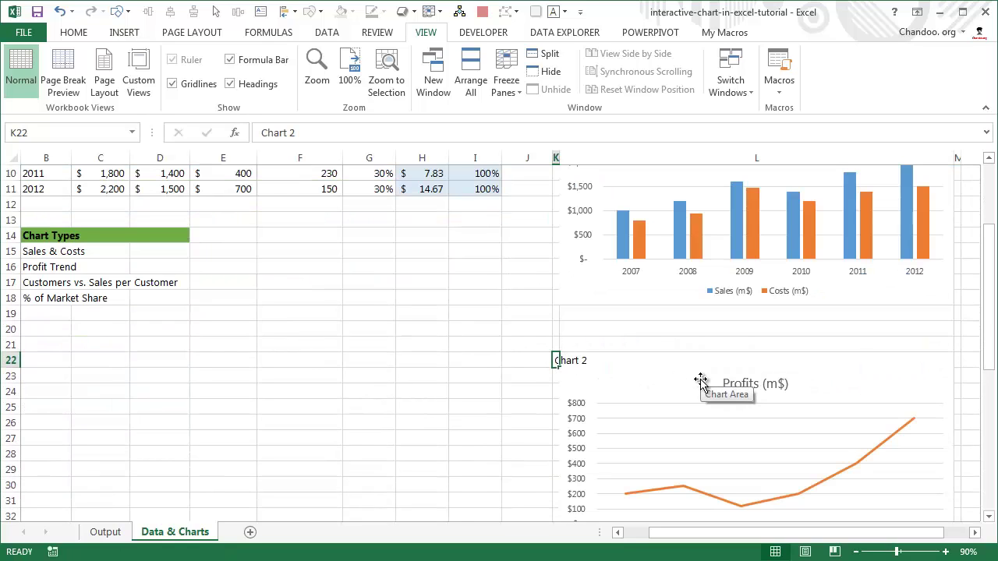
scroll(699, 351, "down", 4)
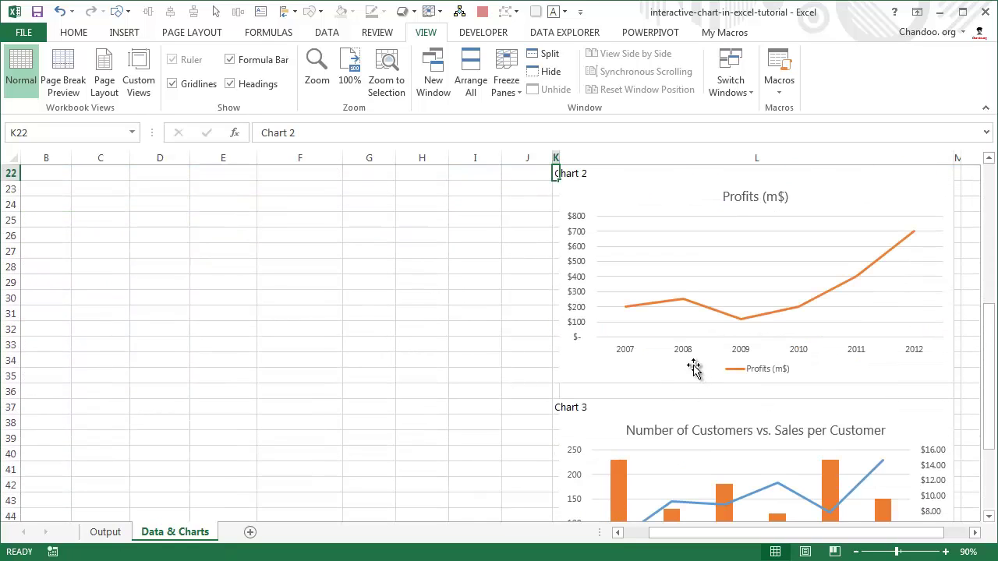
left_click(558, 404)
scroll(554, 459, "down", 4)
left_click(554, 459)
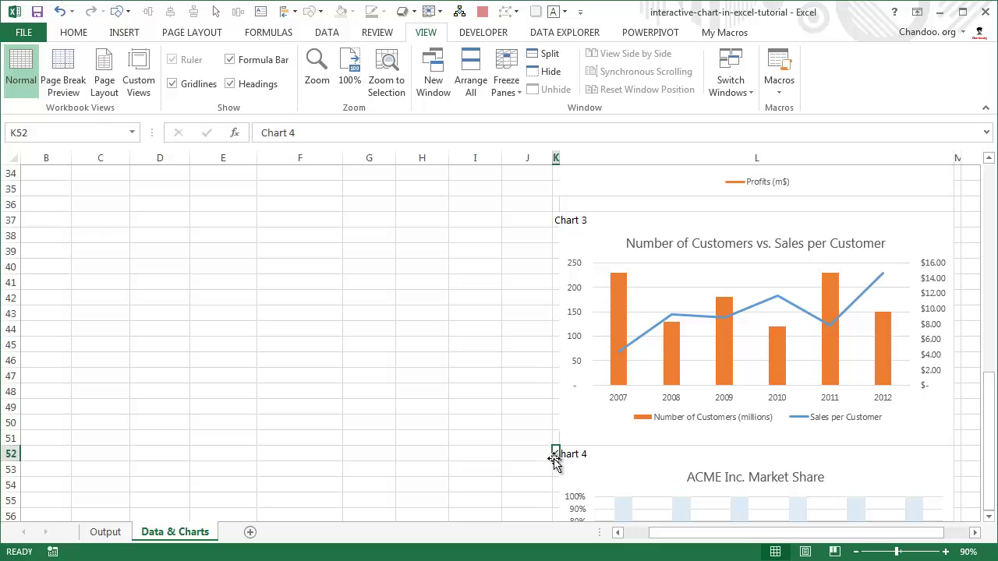
scroll(669, 438, "down", 5)
scroll(669, 438, "up", 14)
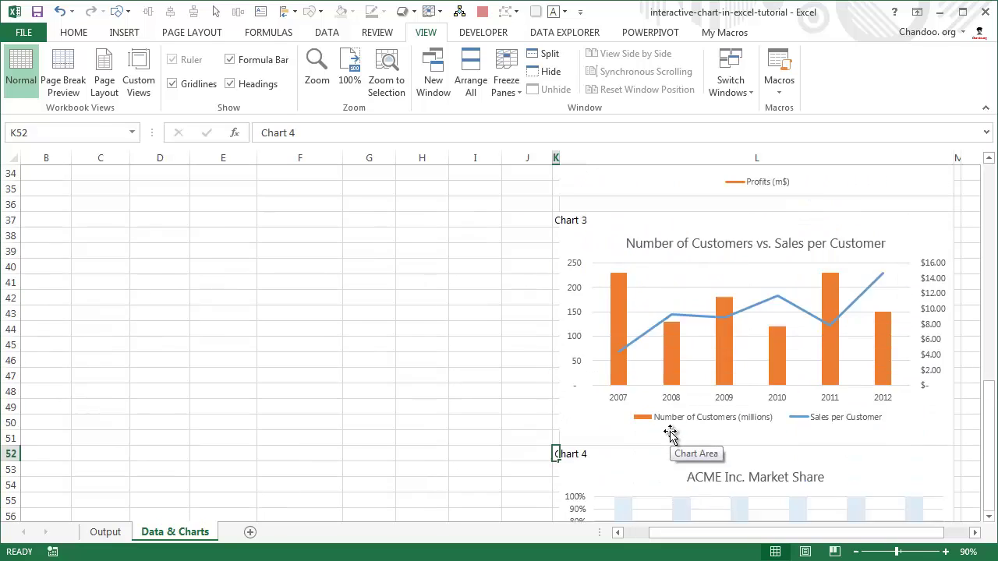
scroll(670, 434, "up", 2)
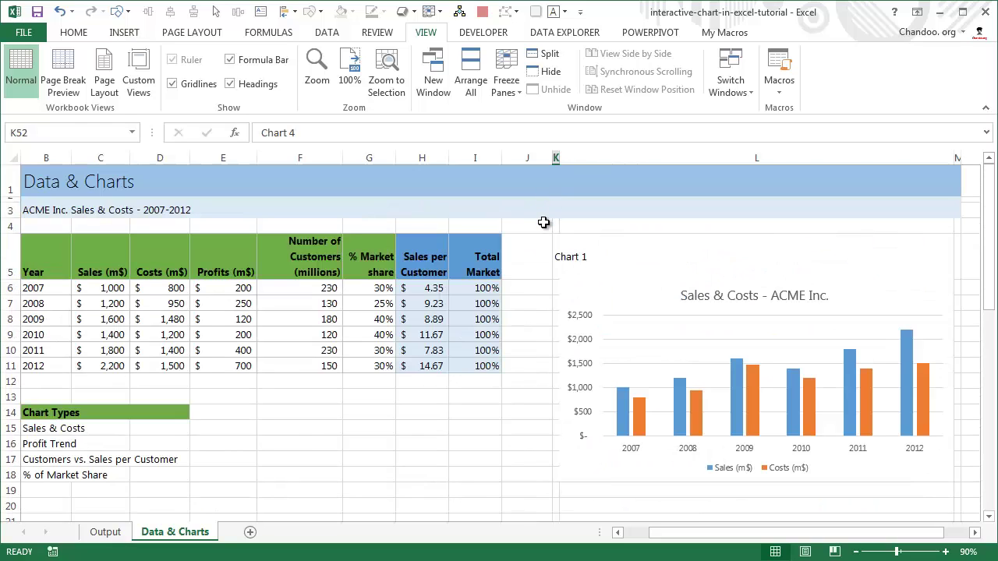
Select K6:M19 behind the Sales & Costs chart and confirm the Name Box shows chart1
left_click(554, 282)
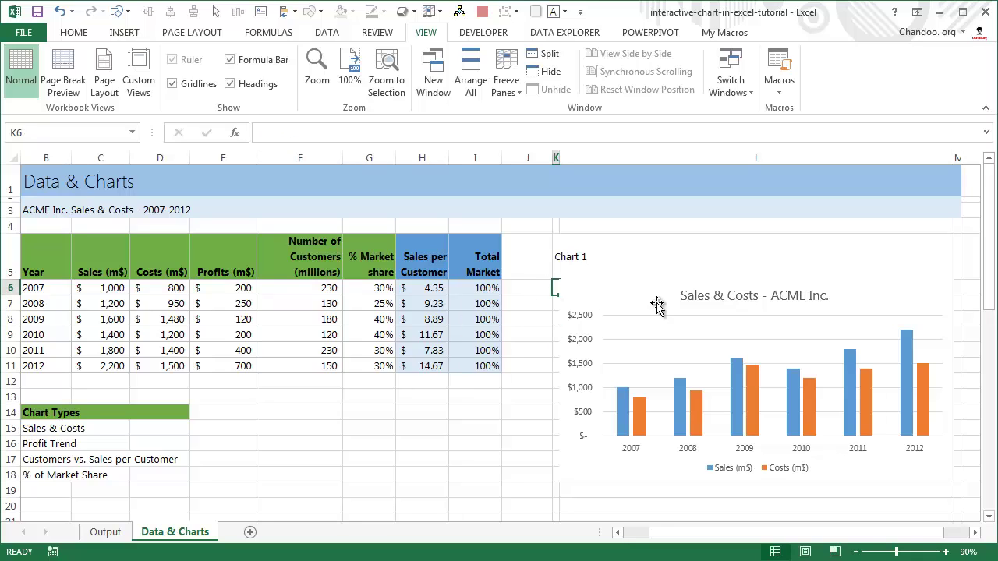
left_click(959, 493)
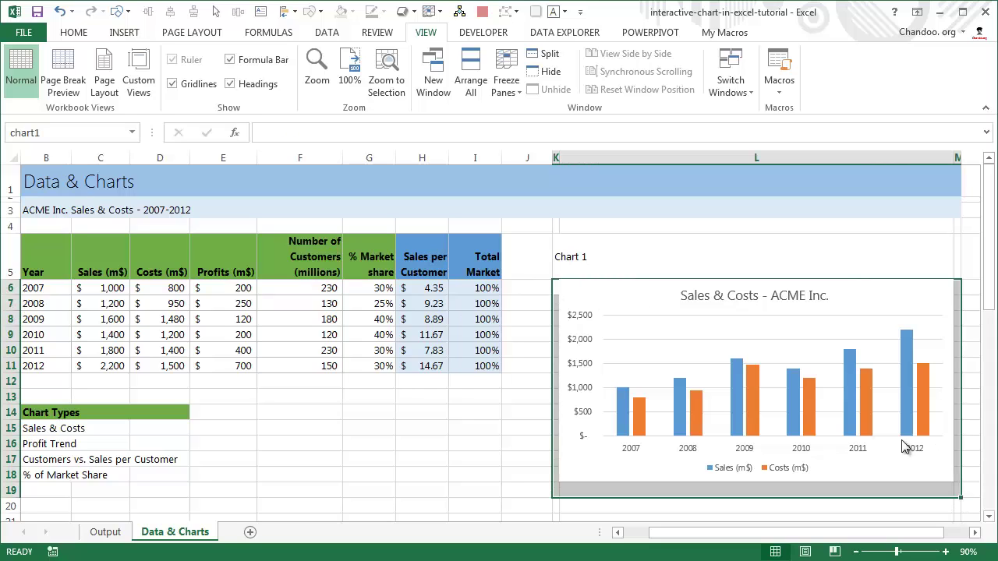
left_click_drag(959, 462, 958, 461)
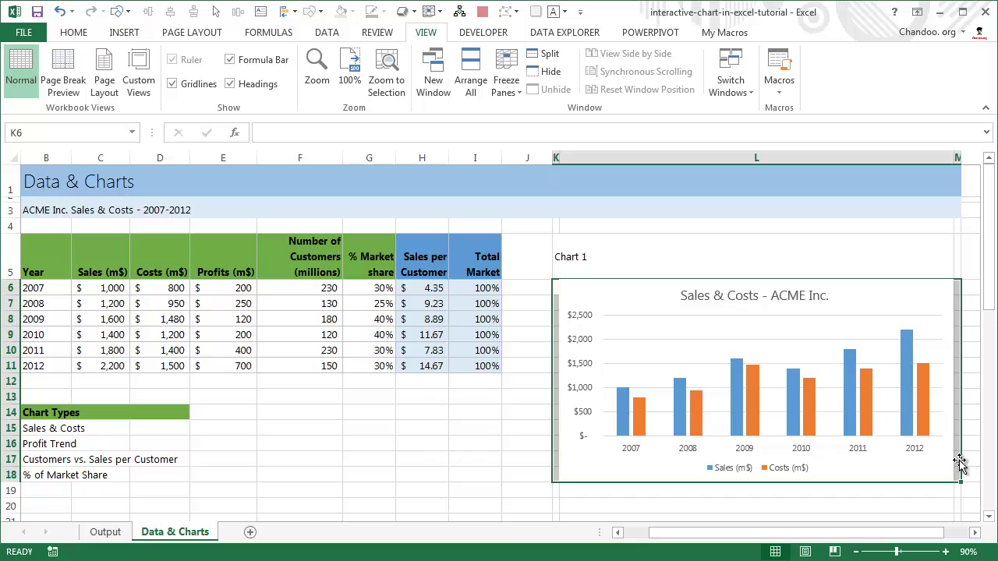
key("ctrl+z")
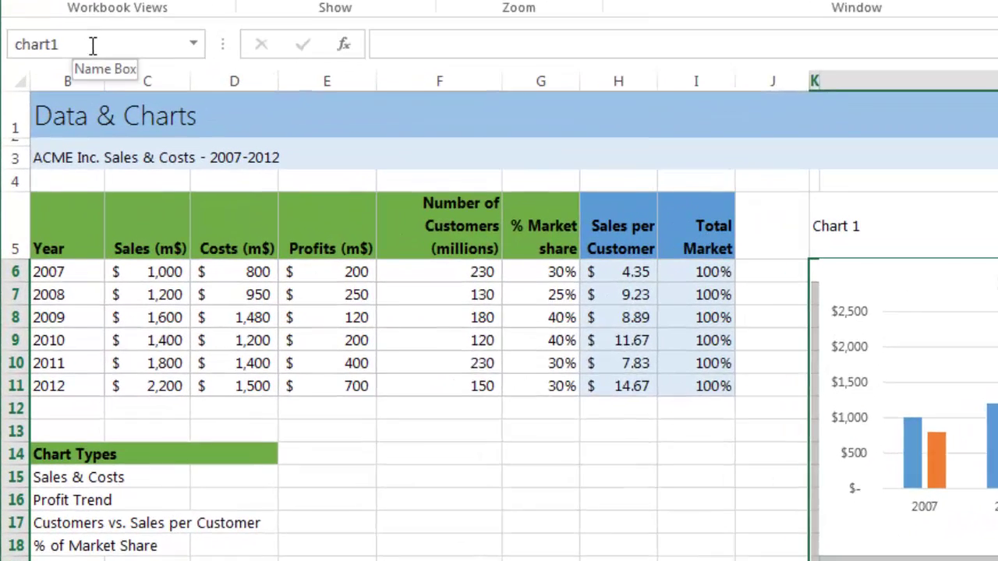
left_click(77, 92)
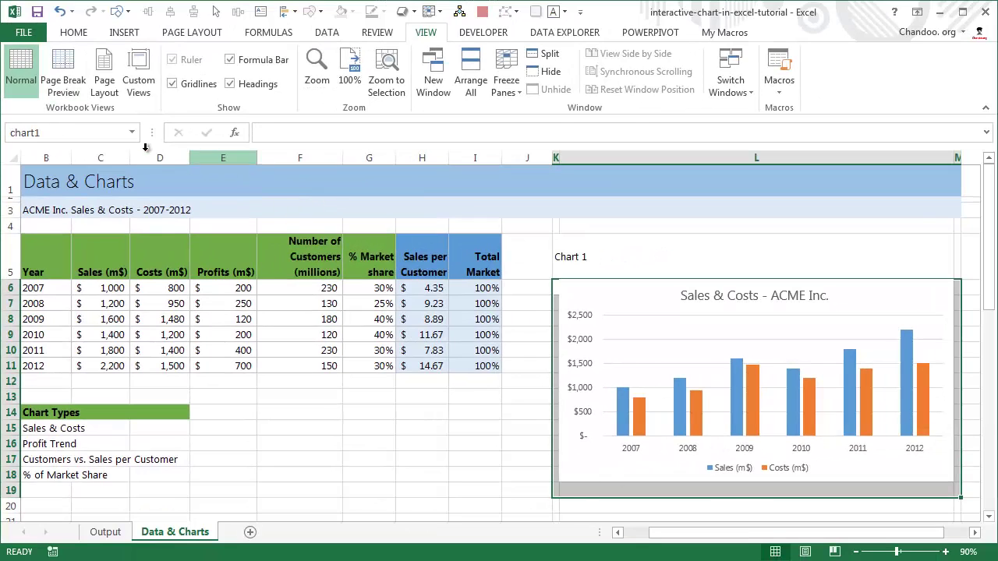
Open Define Name from the Formulas tab, then cancel the New Name dialog
left_click(257, 33)
left_click(506, 59)
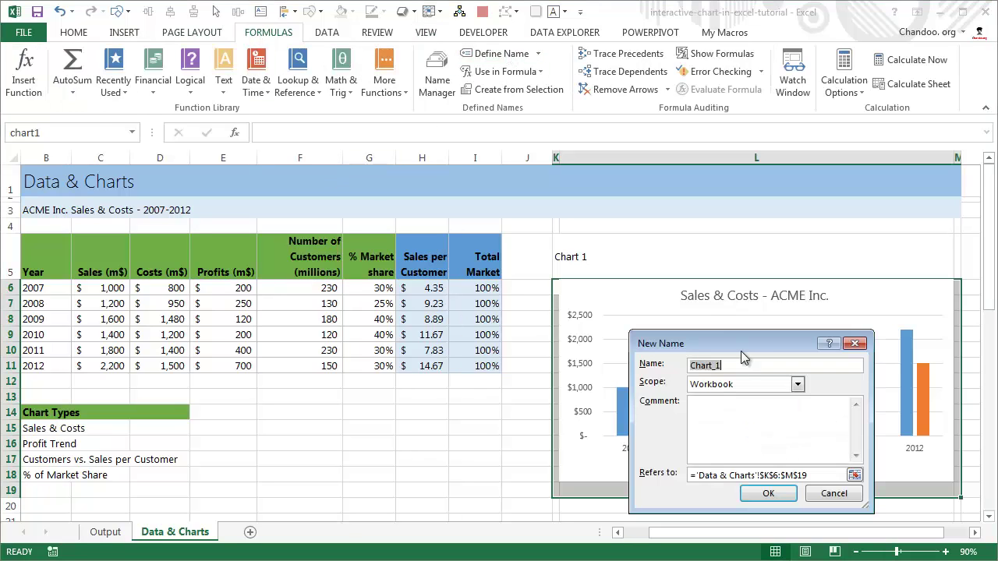
left_click(831, 492)
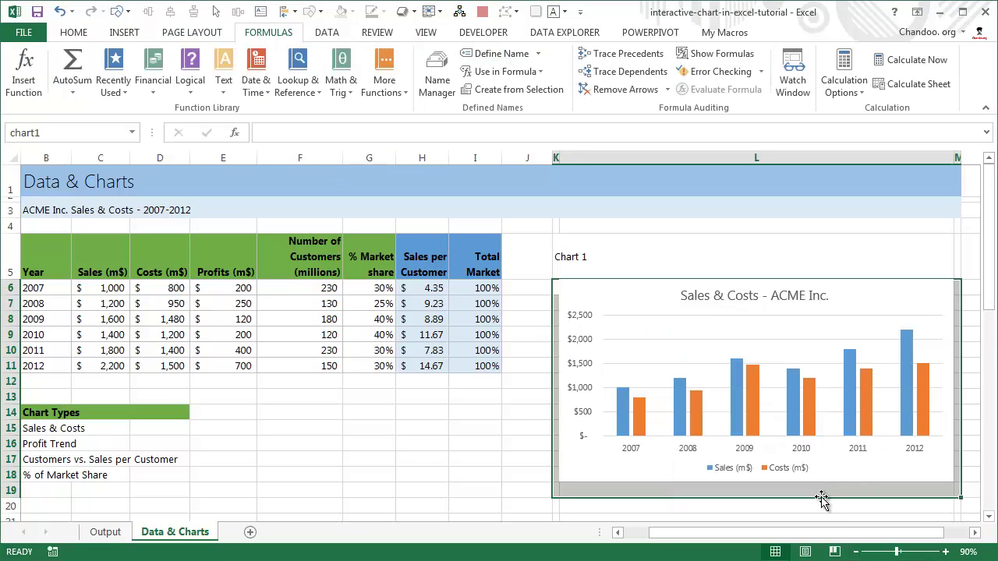
Select the Profits and Customers vs. Sales charts in turn to check their names
scroll(811, 373, "down", 2)
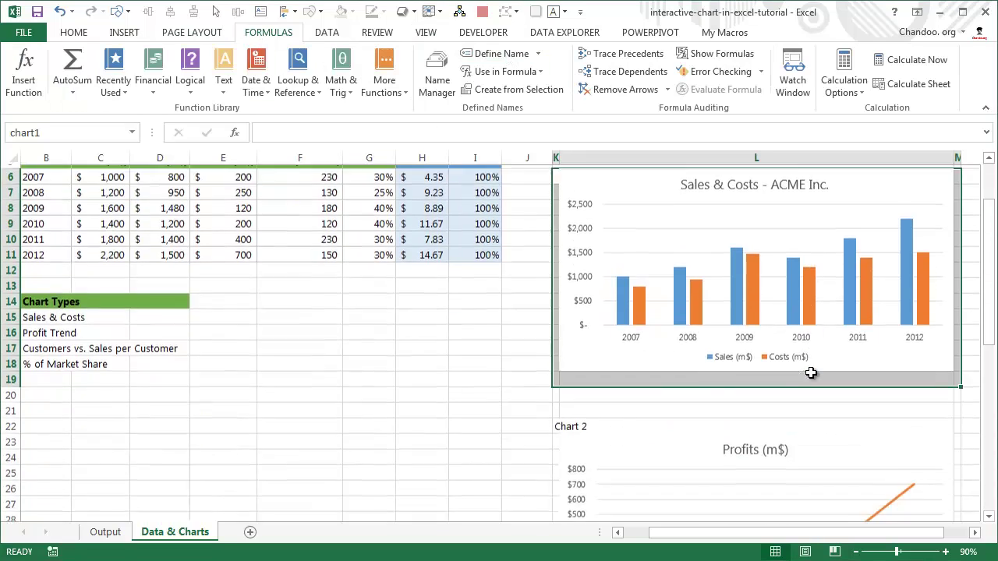
scroll(810, 374, "down", 2)
left_click(558, 328)
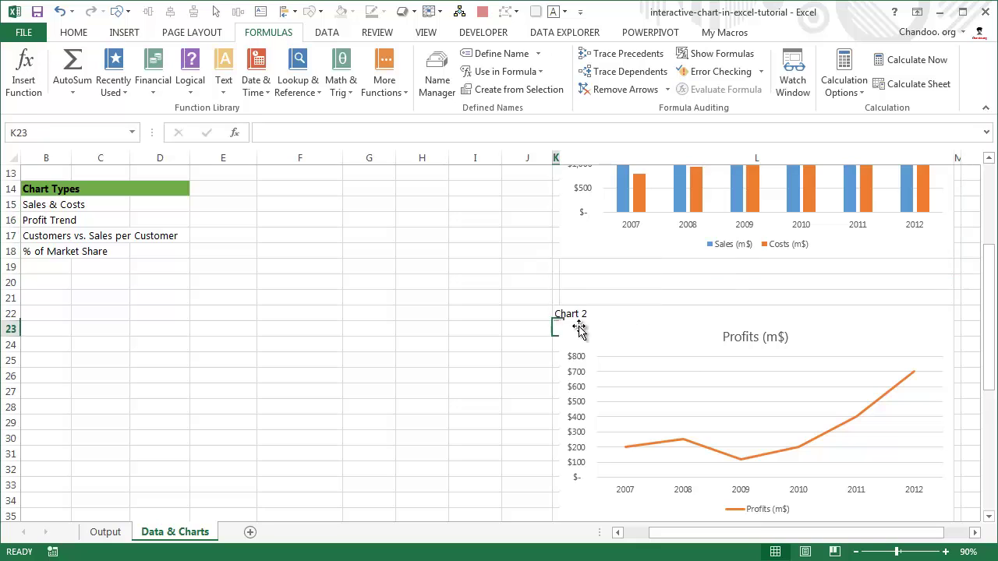
scroll(579, 330, "down", 1)
left_click(960, 488)
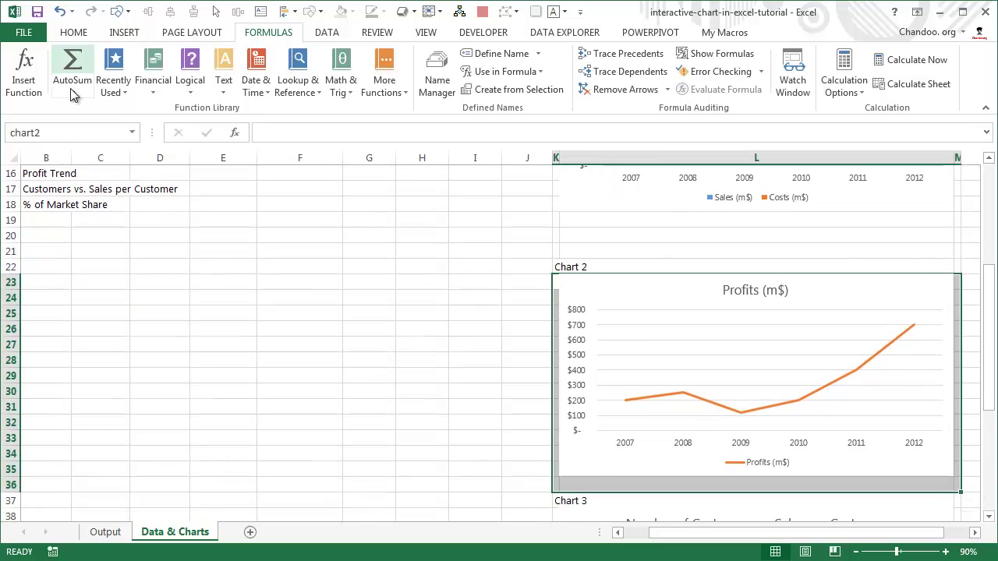
scroll(568, 285, "down", 4)
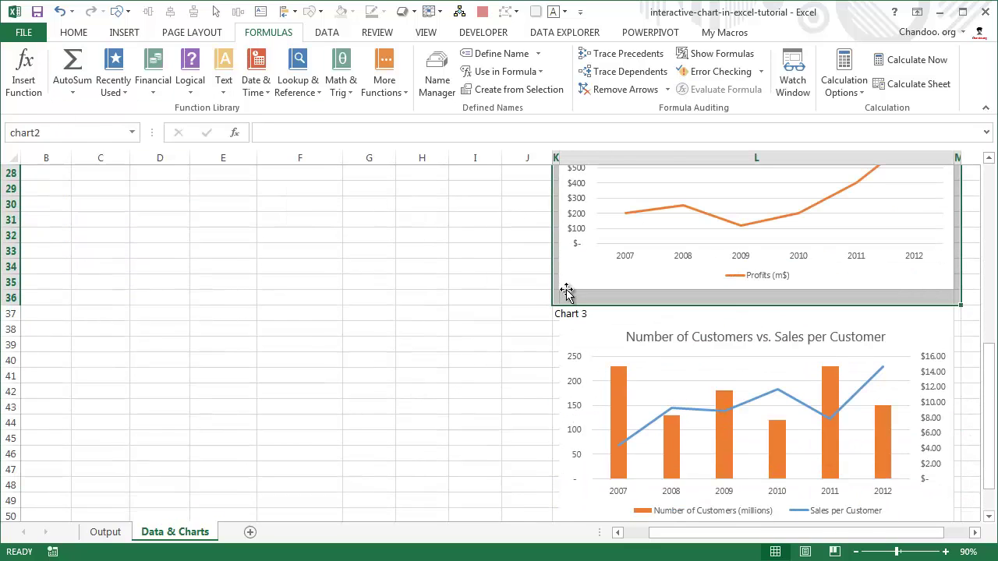
left_click(555, 328)
scroll(558, 331, "down", 4)
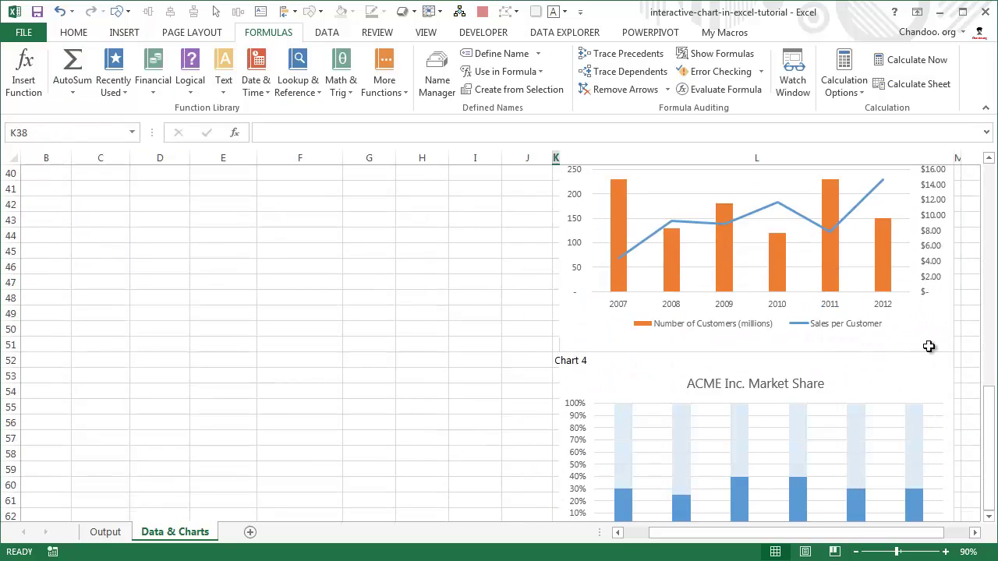
left_click(956, 349)
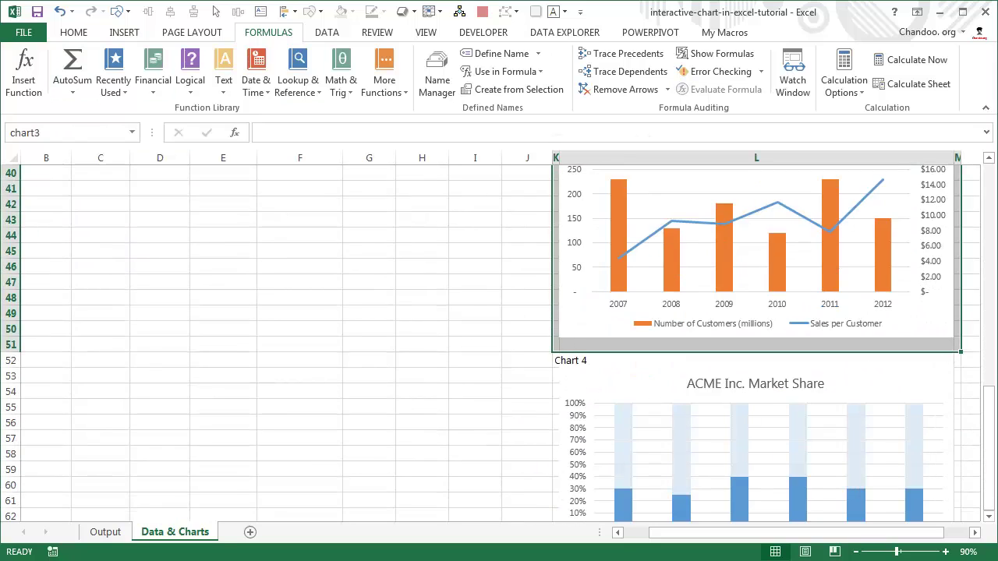
scroll(558, 306, "up", 2)
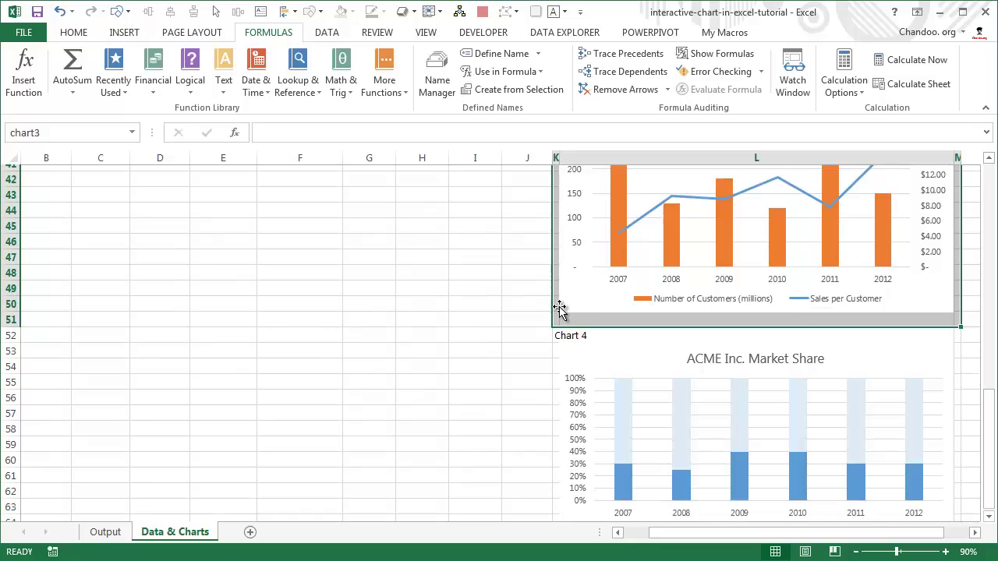
scroll(555, 302, "down", 4)
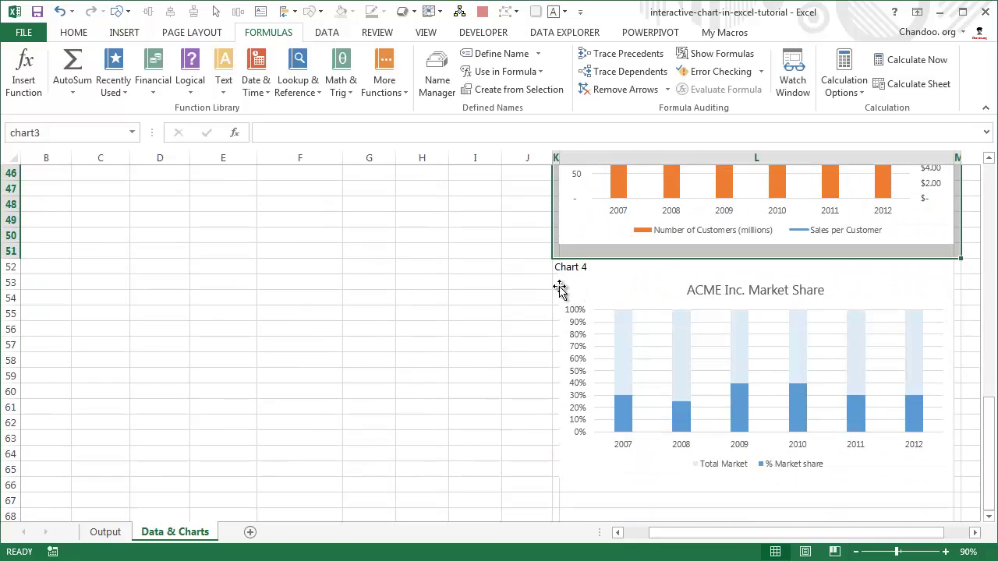
left_click(554, 280)
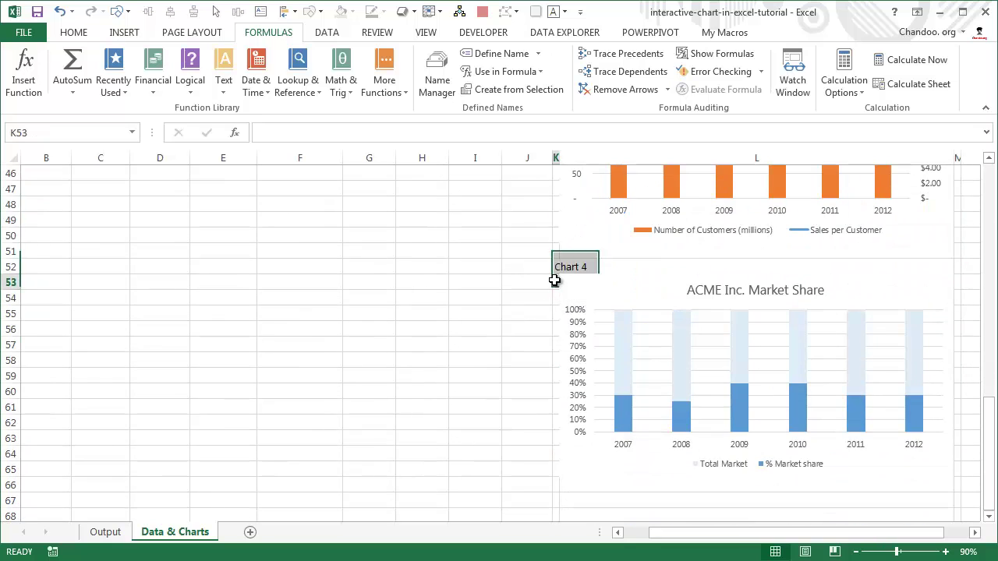
Shorten the ACME Inc. Market Share chart so its bottom edge ends at row 66
left_click(961, 504)
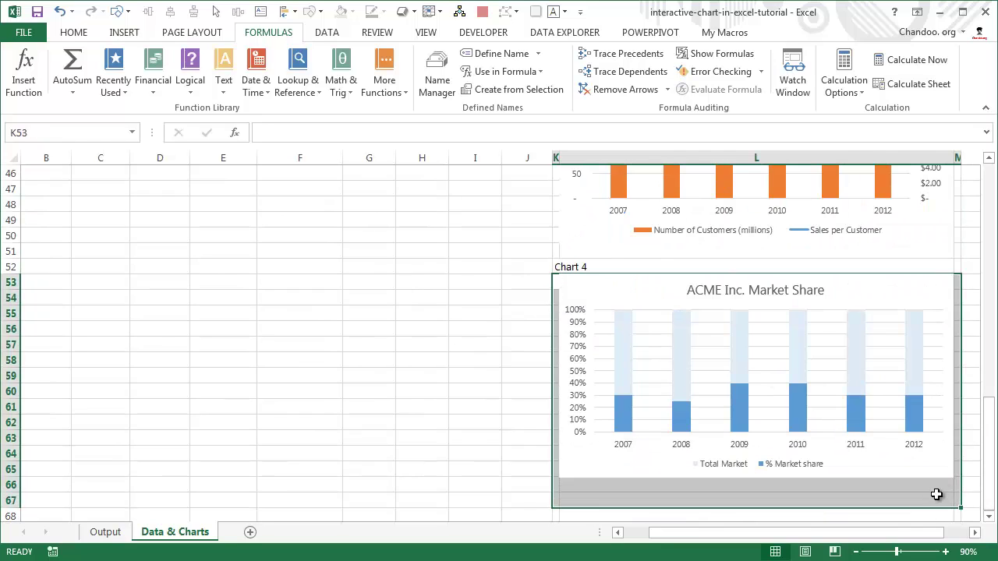
left_click_drag(960, 507, 959, 491)
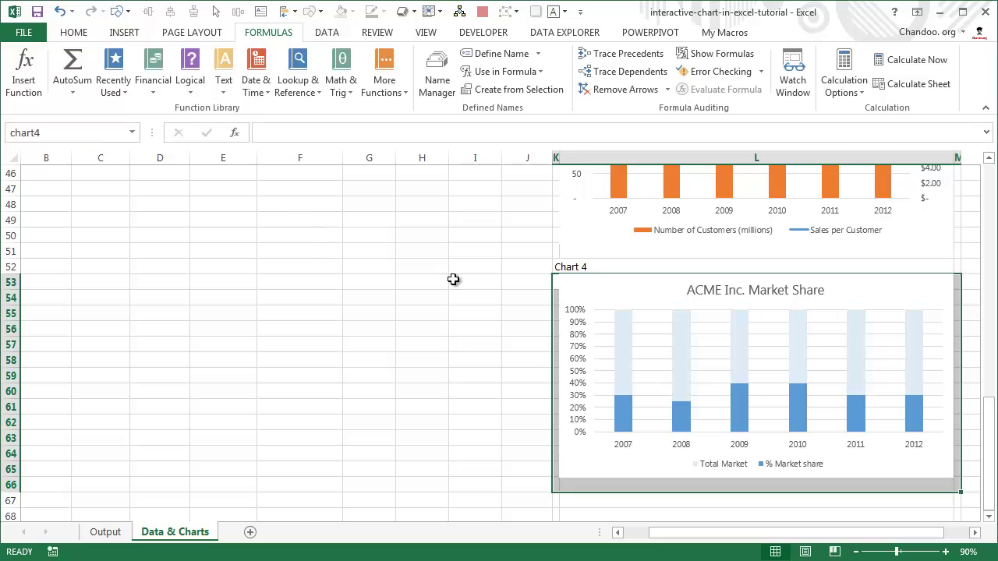
scroll(418, 281, "up", 15)
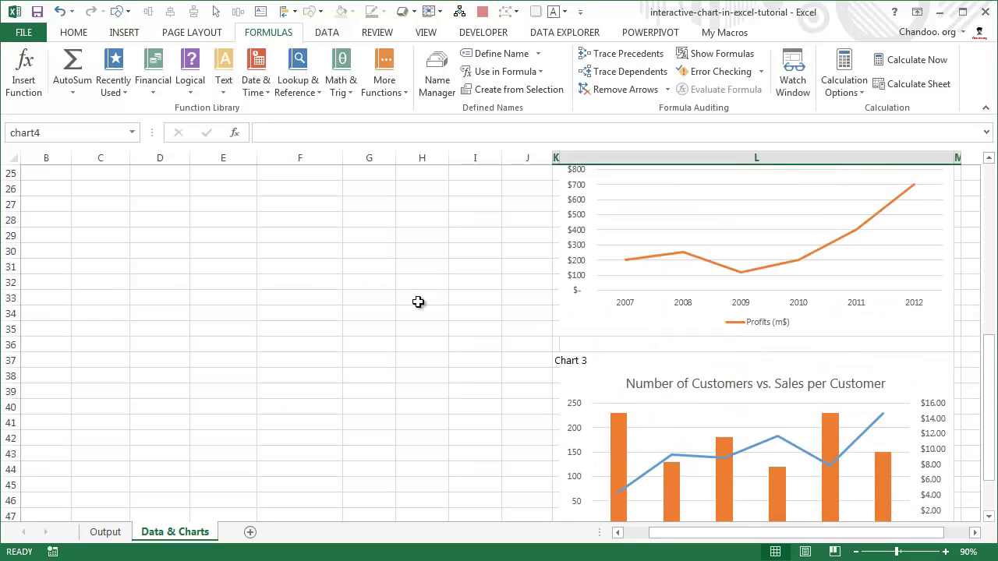
left_click(307, 402)
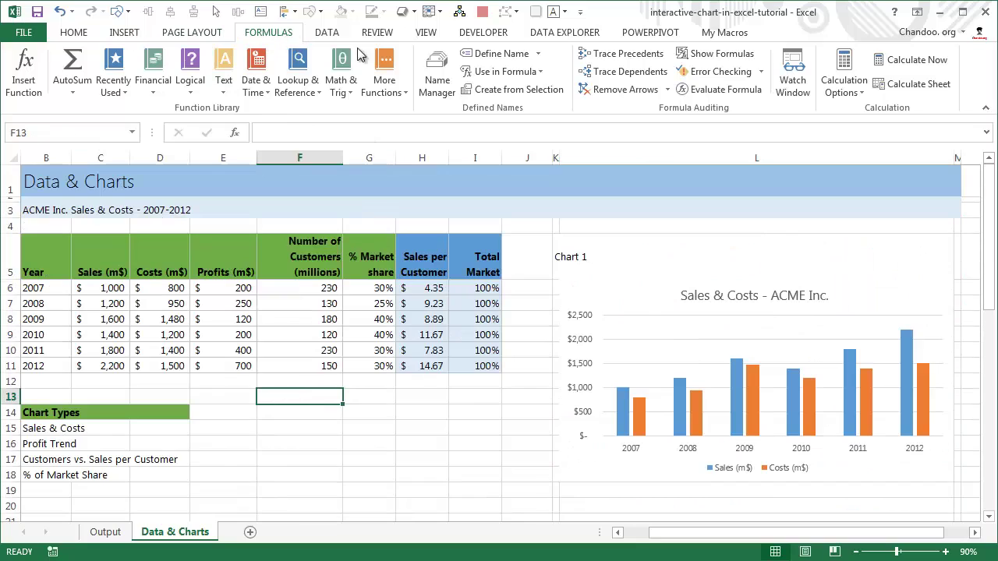
left_click(437, 77)
left_click_drag(619, 207, 436, 159)
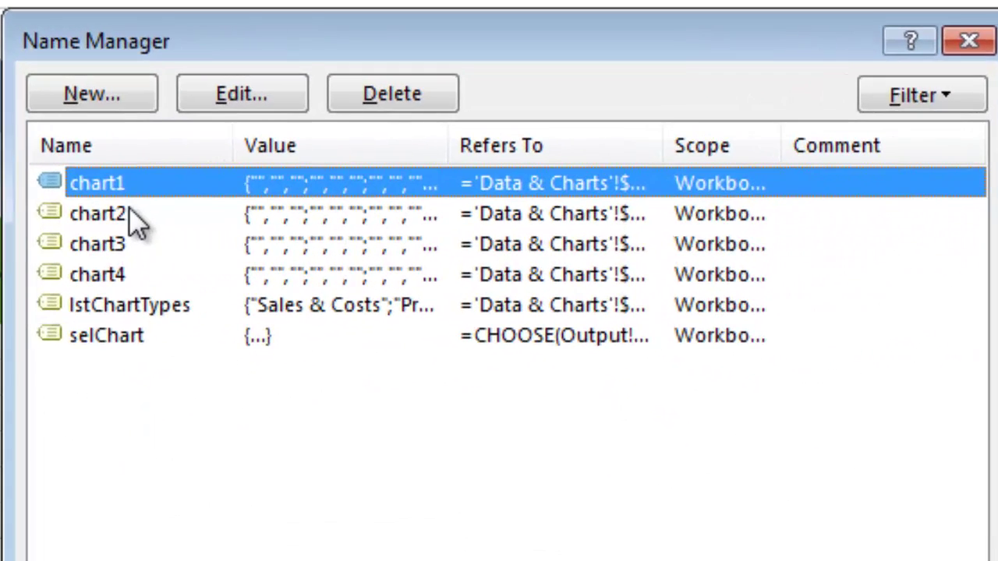
key("Down")
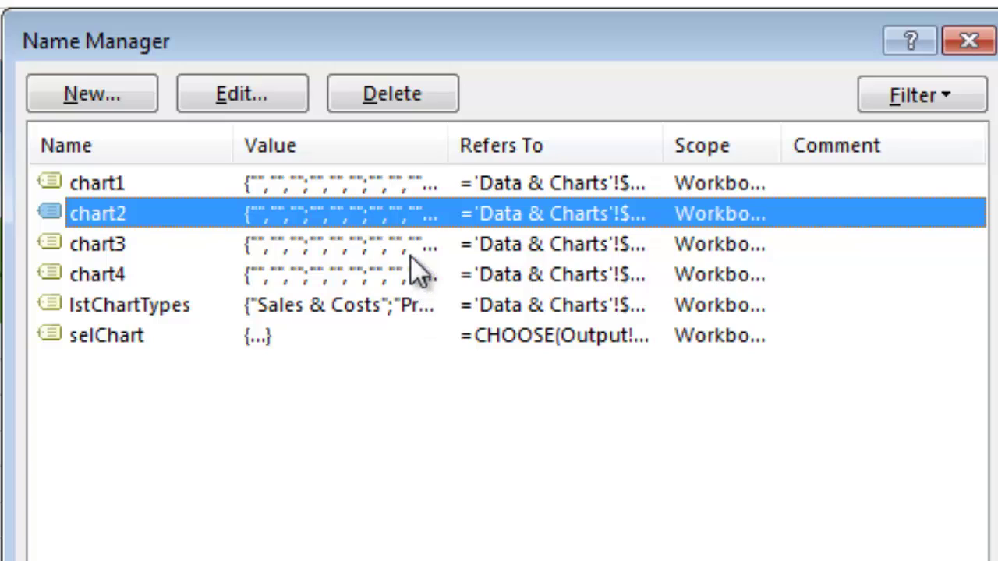
key("Down")
key("Down")
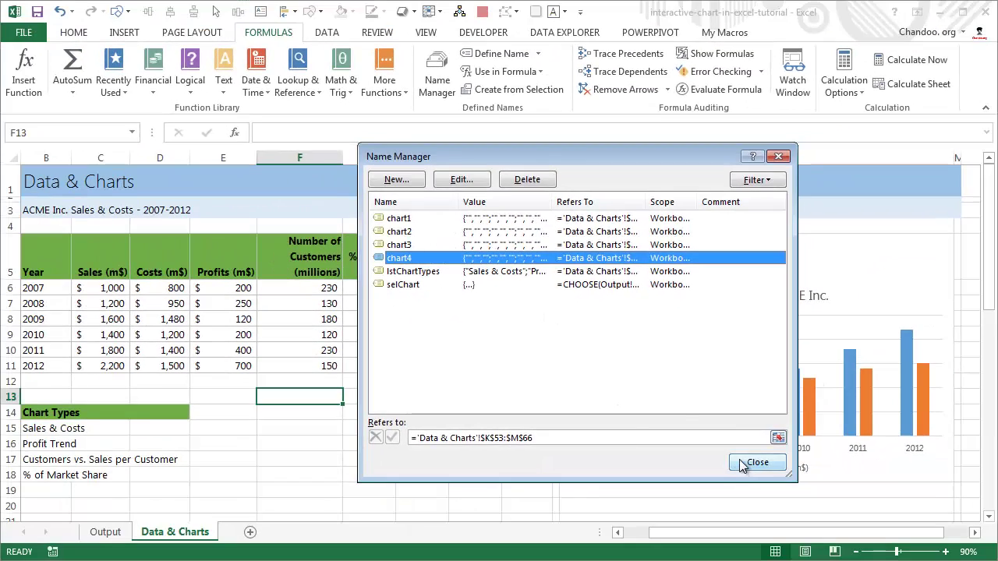
left_click(750, 461)
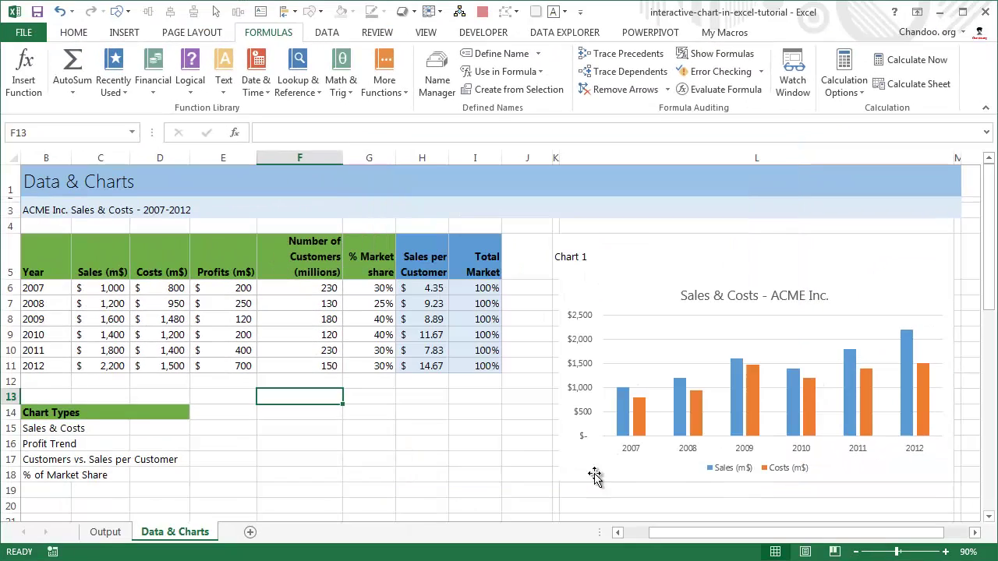
left_click(344, 474)
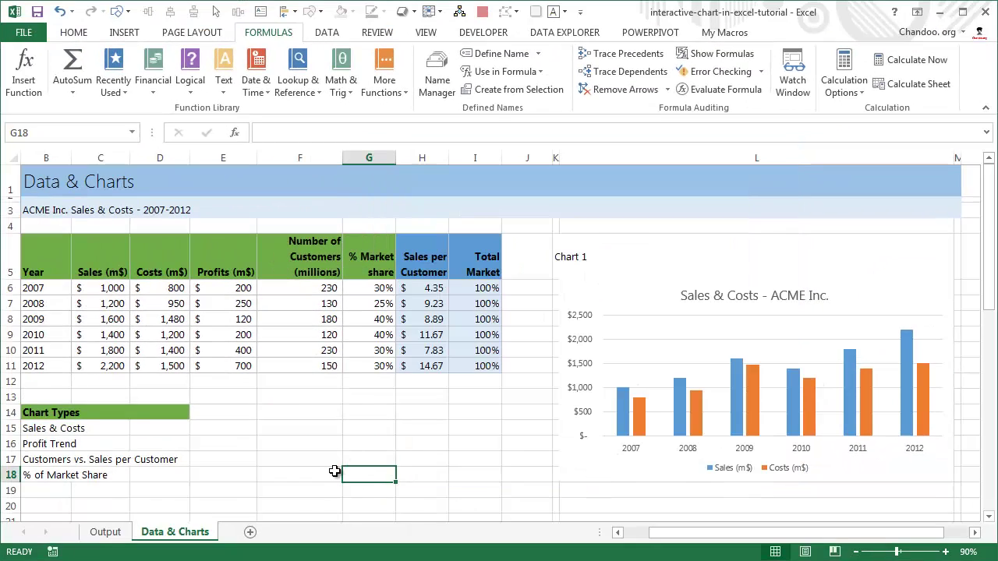
Add a new worksheet and rename it 'demo'
left_click(250, 533)
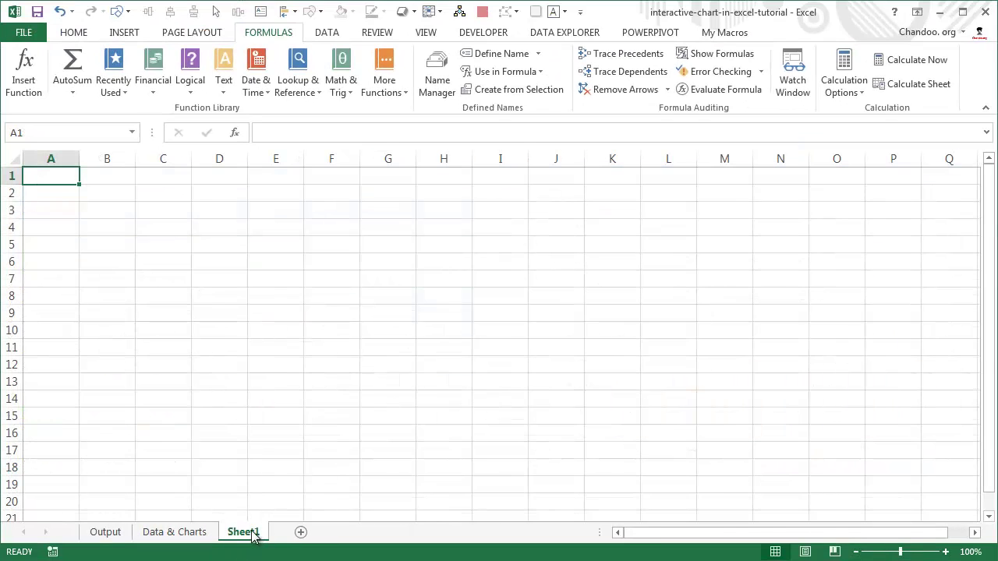
left_click(109, 534)
left_click(187, 535)
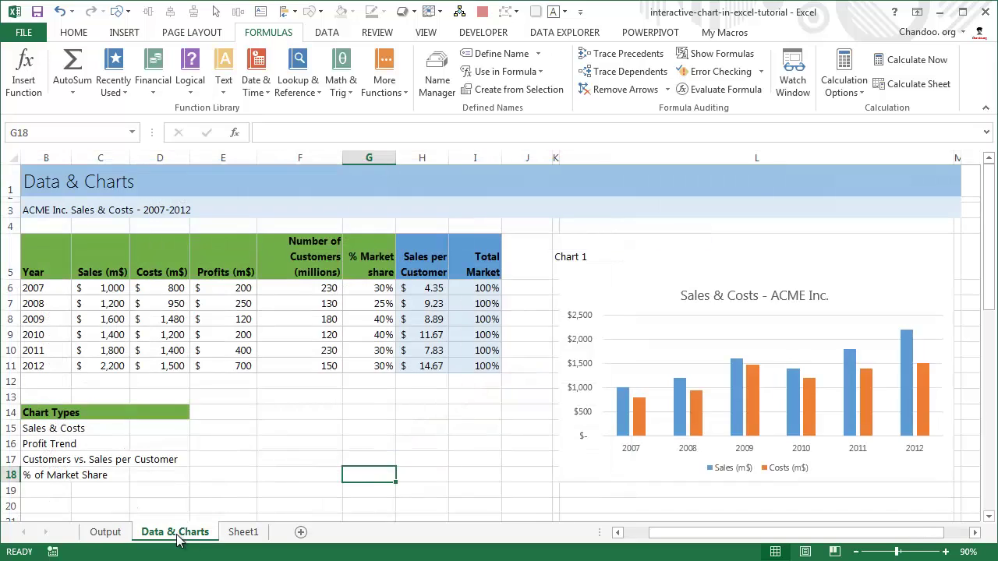
left_click(102, 534)
left_click(163, 536)
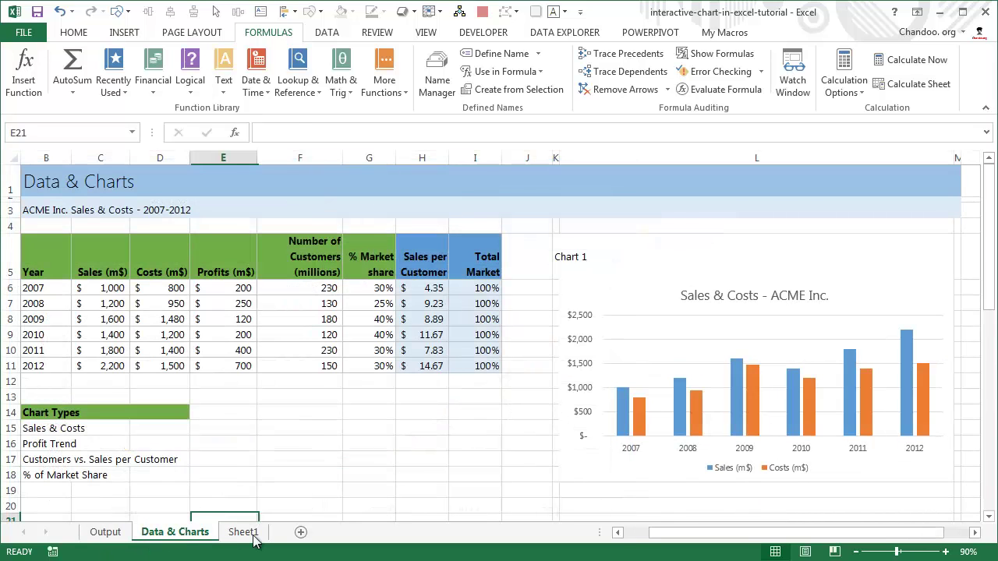
left_click(251, 534)
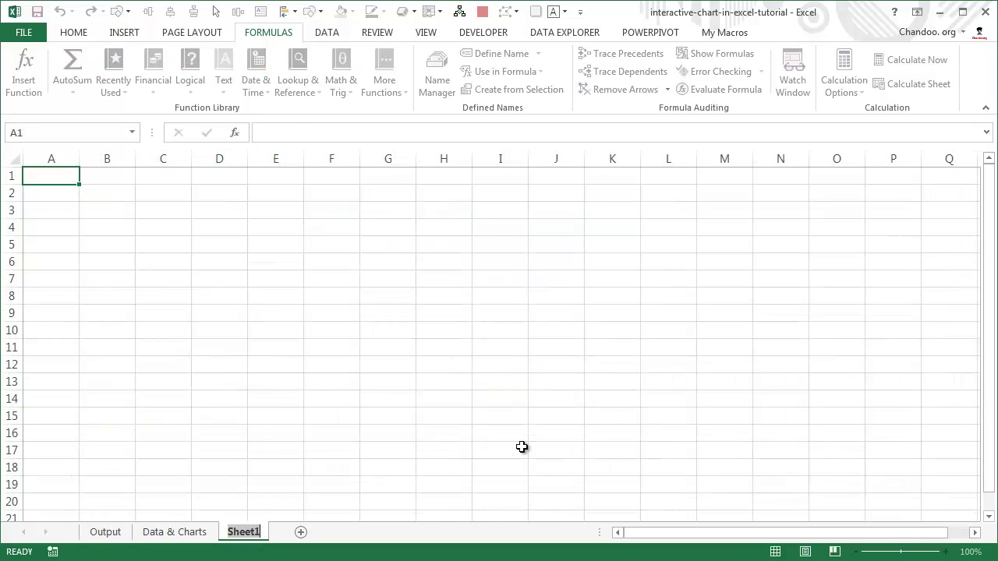
type("demo")
key("Return")
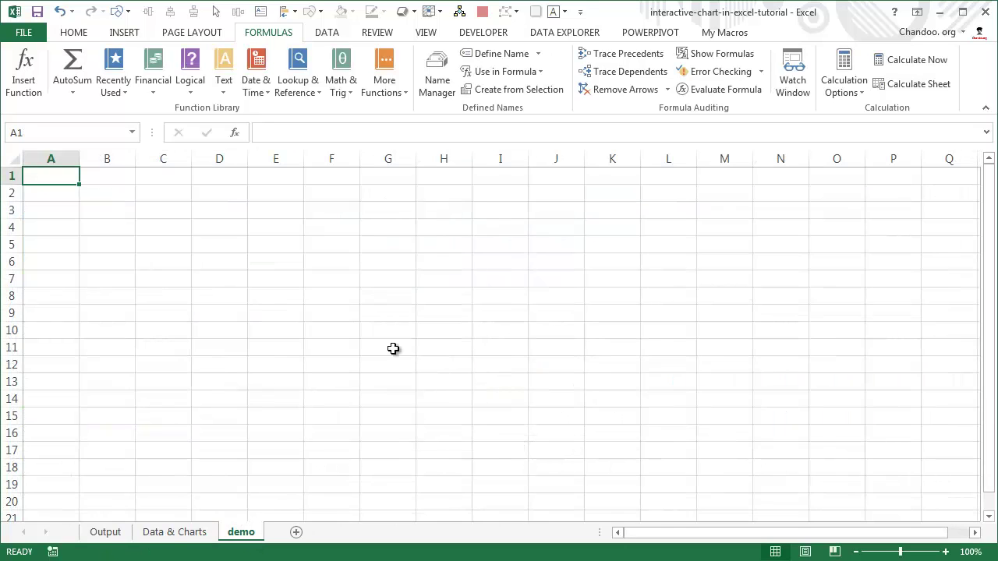
On Data & Charts, select the four chart type names in B15:B18
left_click(170, 533)
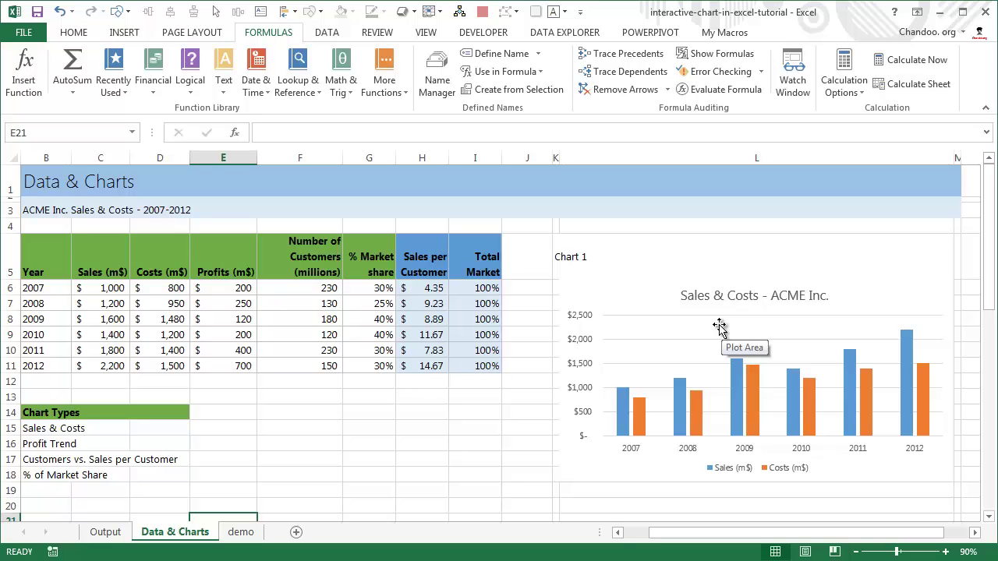
left_click_drag(47, 428, 43, 480)
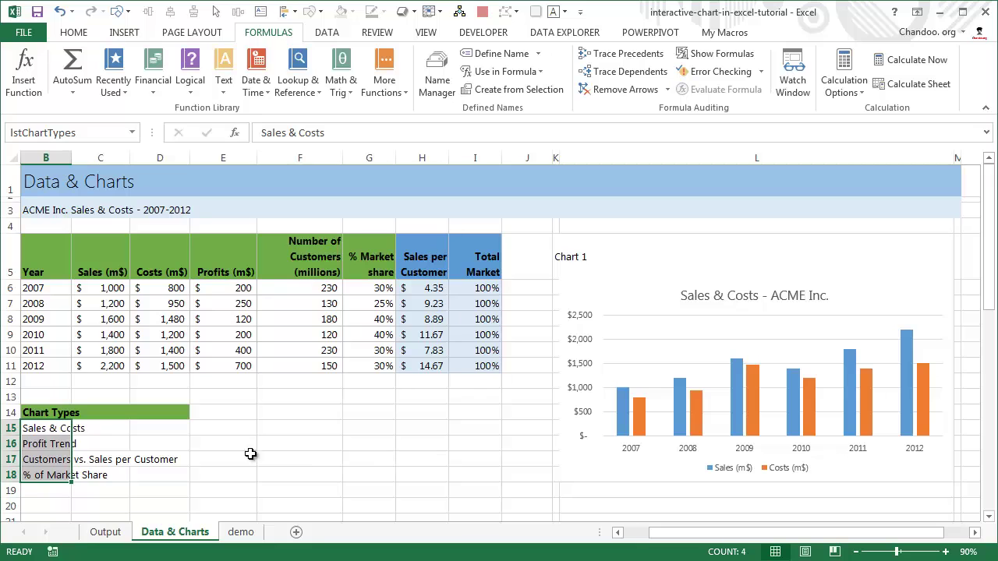
left_click(279, 412)
left_click_drag(47, 429, 43, 467)
scroll(183, 435, "down", 1)
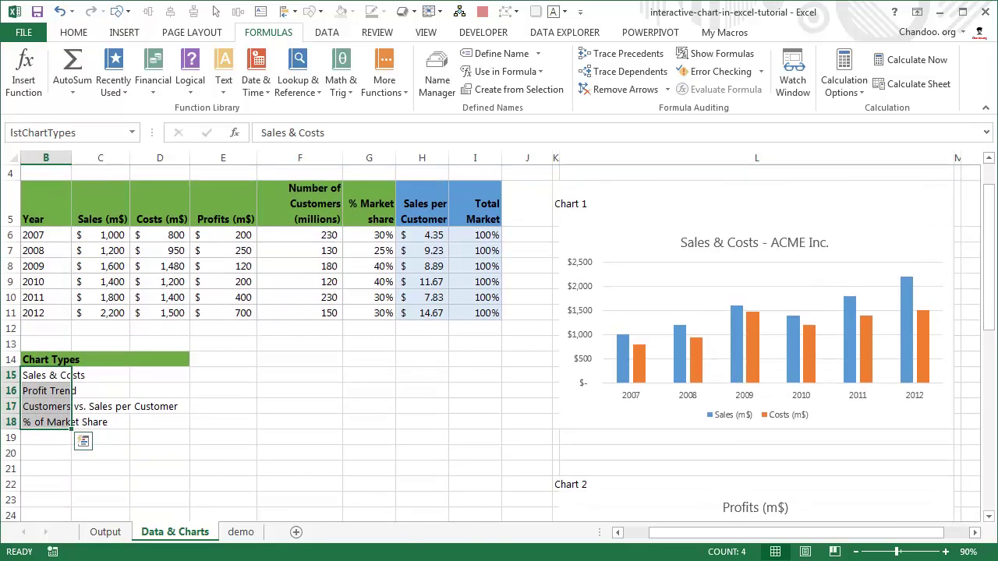
left_click(617, 533)
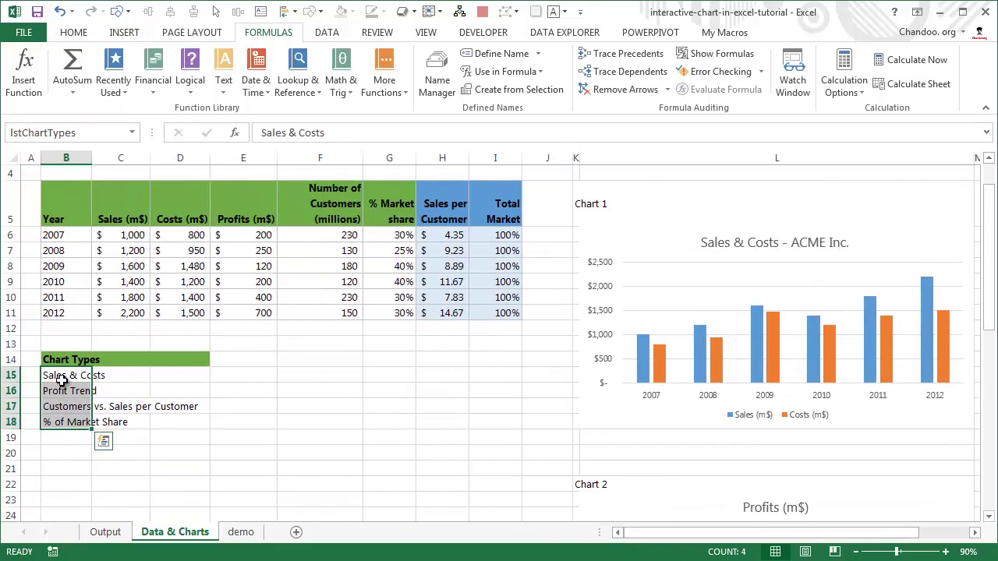
left_click(146, 376)
left_click(56, 376)
left_click(53, 389)
left_click(50, 405)
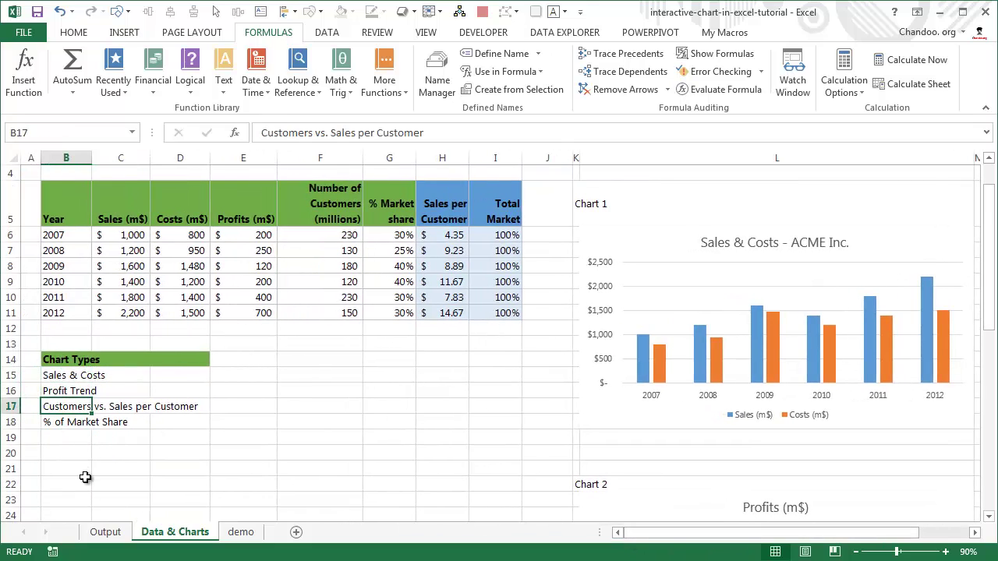
left_click(64, 422)
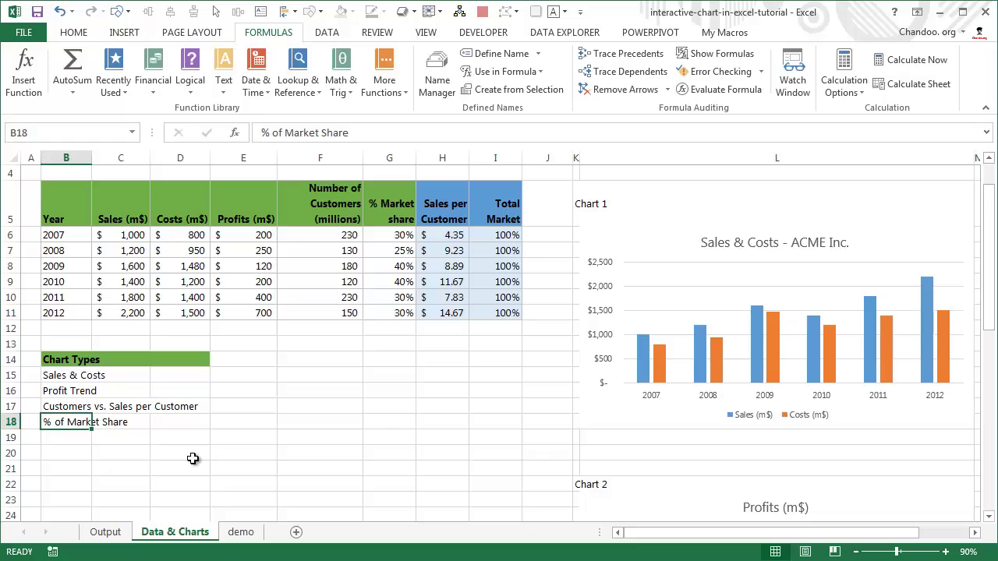
left_click_drag(67, 377, 68, 421)
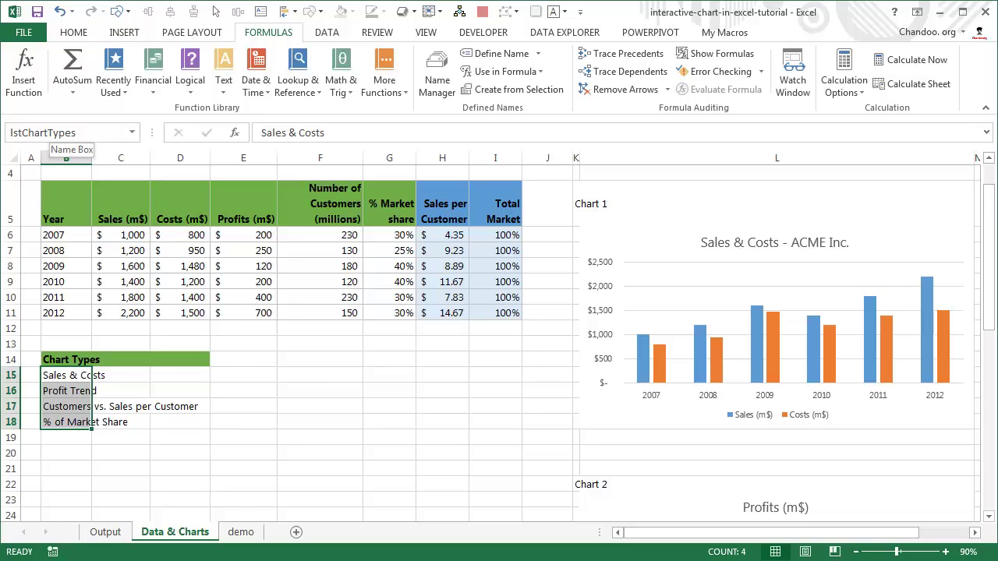
Compare the demo, Output and Data & Charts sheets, then show the Developer tab on demo
left_click(241, 531)
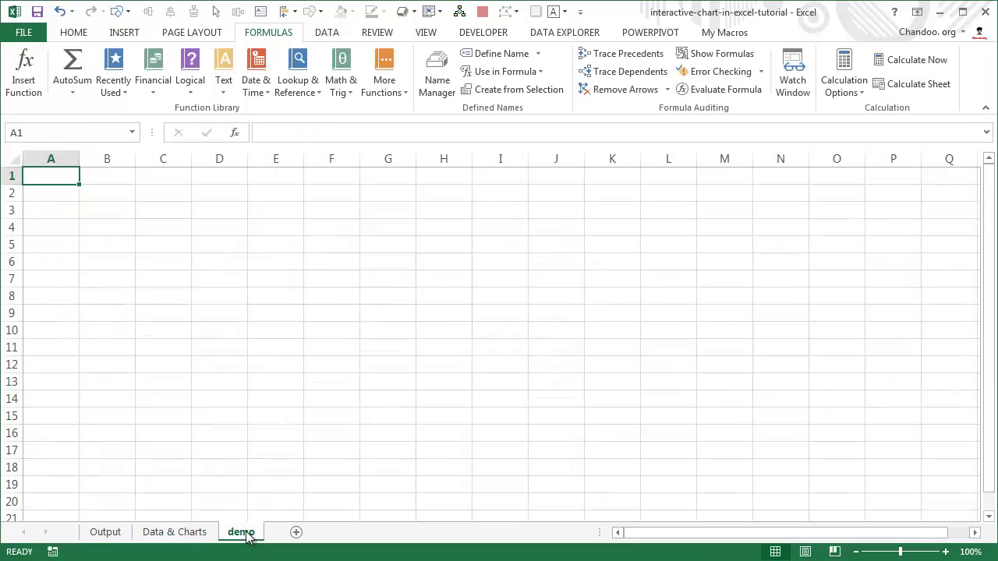
left_click(108, 193)
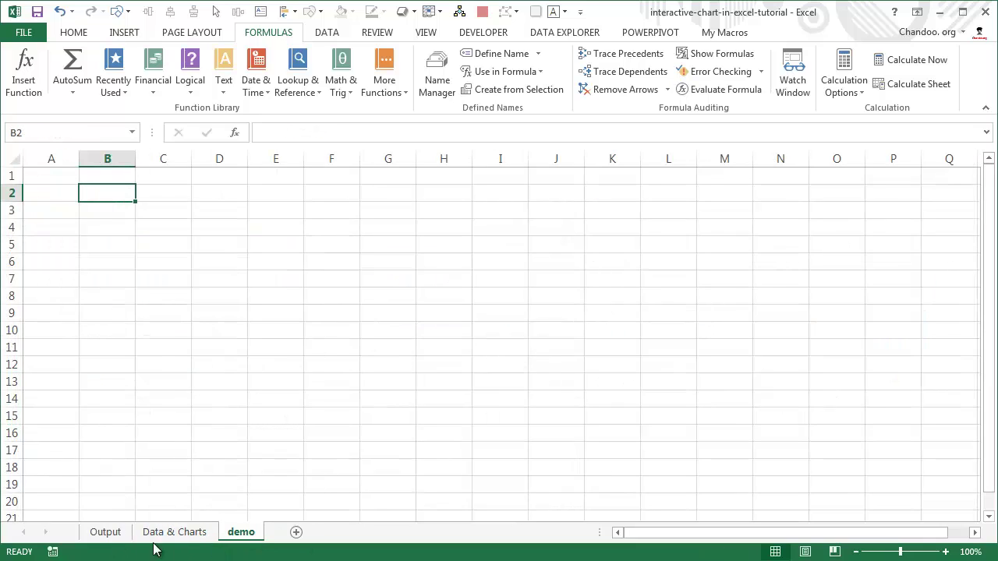
left_click(101, 534)
left_click(195, 533)
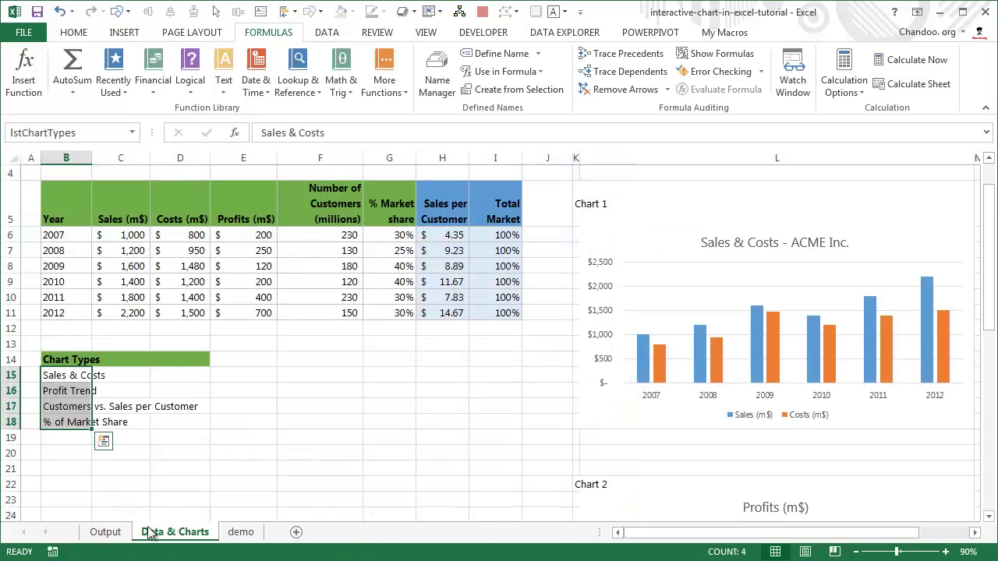
left_click(106, 533)
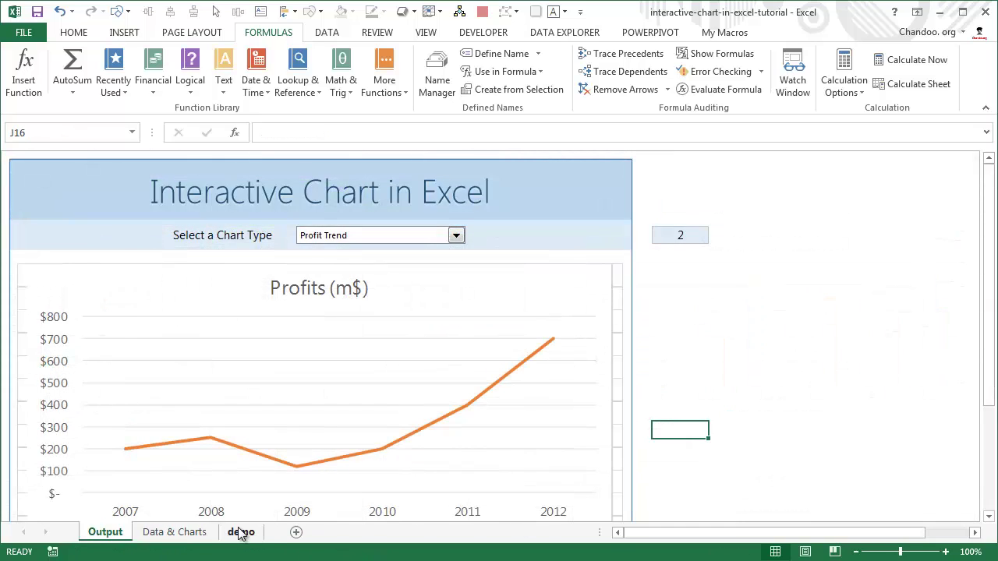
left_click(241, 533)
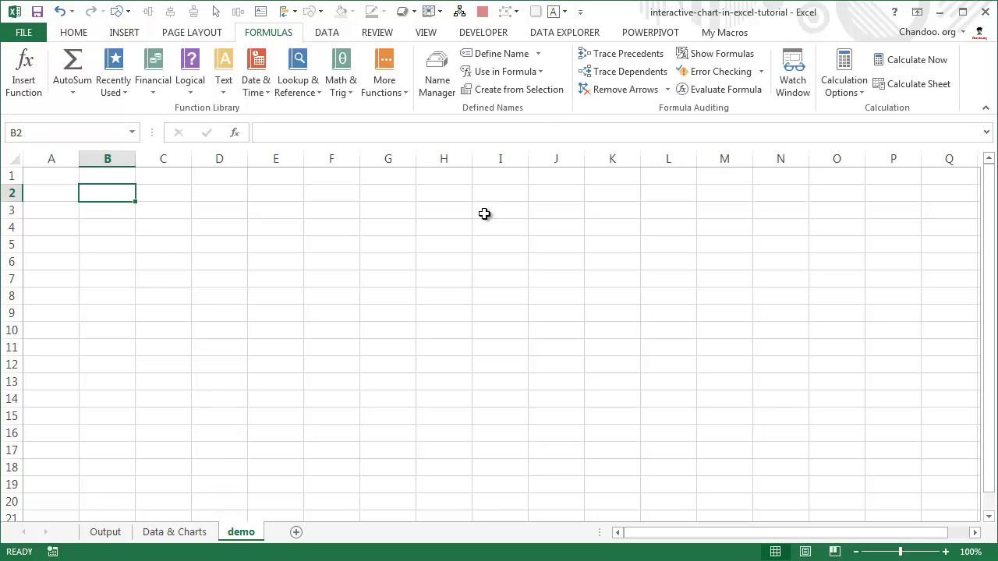
left_click(468, 32)
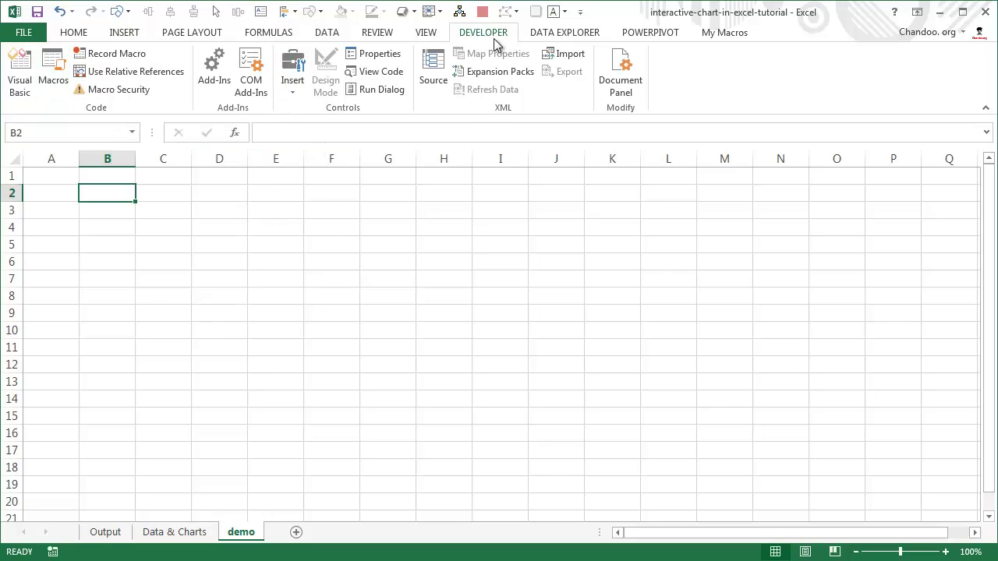
left_click(29, 32)
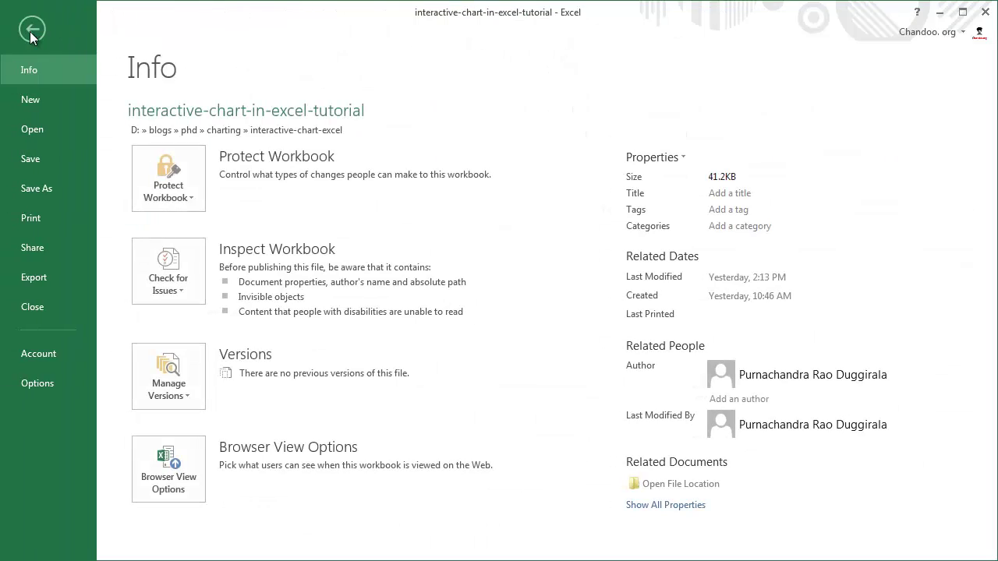
left_click(35, 383)
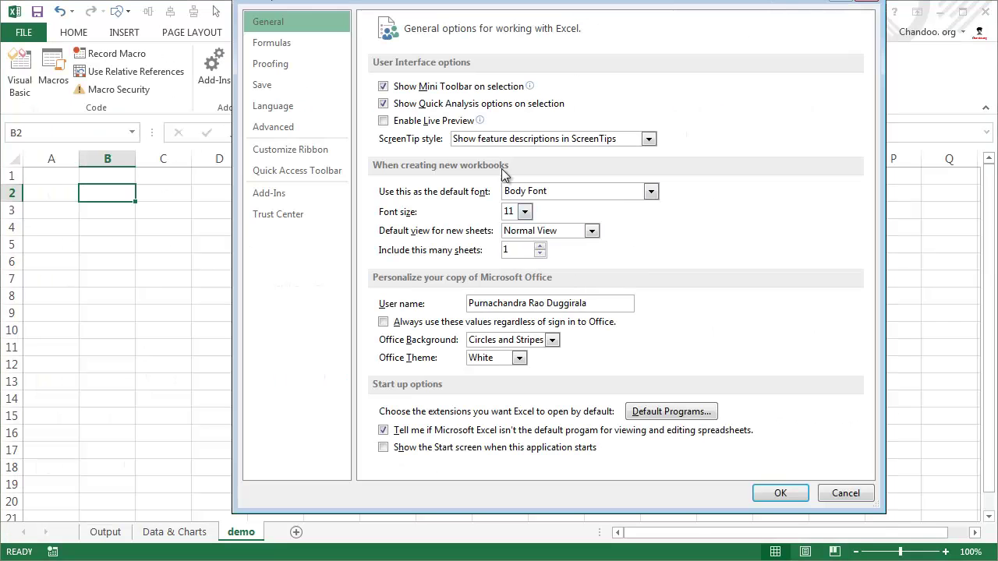
left_click(291, 153)
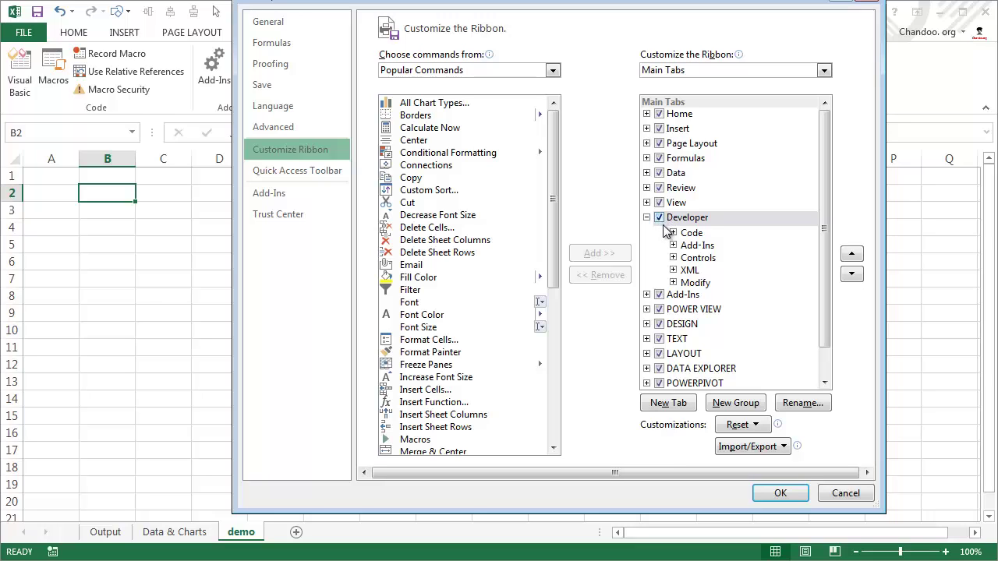
left_click_drag(490, 2, 491, 18)
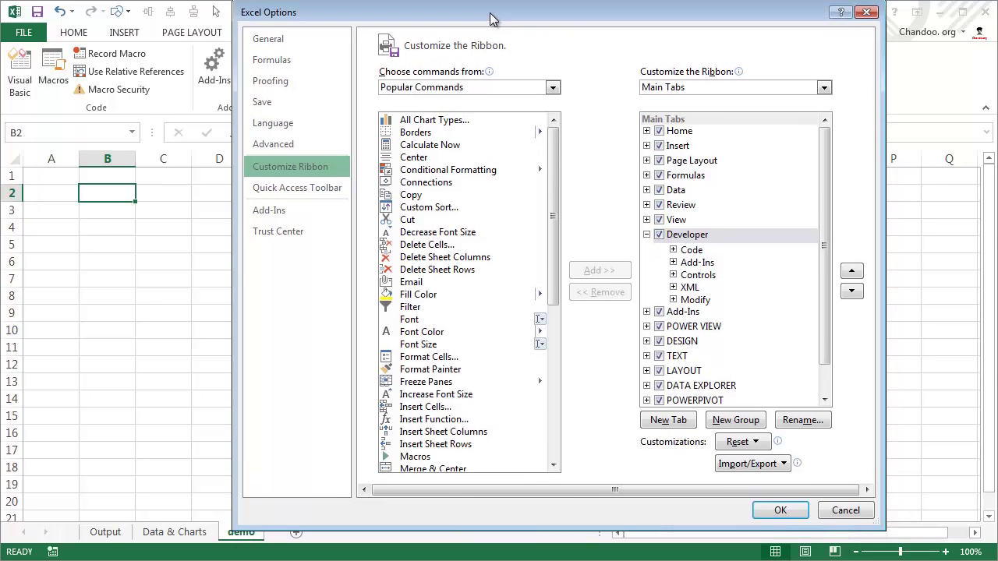
left_click(282, 39)
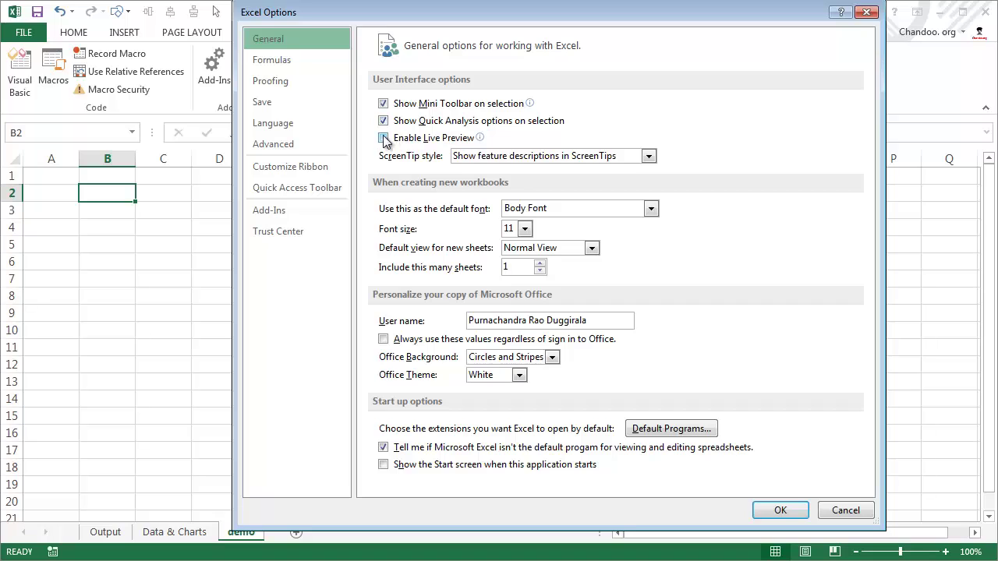
left_click(845, 509)
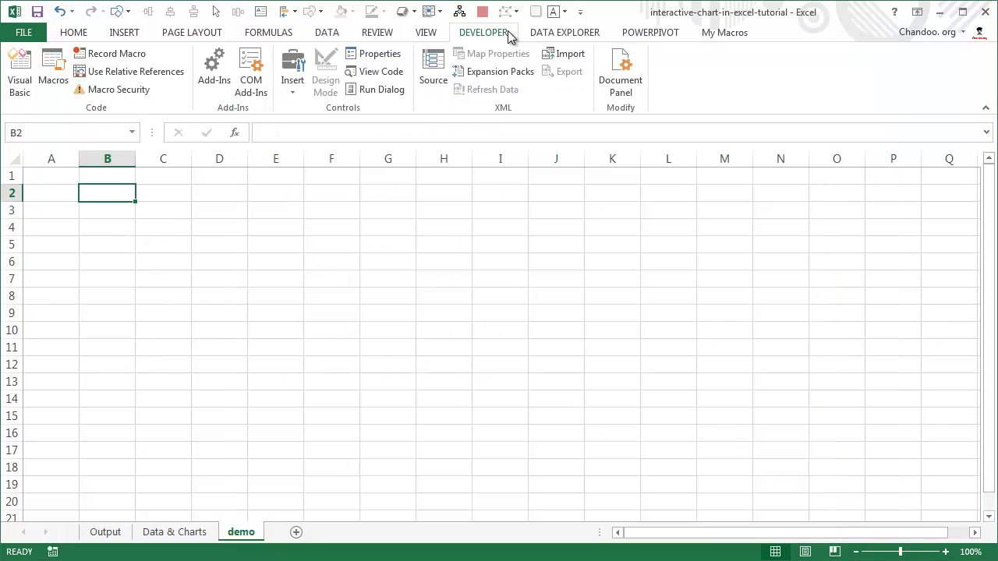
Draw a Combo Box form control across roughly C2:F4 on the demo sheet
left_click(297, 94)
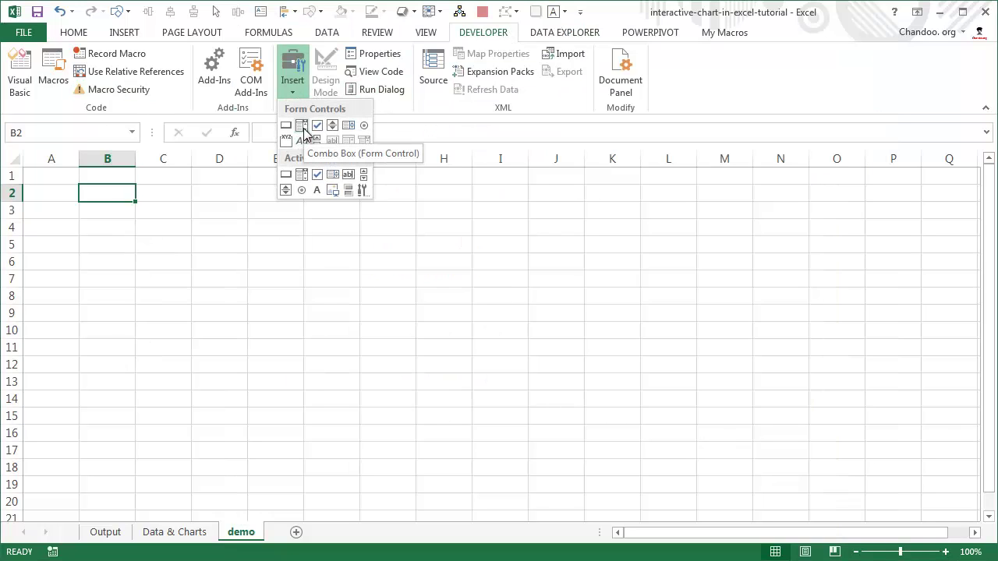
left_click(302, 128)
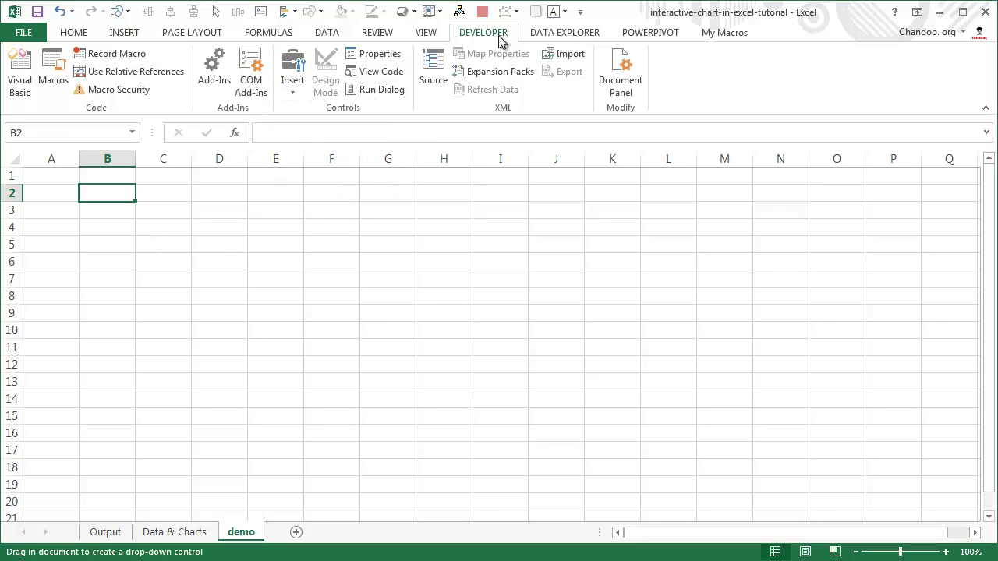
left_click(292, 88)
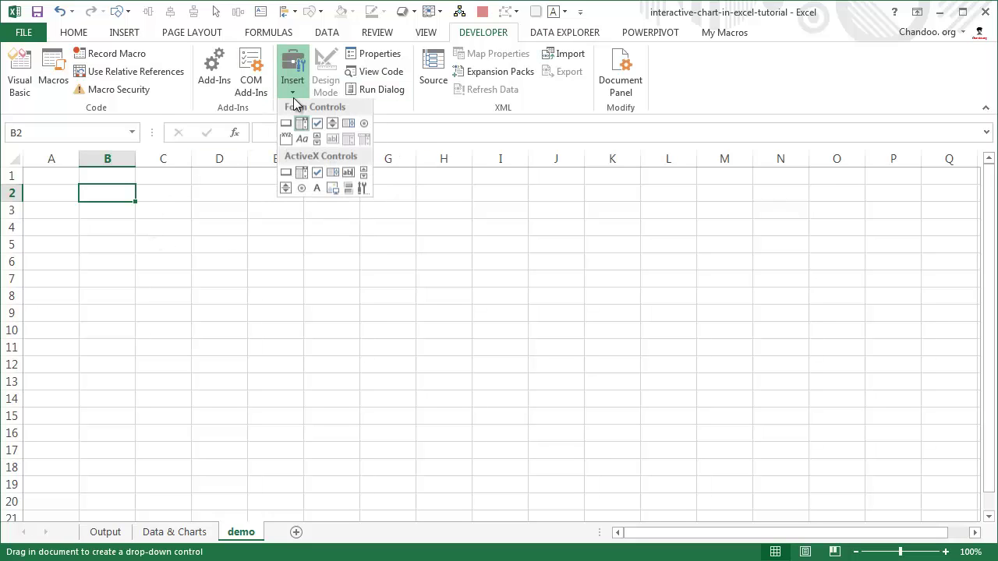
left_click(165, 188)
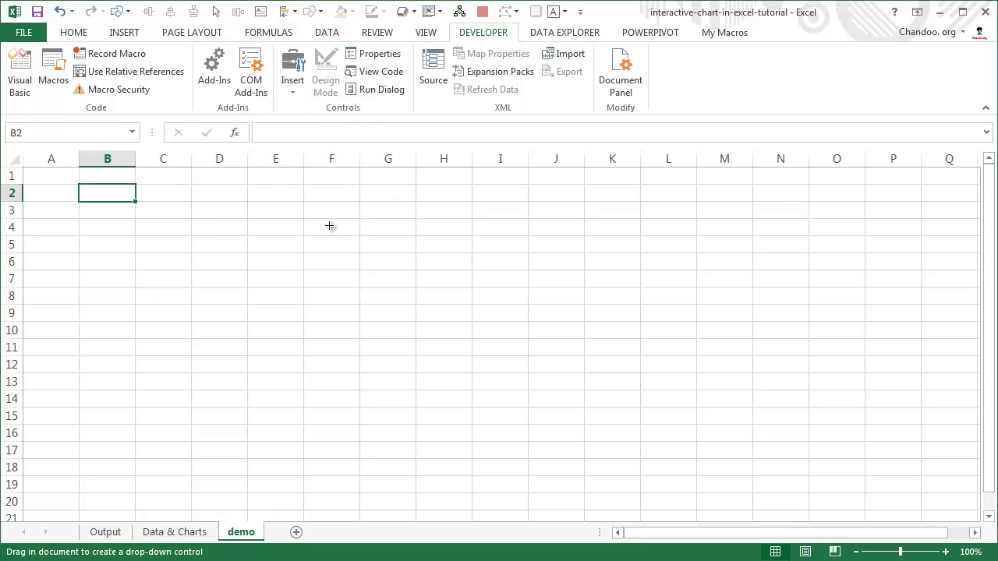
left_click_drag(179, 189, 331, 240)
left_click(397, 293)
Test the empty drop-down's arrow several times to see its list
left_click(303, 213)
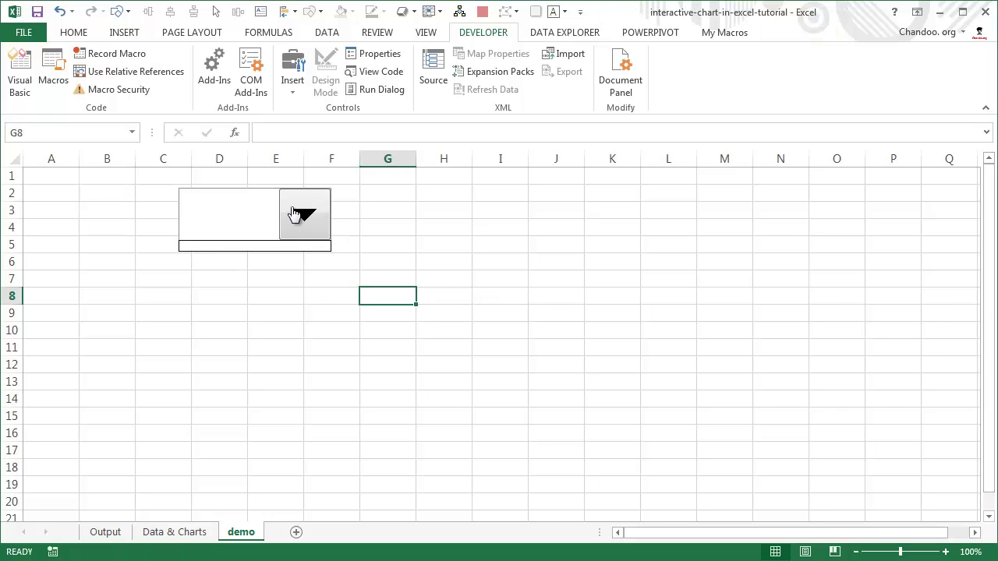
left_click(302, 214)
left_click(302, 213)
left_click(303, 214)
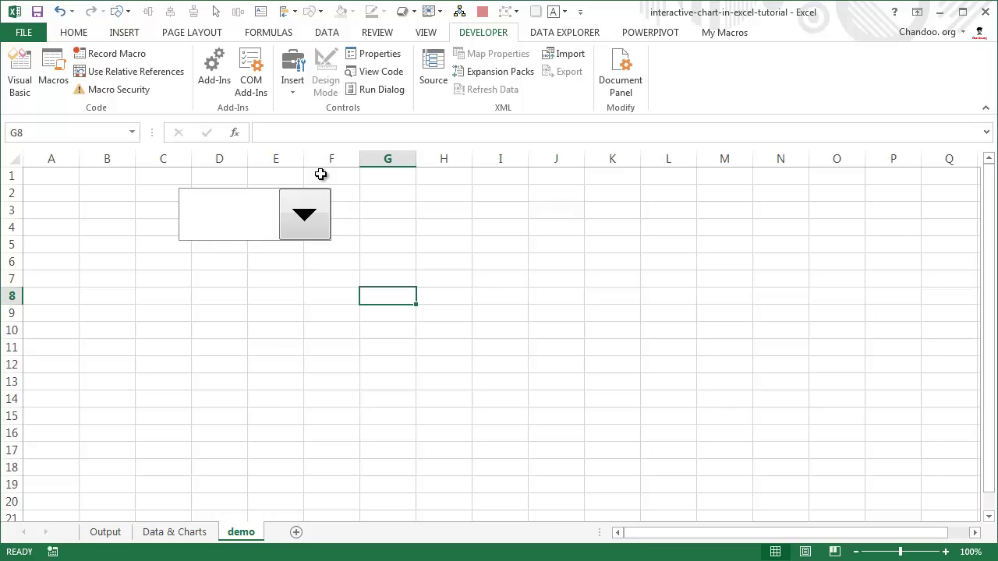
left_click(242, 201)
left_click(259, 201)
left_click(259, 201)
left_click(259, 202)
left_click(304, 210)
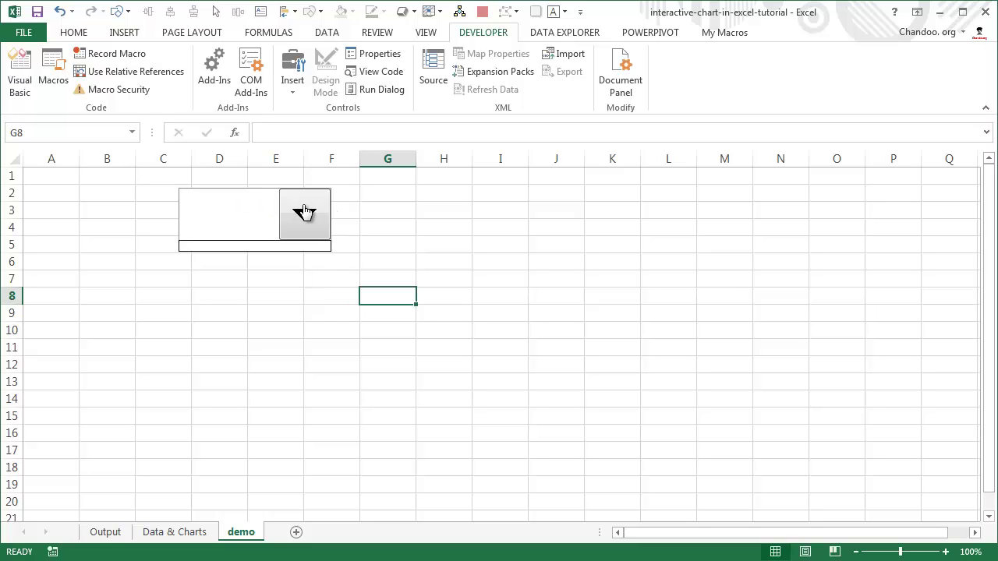
left_click(352, 372)
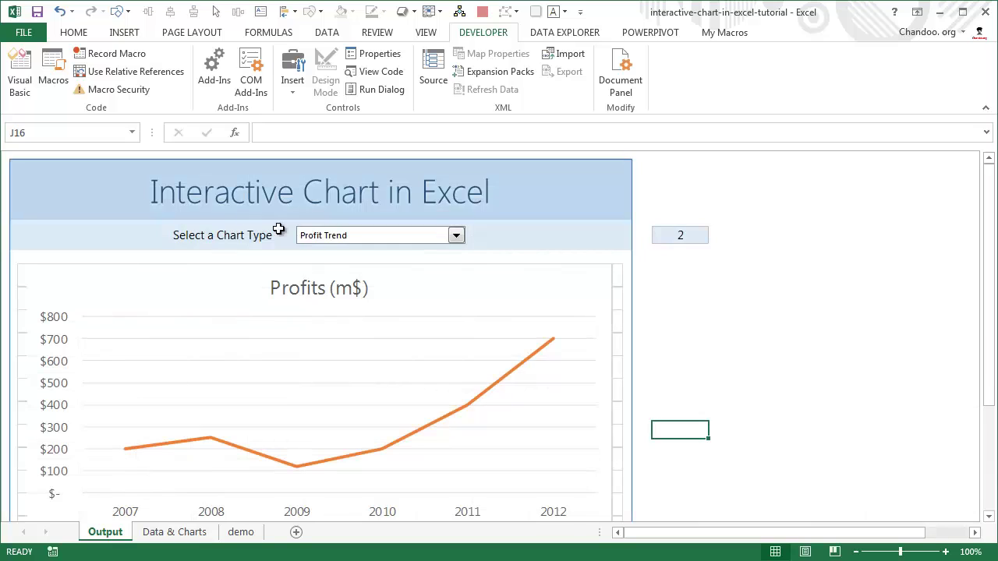
Check the lstChartTypes list on Data & Charts and return to the demo drop-down
left_click(248, 530)
left_click(300, 218)
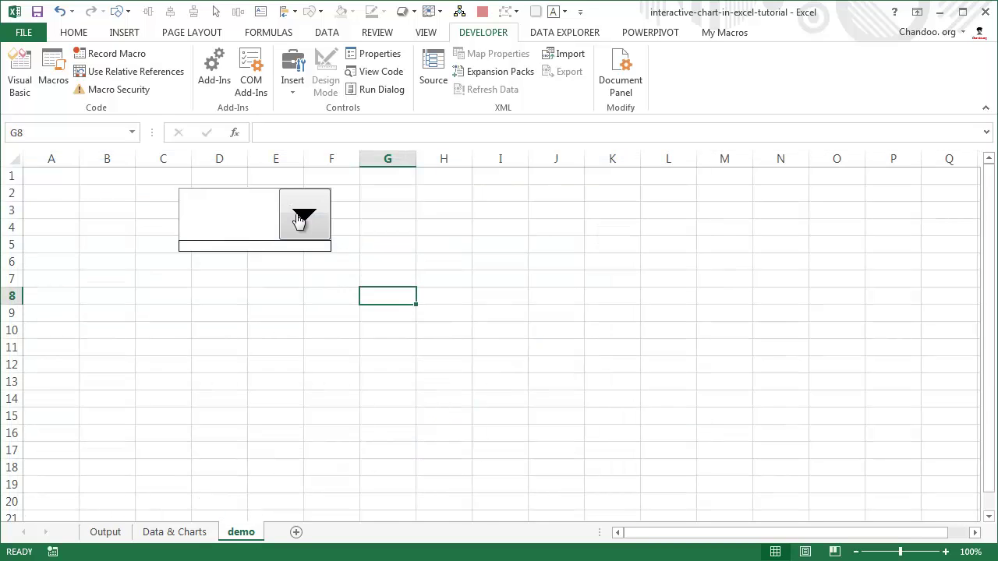
left_click(299, 220)
left_click(195, 534)
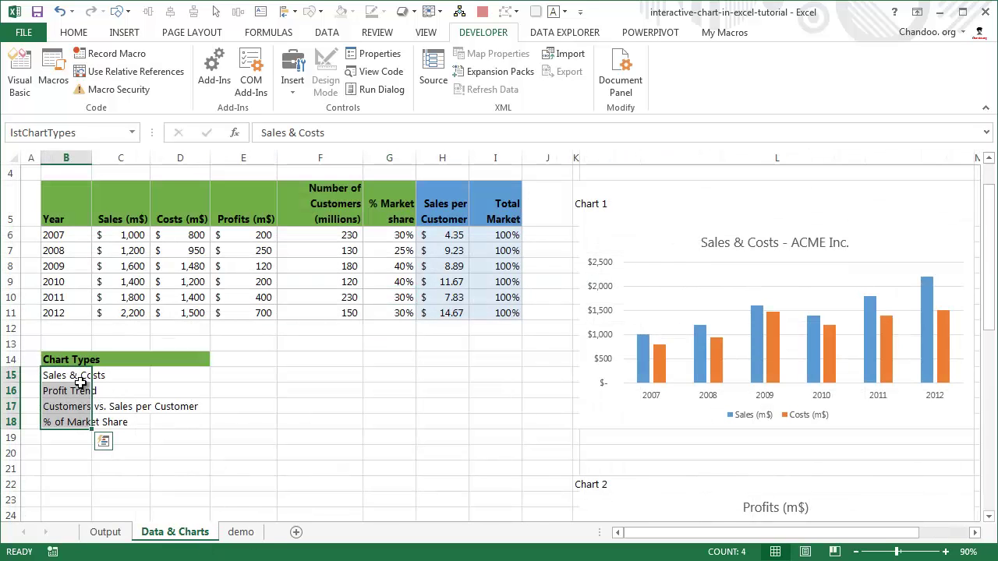
left_click(241, 532)
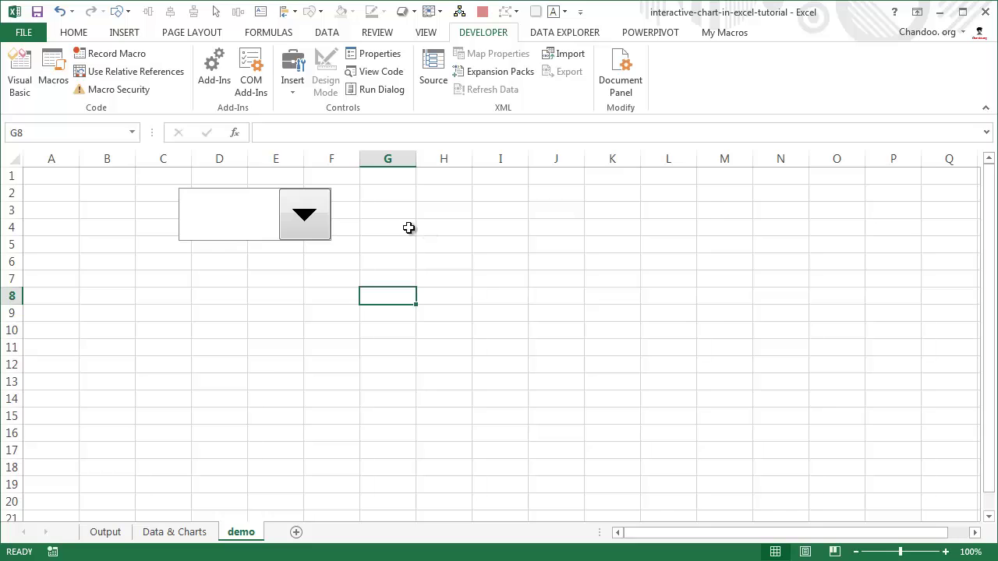
In the dropdown's Format Control settings, set the input range to lstChartTypes
right_click(240, 220)
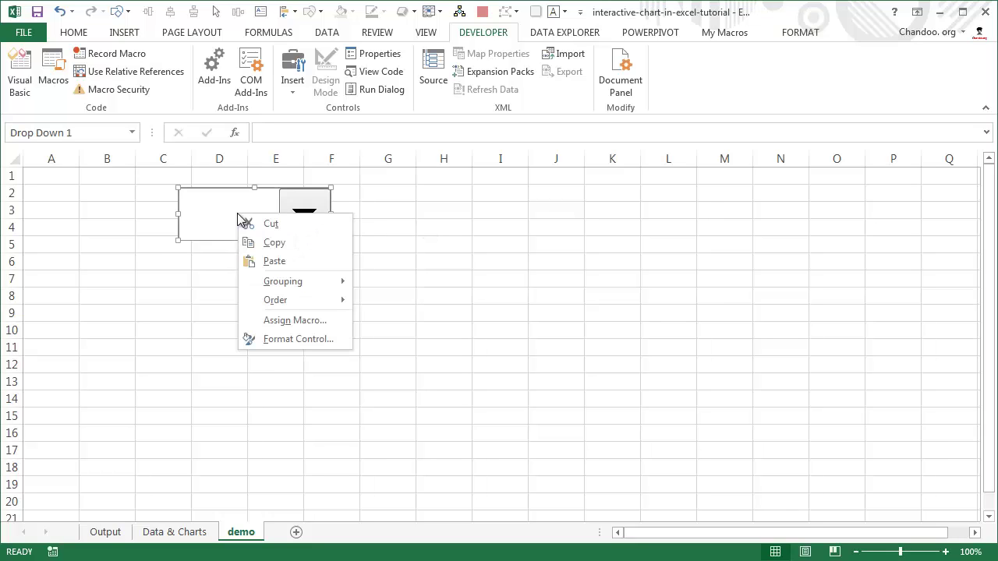
left_click(304, 341)
left_click_drag(583, 168, 605, 137)
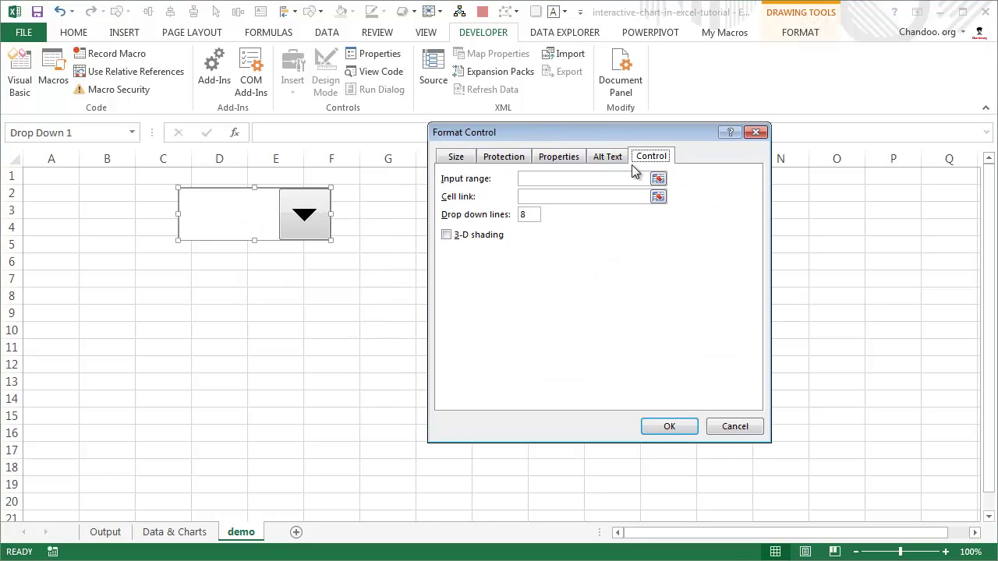
left_click(569, 178)
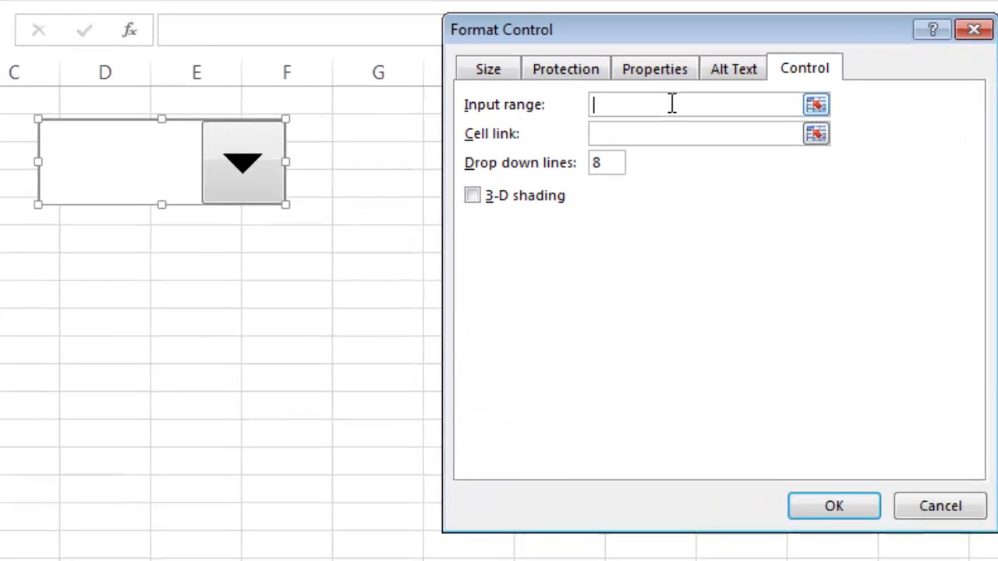
type("lstChja")
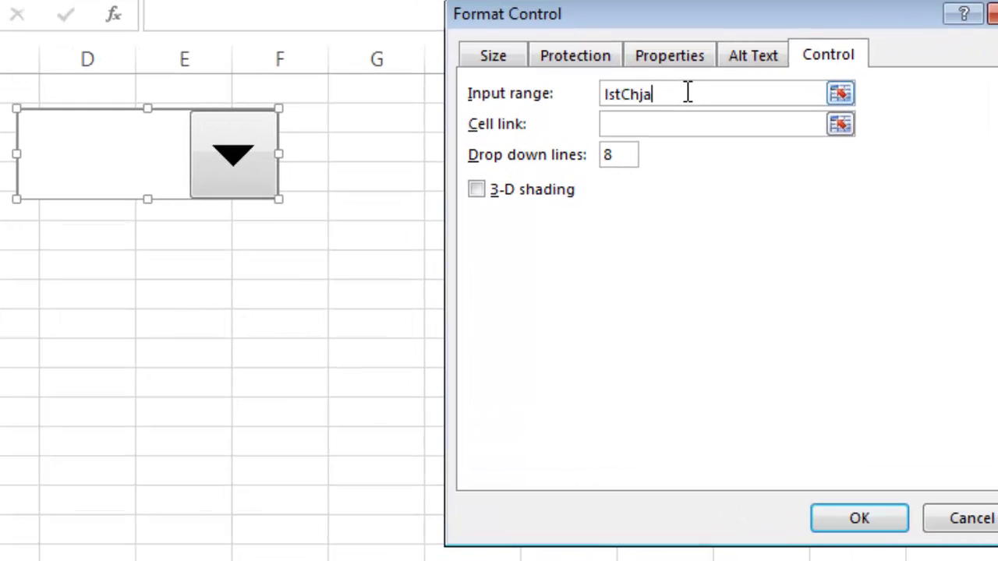
key("BackSpace")
key("BackSpace")
type("artTypes")
key("Tab")
Link the dropdown to cell $H$3, confirm, and open its chart-type list
mouse_move(690, 14)
left_mouse_down()
mouse_move(335, 105)
mouse_move(435, 0)
mouse_move(698, 0)
left_mouse_up()
left_click(487, 154)
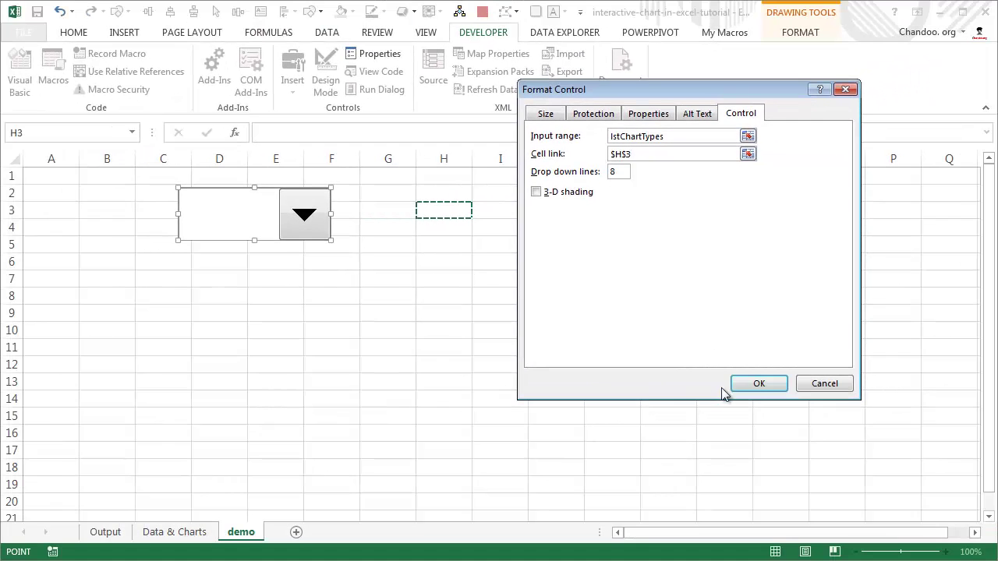
left_click(750, 382)
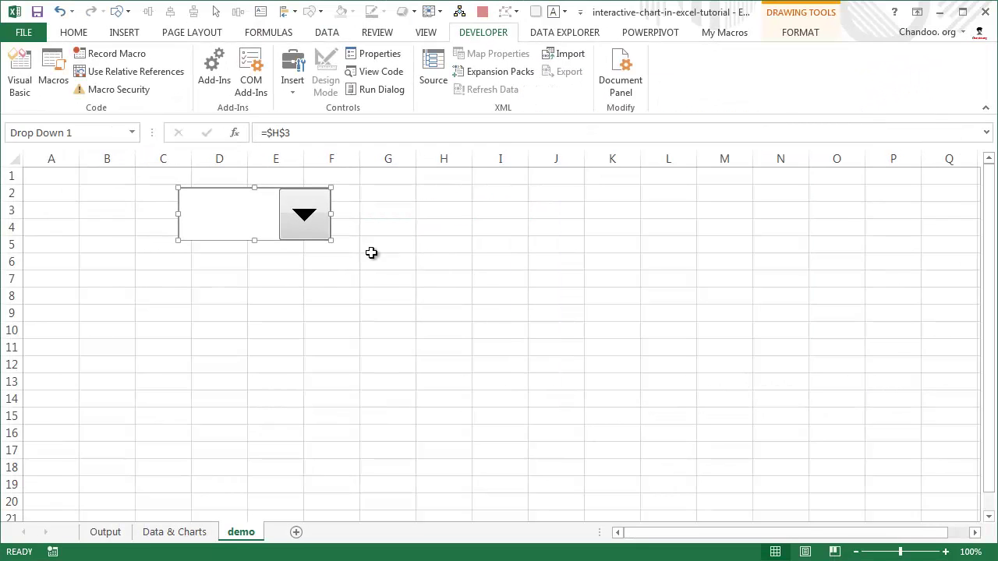
left_click(366, 300)
left_click(304, 227)
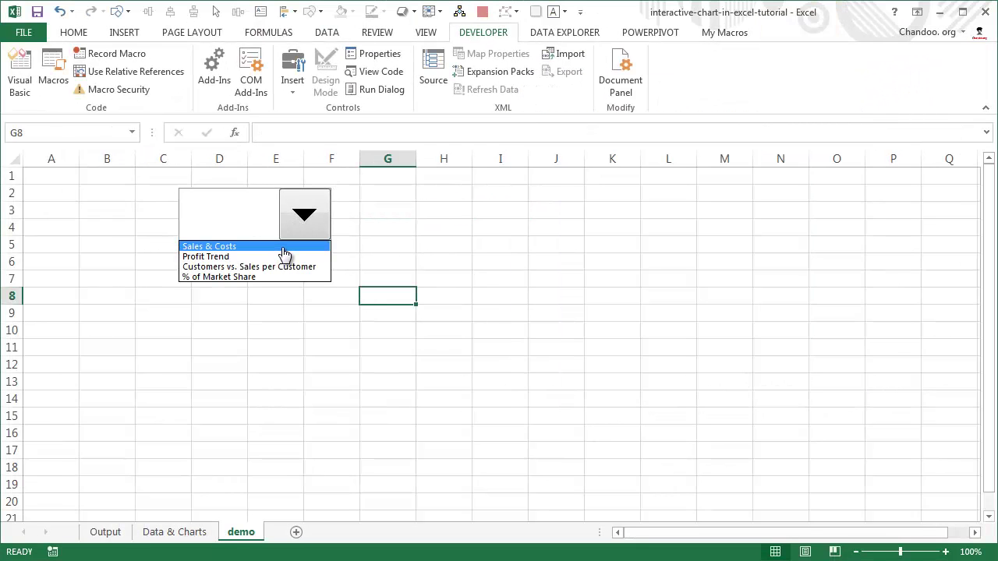
Try each of the four chart types in the dropdown while checking the value in H3
left_click(282, 245)
left_click(454, 213)
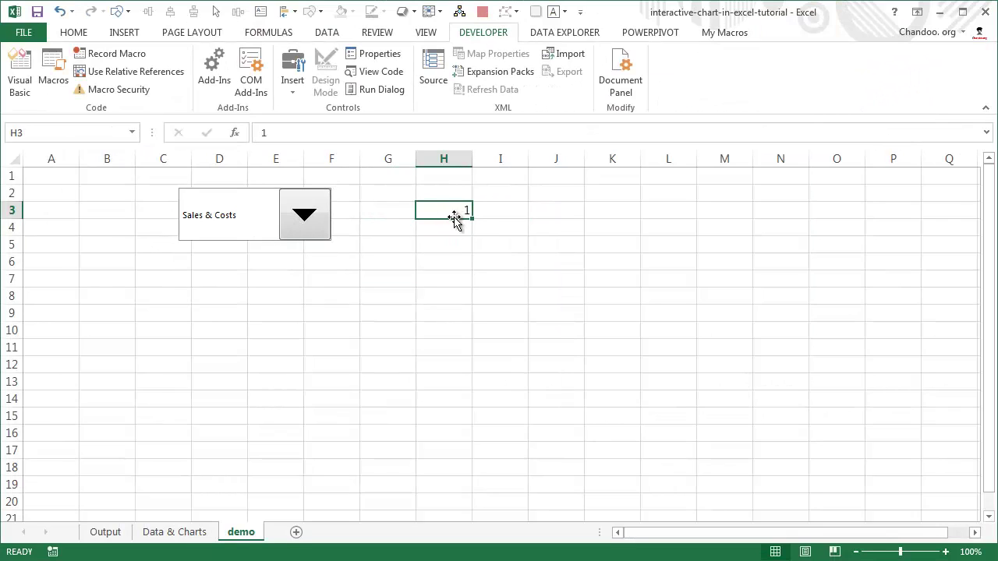
left_click(308, 227)
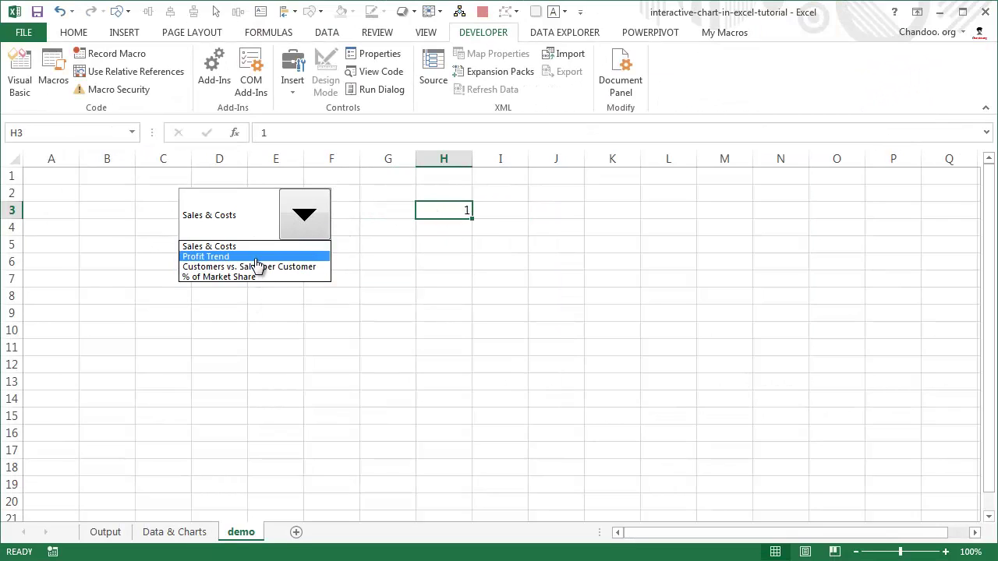
left_click(257, 257)
left_click(298, 220)
left_click(260, 267)
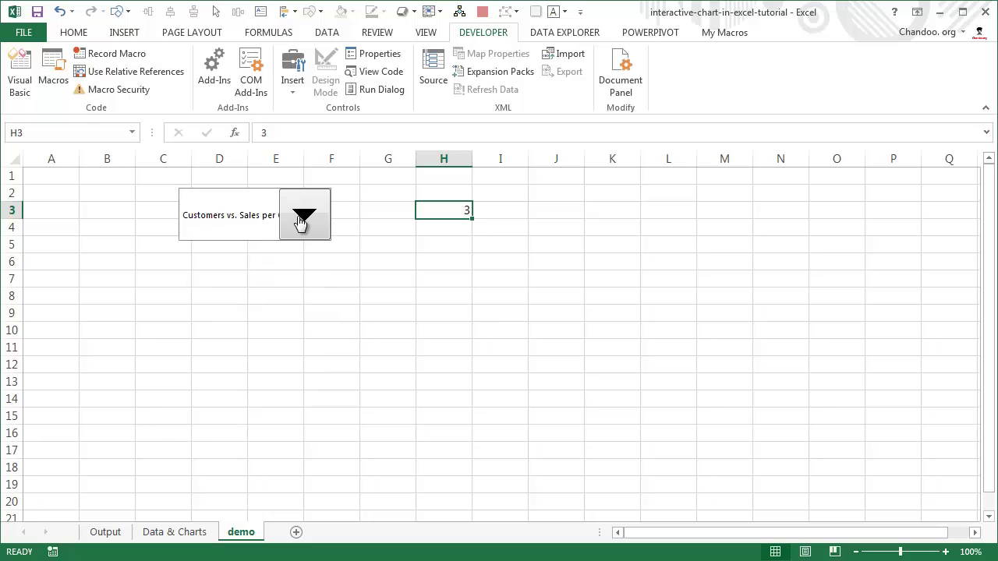
left_click(302, 223)
left_click(261, 278)
Widen the dropdown control so it reaches column G
left_click(316, 215, "ctrl")
right_click(315, 215)
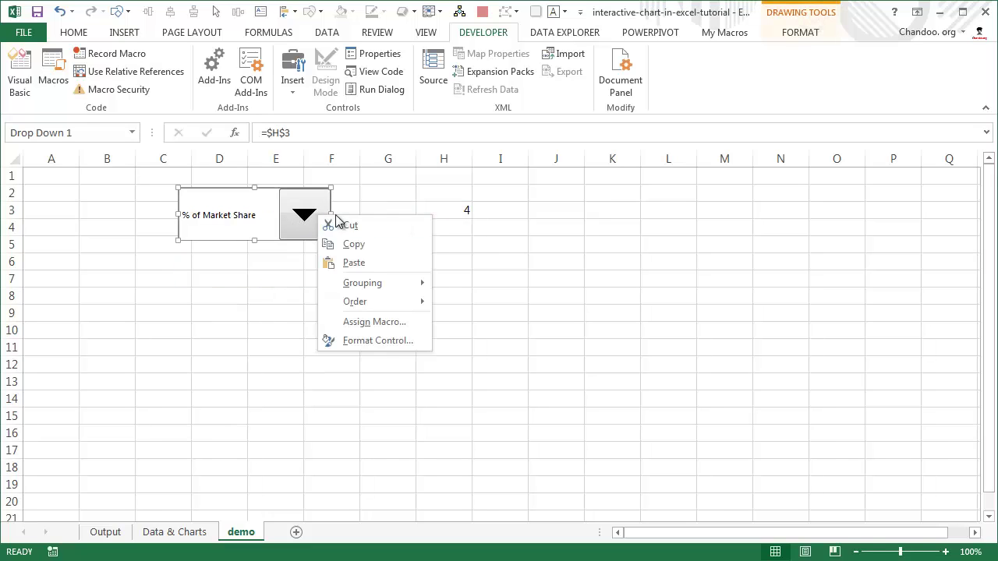
key("Escape")
left_click_drag(330, 213, 414, 207)
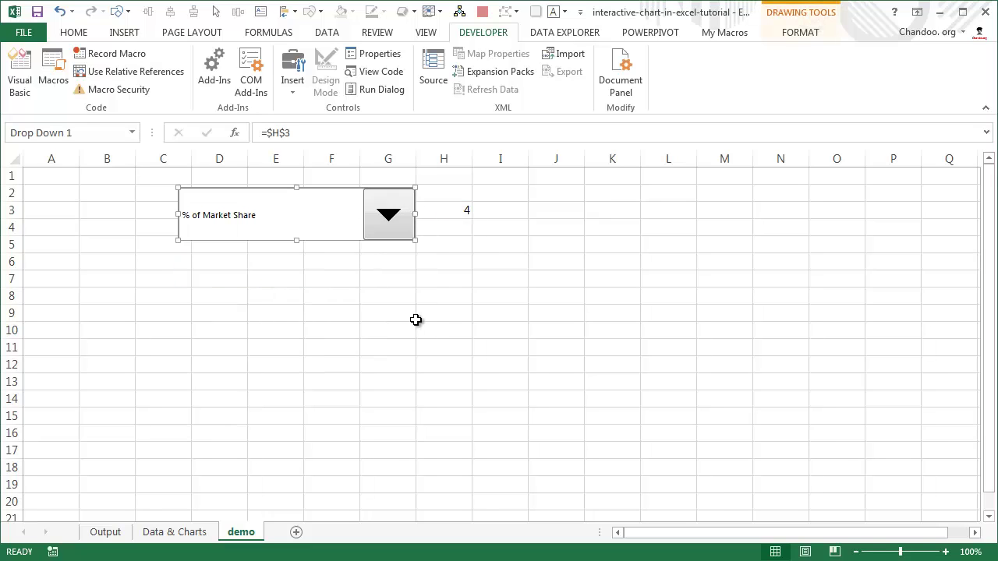
left_click(413, 316)
left_click(379, 234)
Set the dropdown back to Sales & Costs and select linked cell H3 under Formulas
left_click(361, 258)
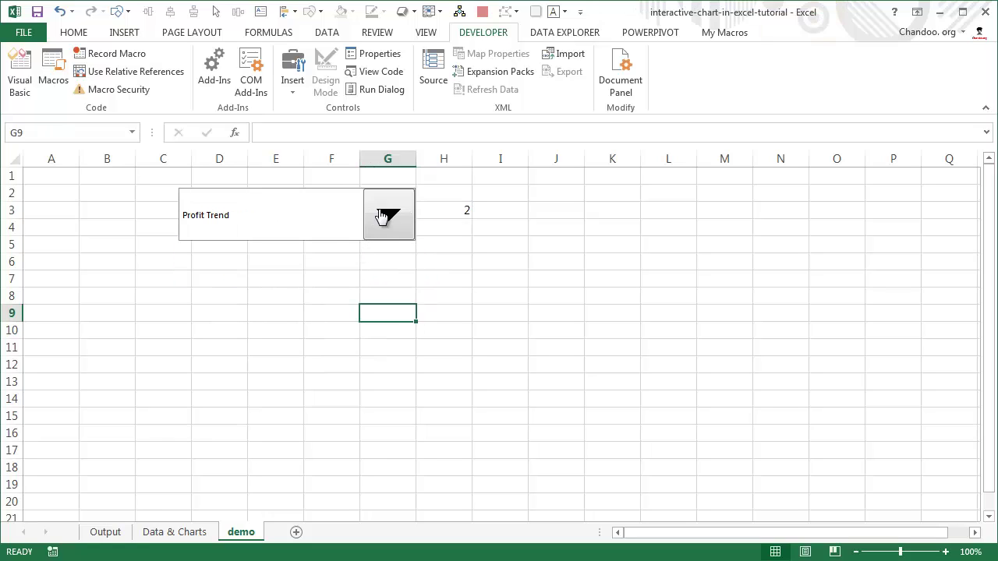
left_click(388, 212)
left_click(357, 247)
left_click(448, 199)
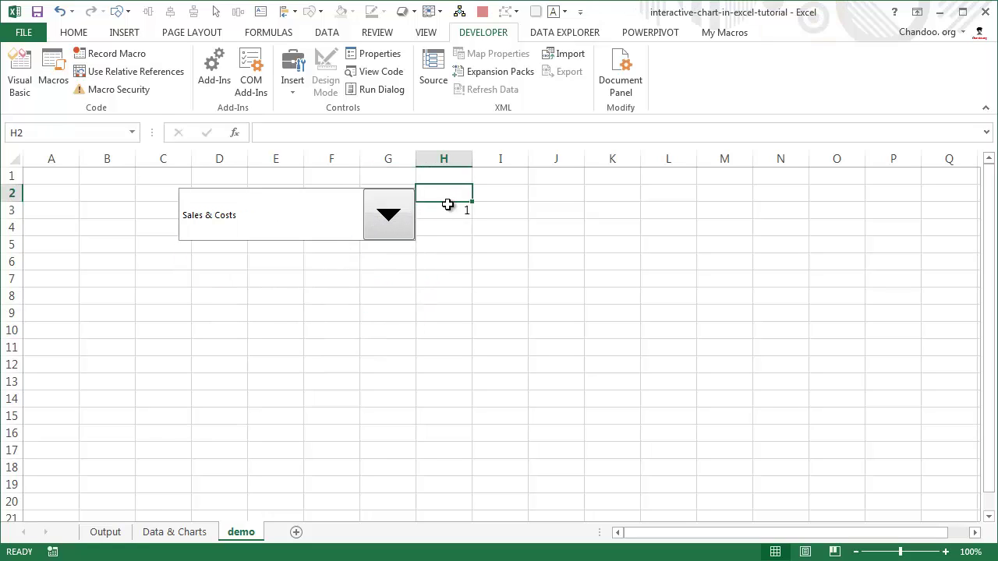
left_click(444, 211)
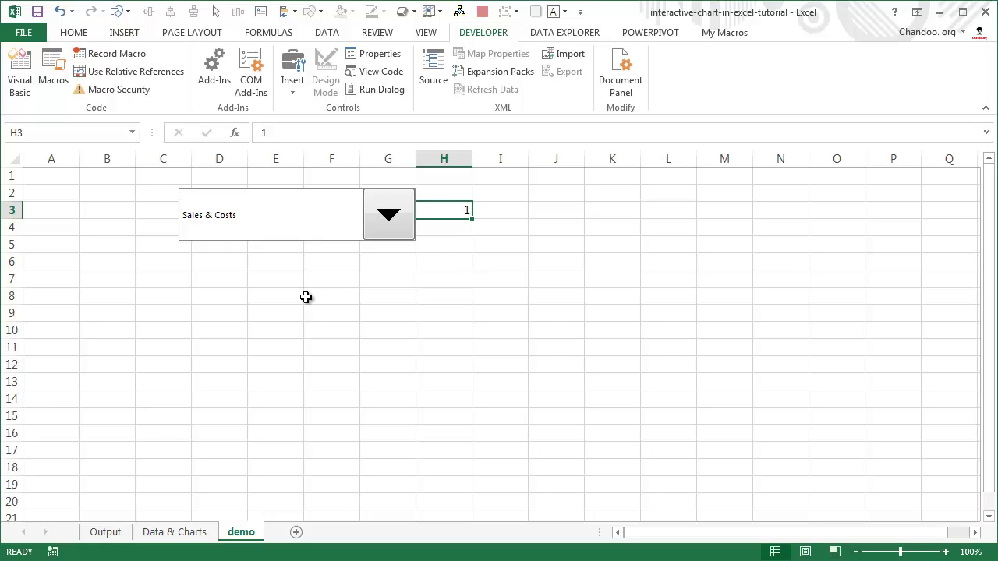
left_click(282, 36)
Define the name selectedChart as =CHOOSE(demo!$H$3,Chart1,Chart2,Chart3,Chart4)
left_click(503, 53)
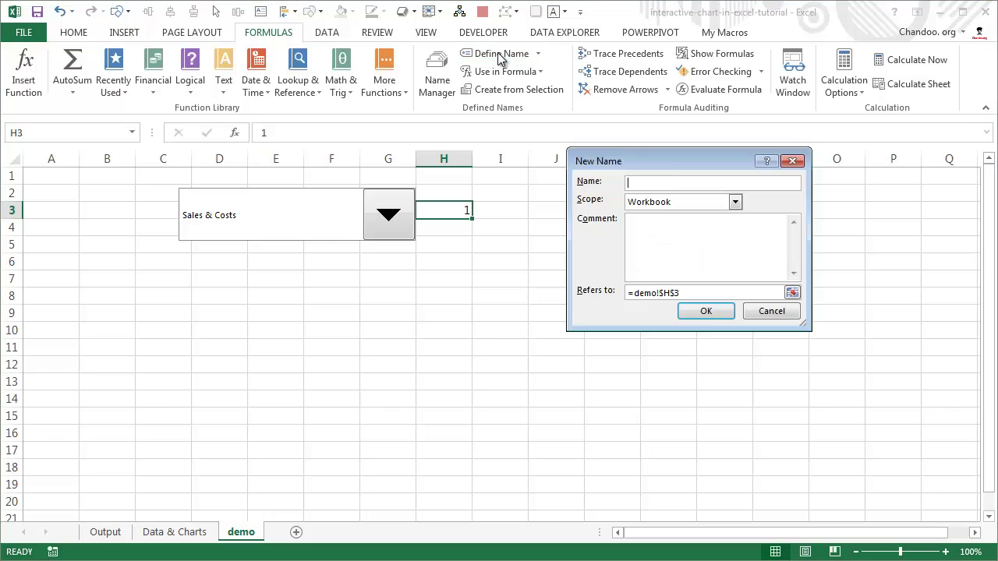
left_click_drag(666, 166, 528, 288)
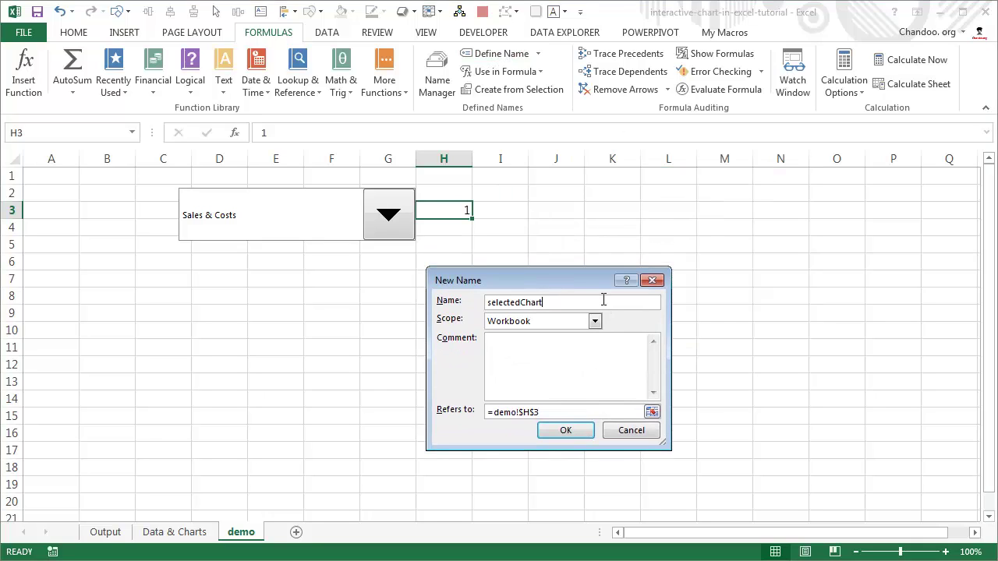
key("Tab")
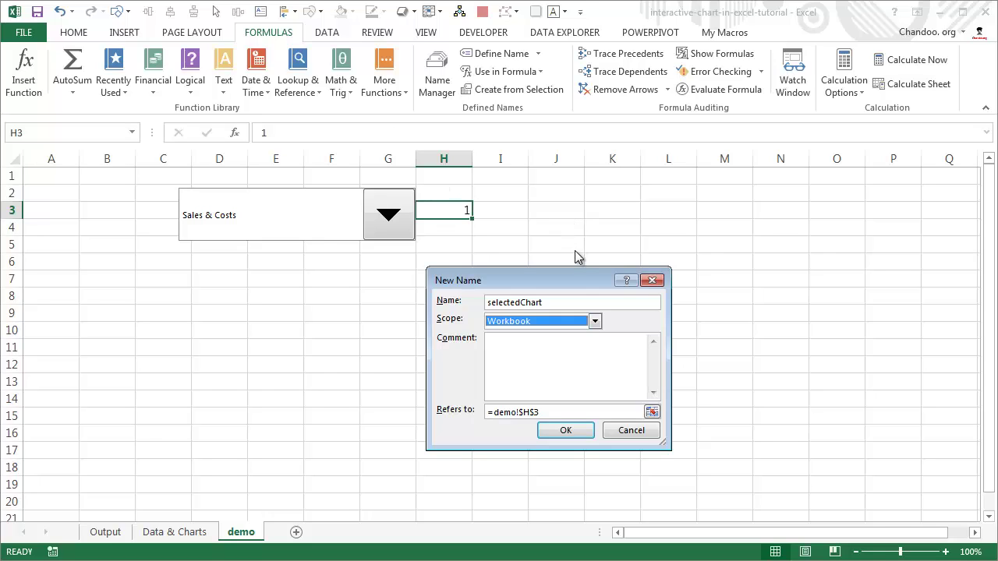
left_click_drag(539, 411, 493, 411)
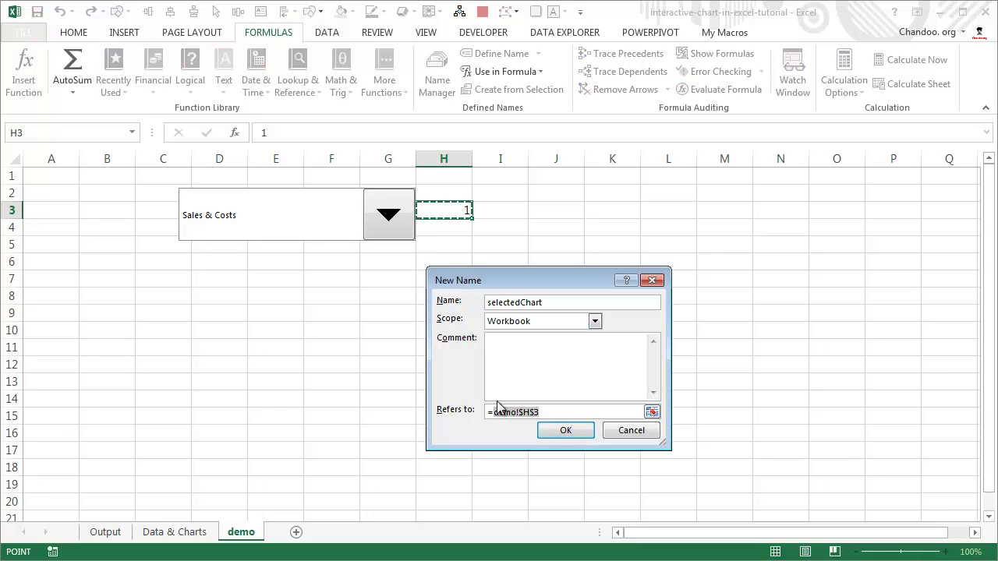
type("choo")
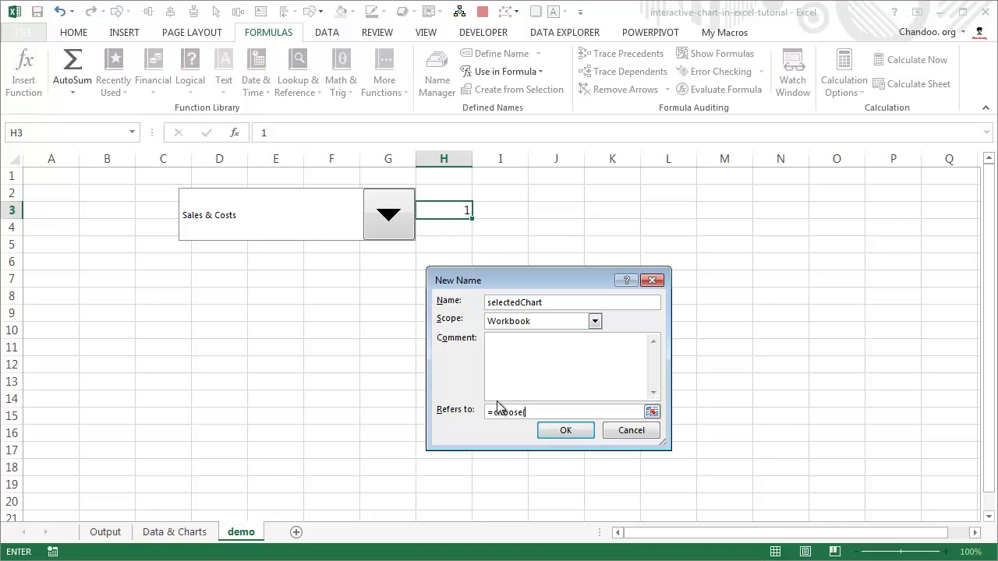
type("se(")
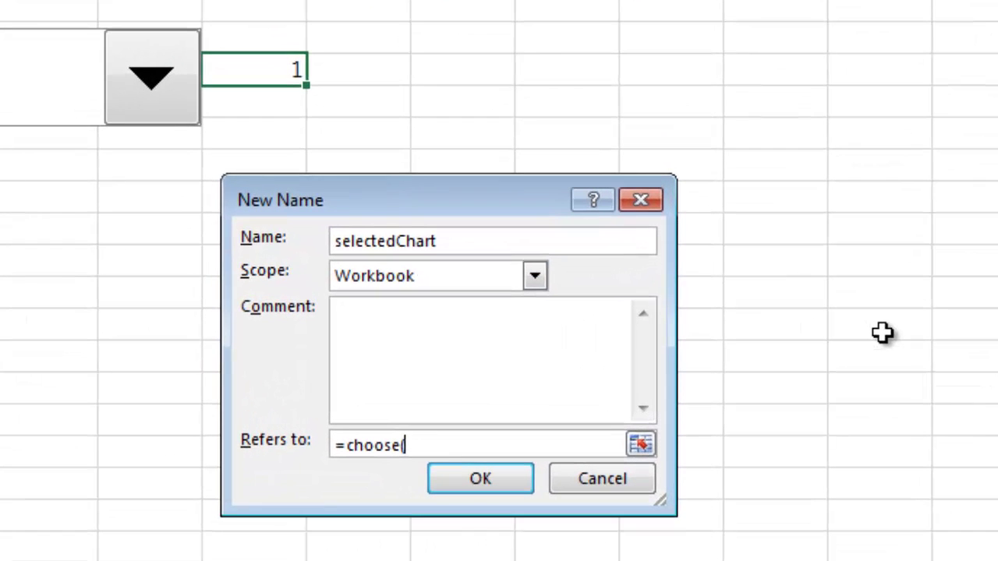
left_click(250, 68)
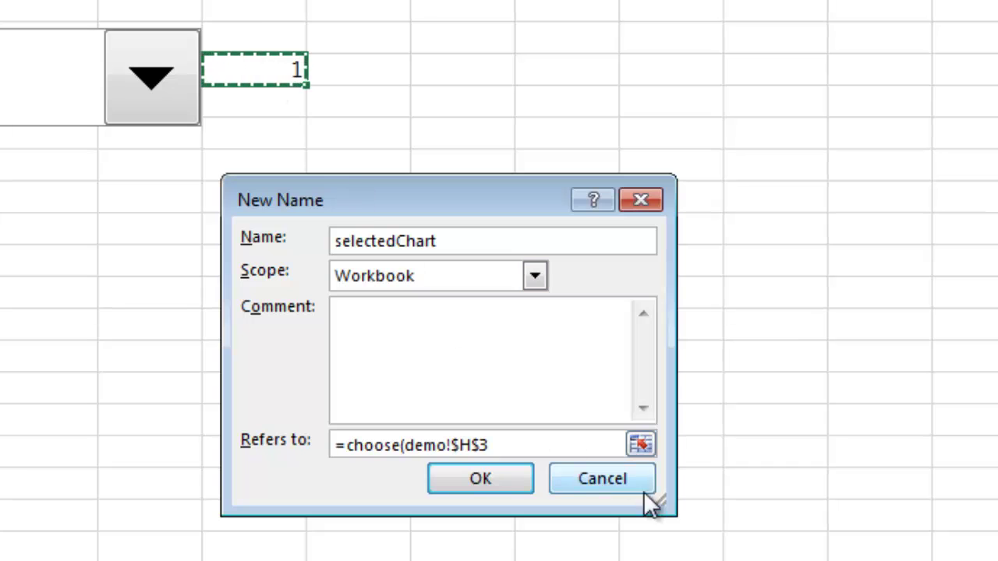
left_click_drag(659, 505, 997, 537)
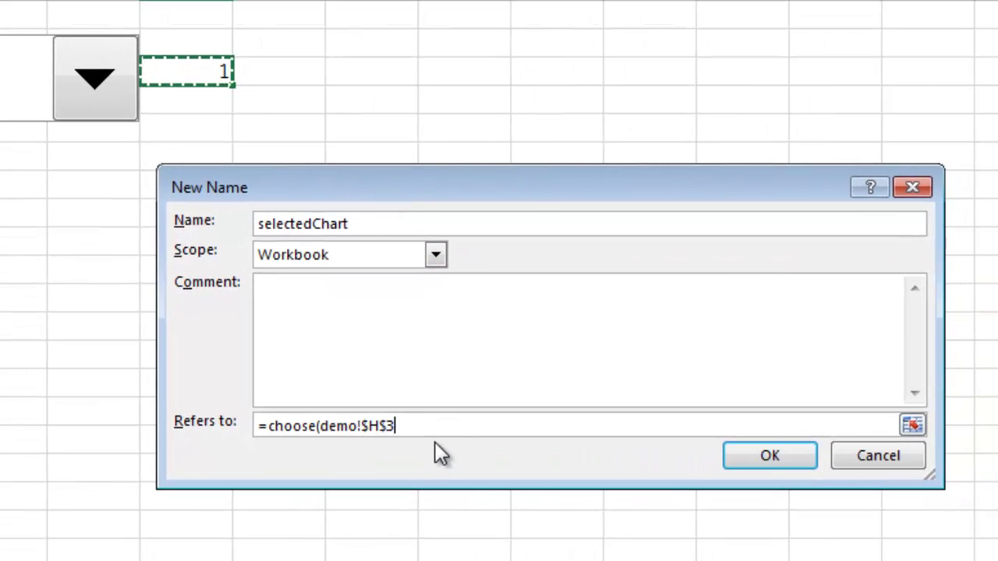
type(",")
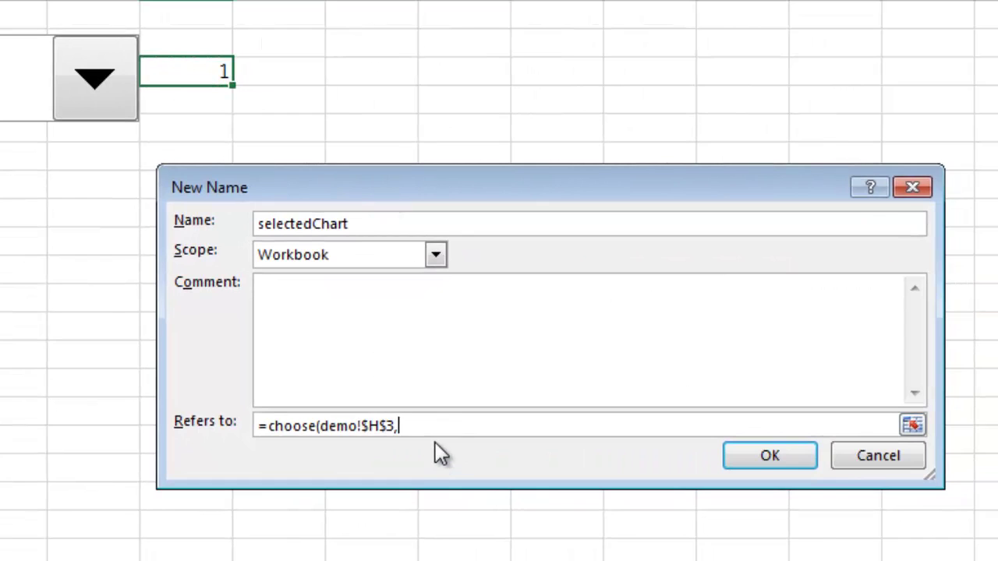
type("Chart1,Char")
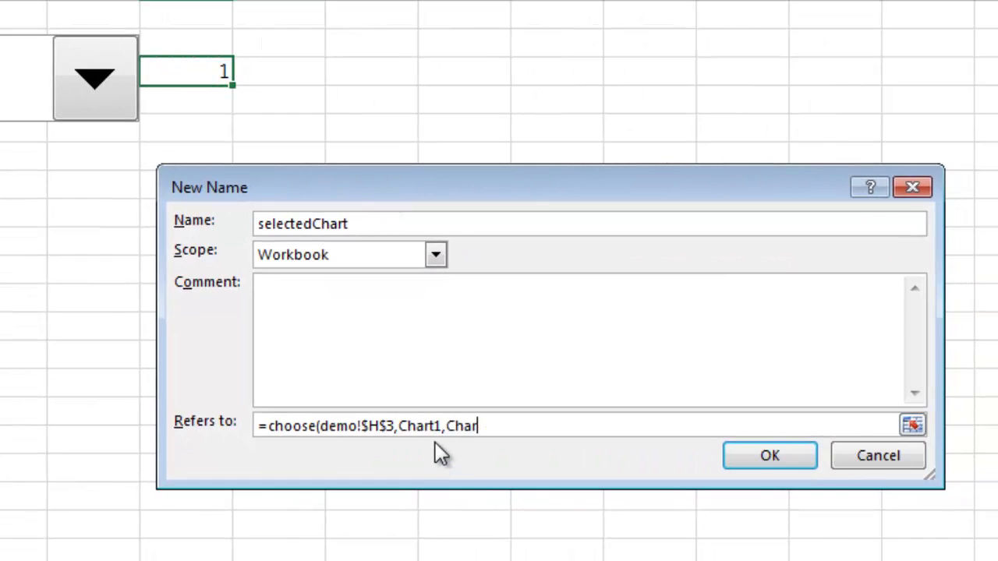
type("t2,Chart3")
key("BackSpace")
type("t3.")
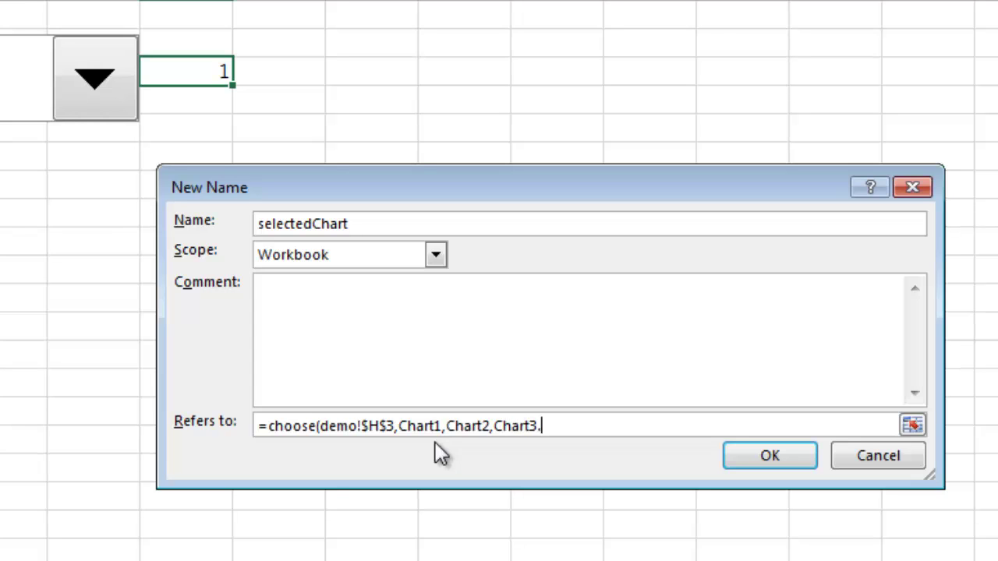
type("Chart4)")
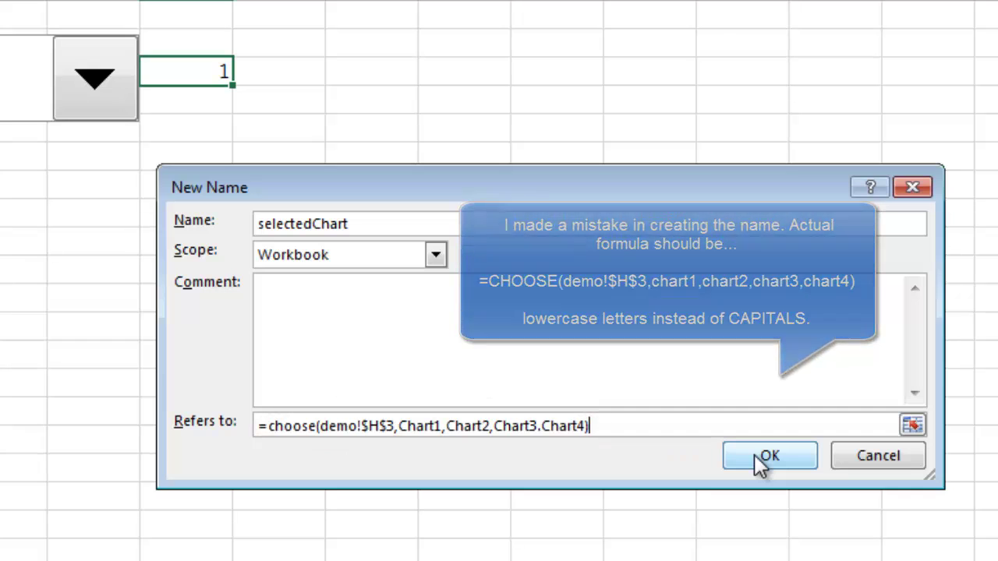
left_click(768, 456)
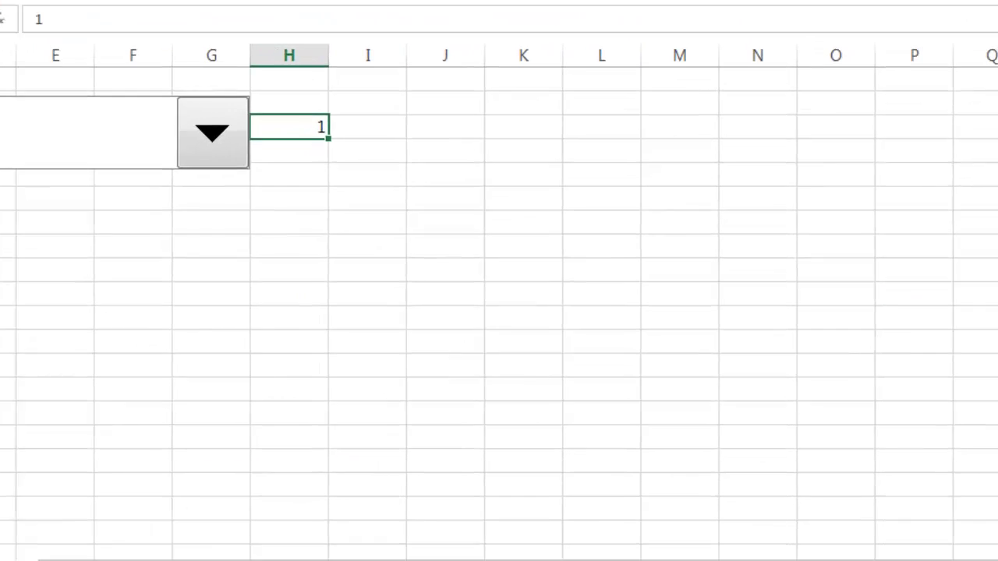
left_click(219, 296)
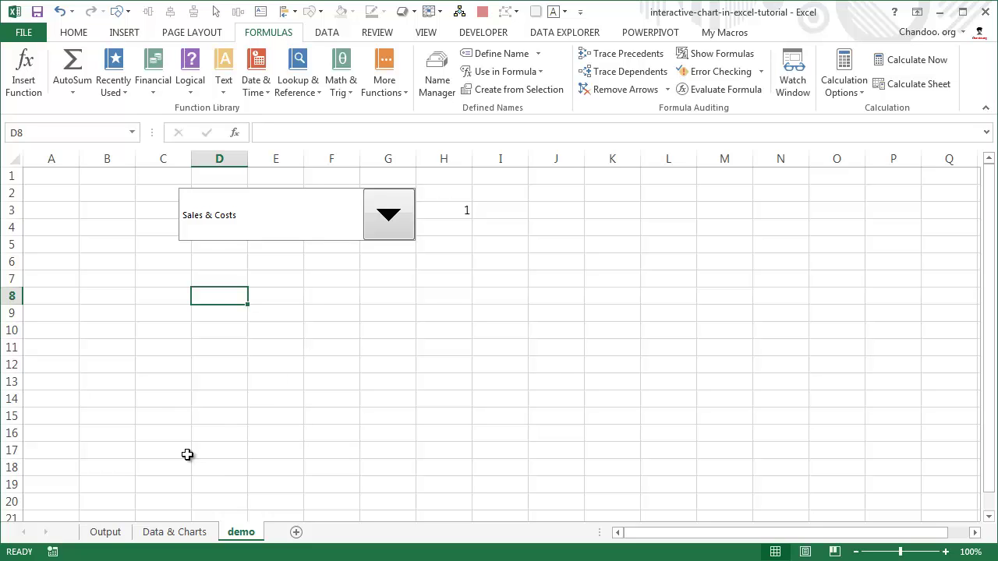
Copy the chart1 cell range on Data & Charts, then return to the demo sheet
left_click(159, 532)
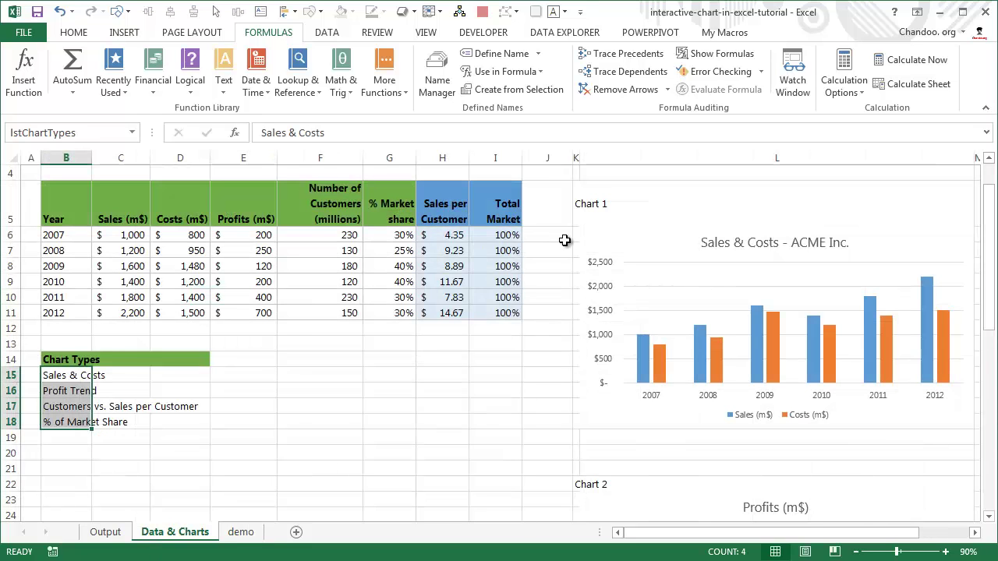
left_click_drag(576, 230, 973, 438)
left_click(974, 438)
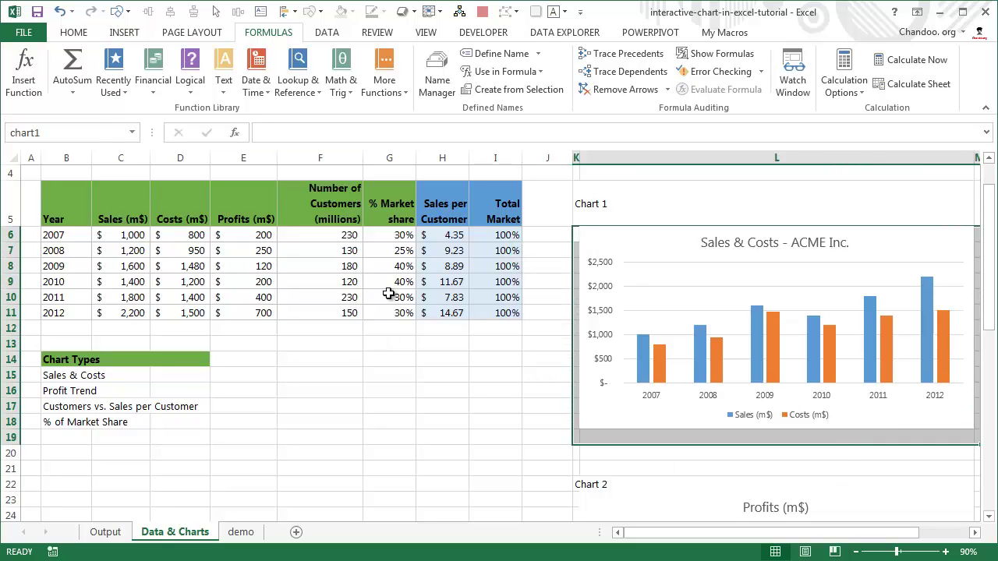
scroll(286, 256, "right", 1)
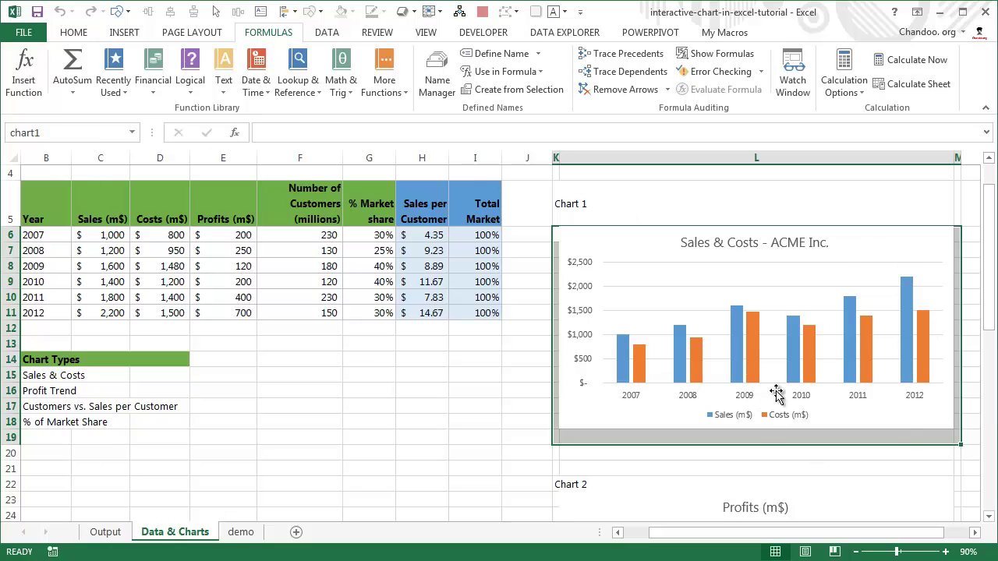
key("ctrl+c")
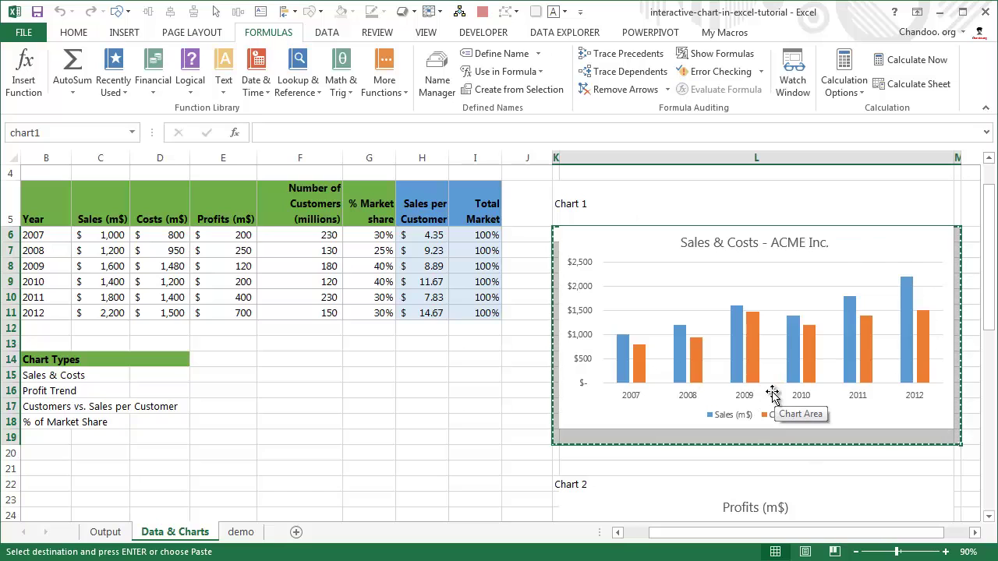
left_click(238, 532)
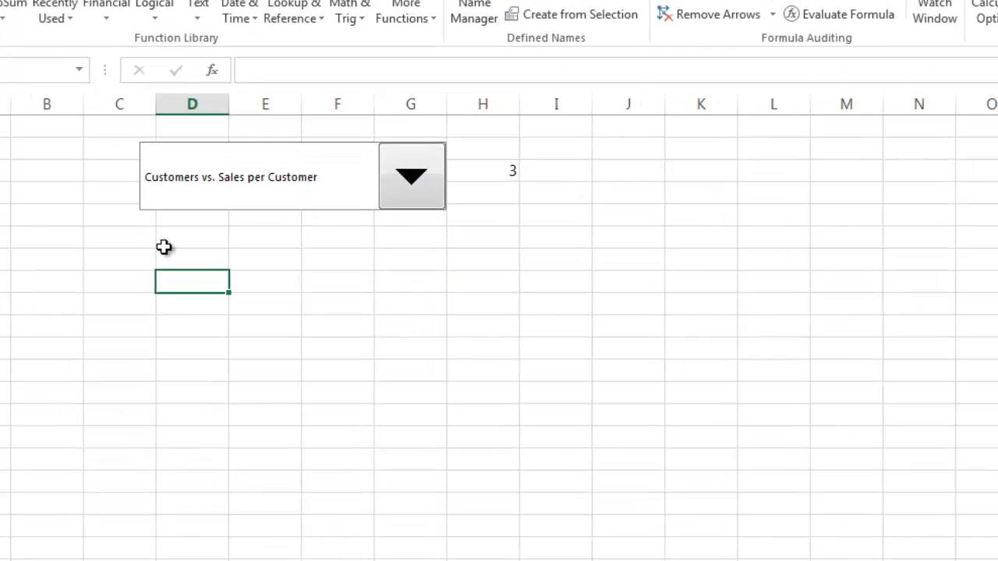
Paste the copied chart at D8 as a Linked Picture and place it under the dropdown
right_click(199, 302)
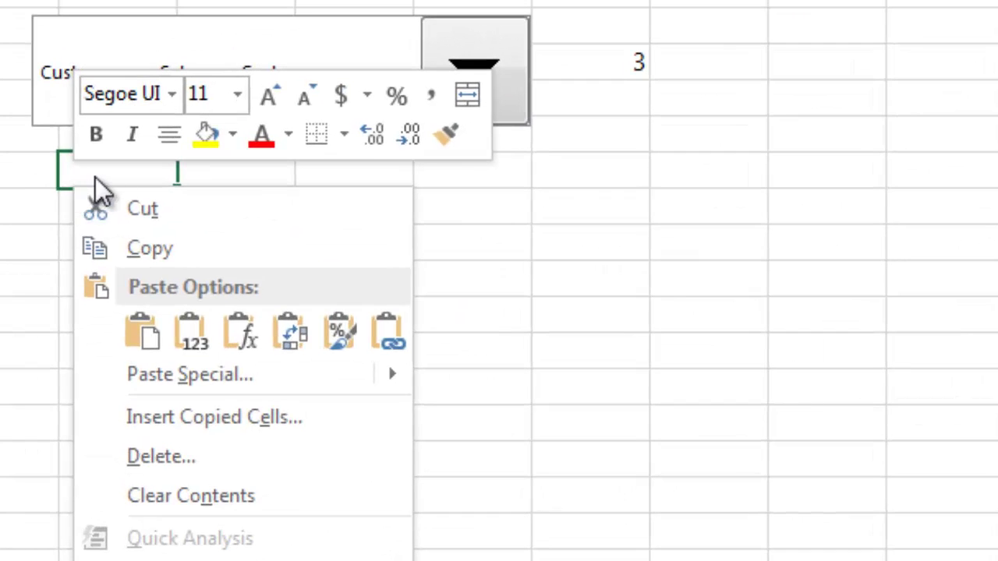
mouse_move(374, 379)
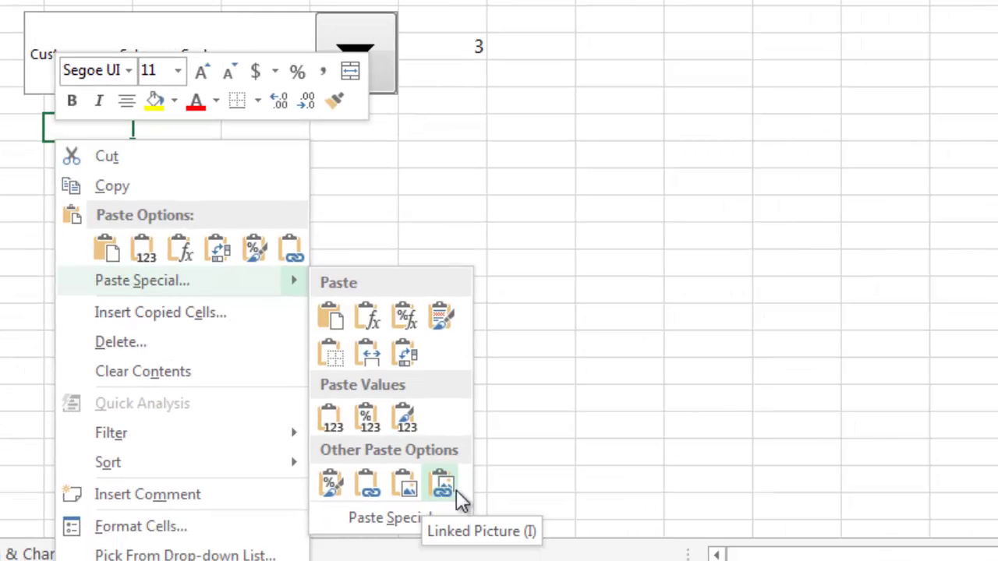
left_click(443, 487)
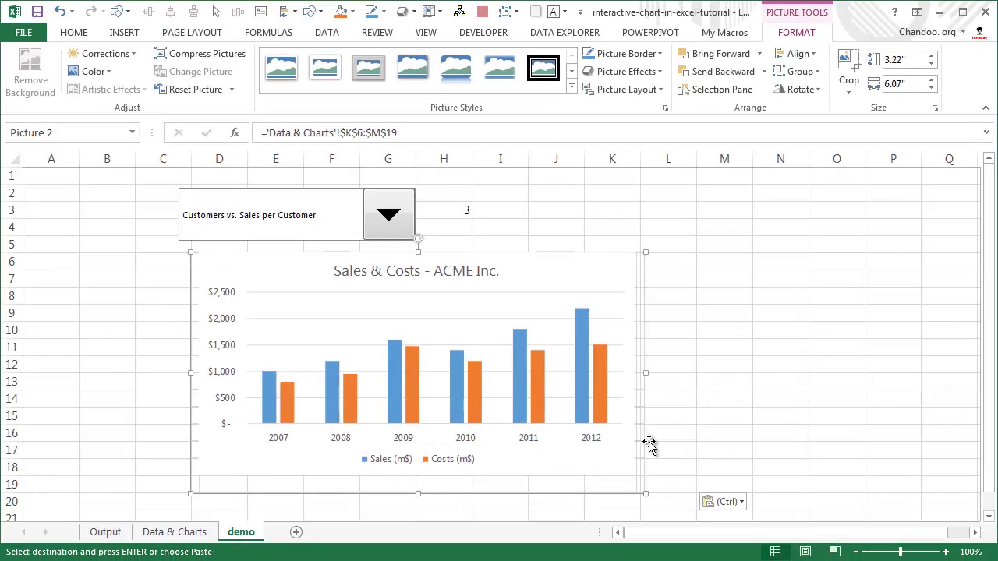
left_click_drag(341, 305, 361, 304)
left_click(690, 296)
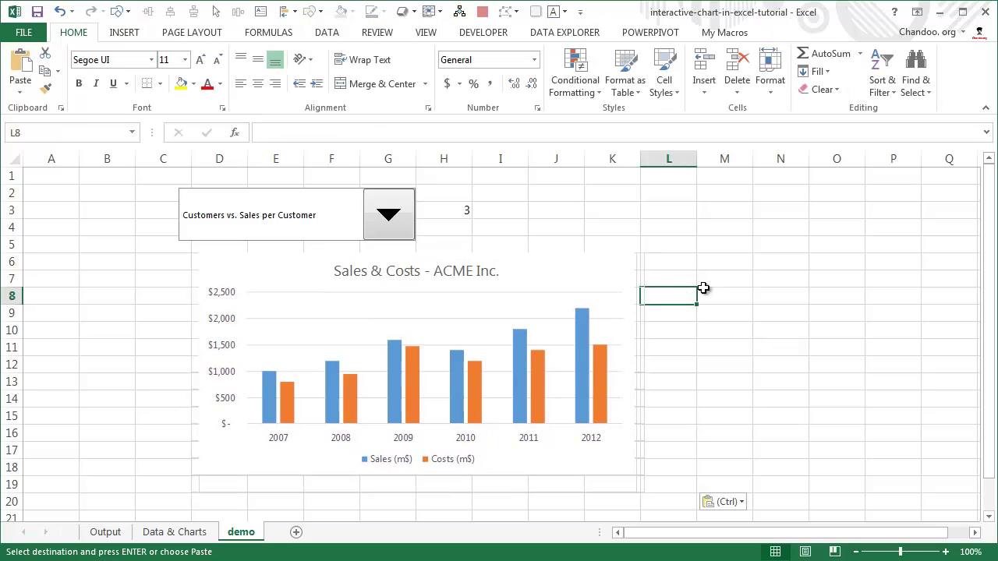
Inspect the picture's link against the Data & Charts source and fine-tune its position
left_click(446, 264)
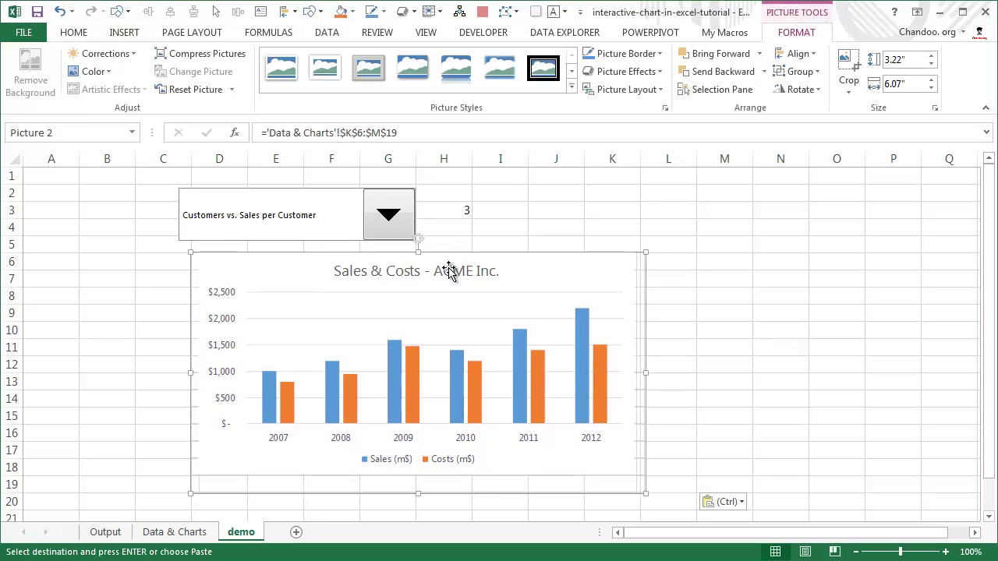
left_click(175, 532)
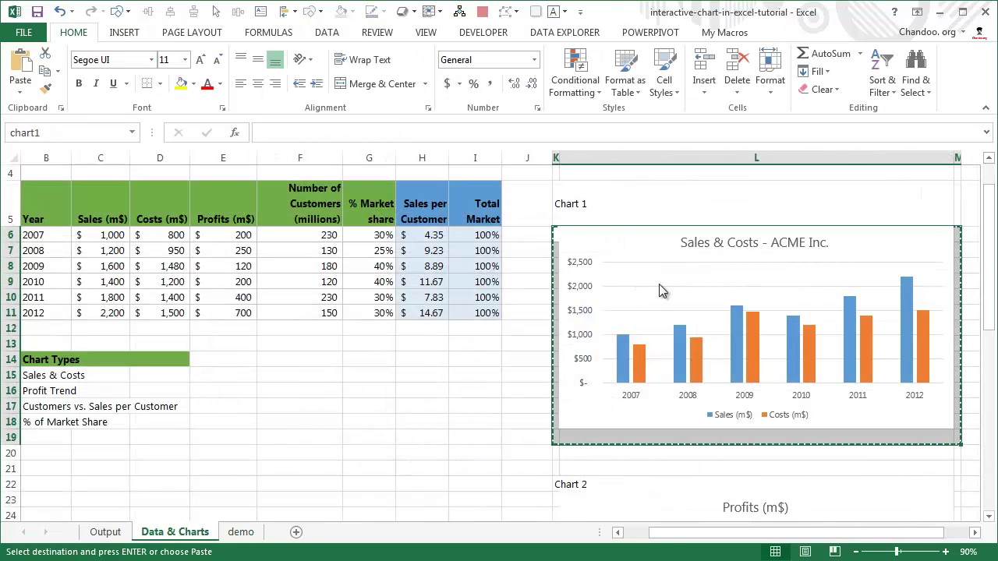
left_click(240, 531)
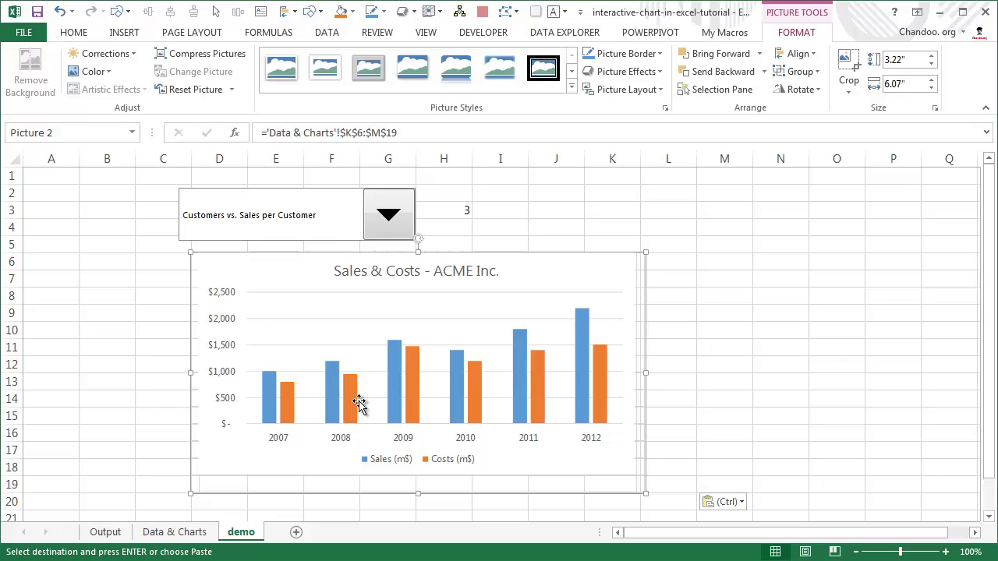
left_click_drag(529, 402, 574, 379)
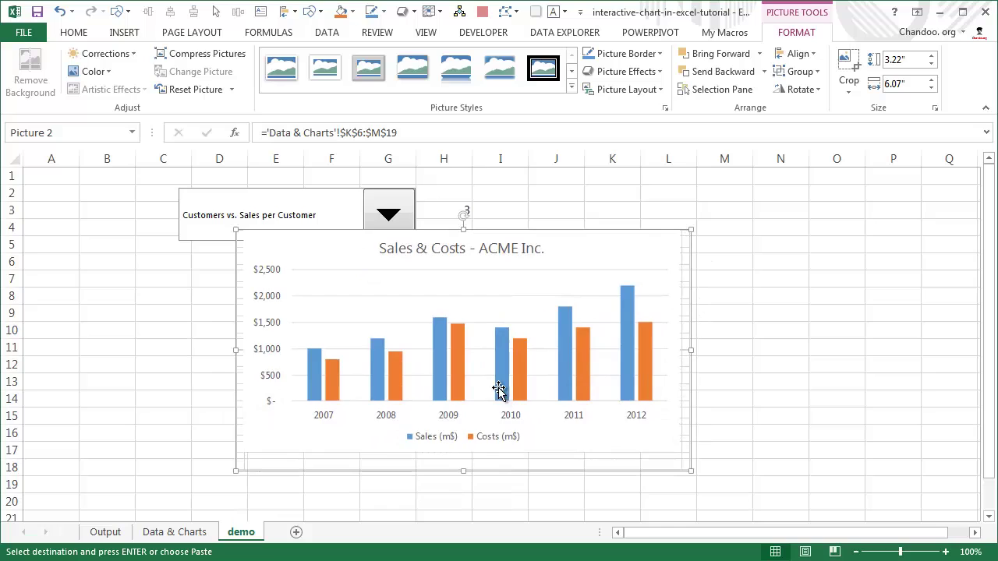
left_click_drag(499, 387, 453, 402)
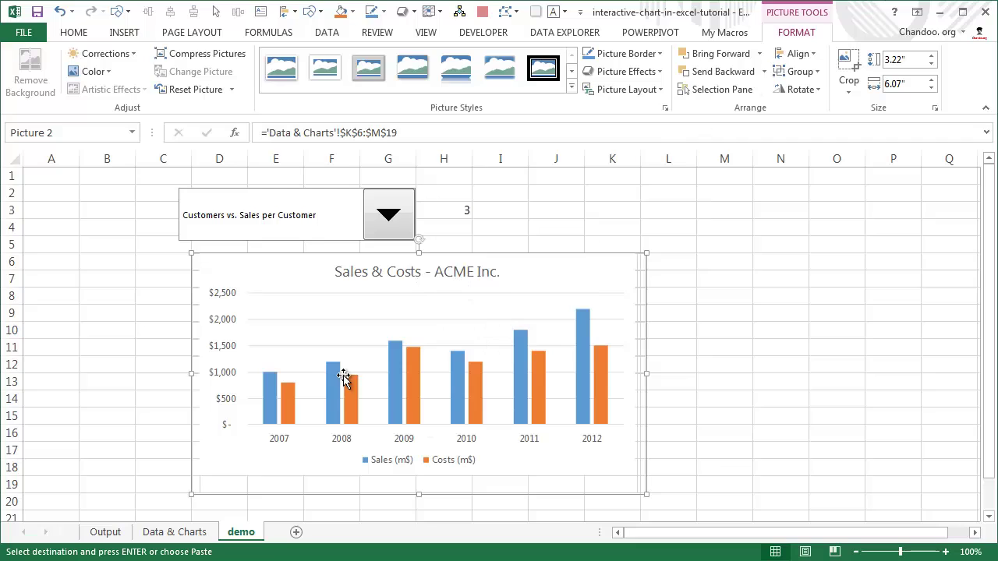
Cycle the dropdown through all four chart types, then highlight the picture's range reference in the formula bar
left_click(390, 215)
left_click(340, 244)
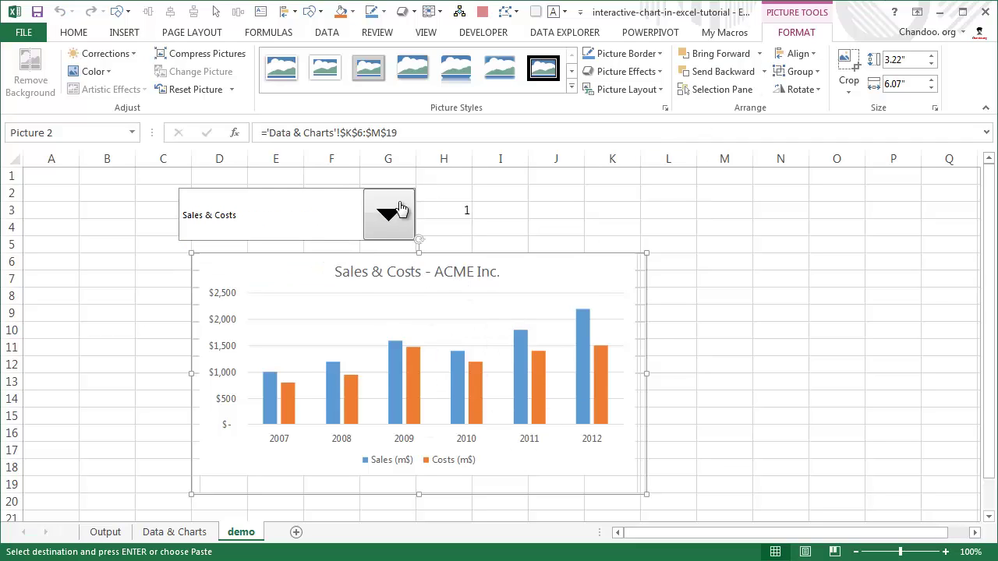
left_click(389, 214)
left_click(373, 249)
left_click(388, 222)
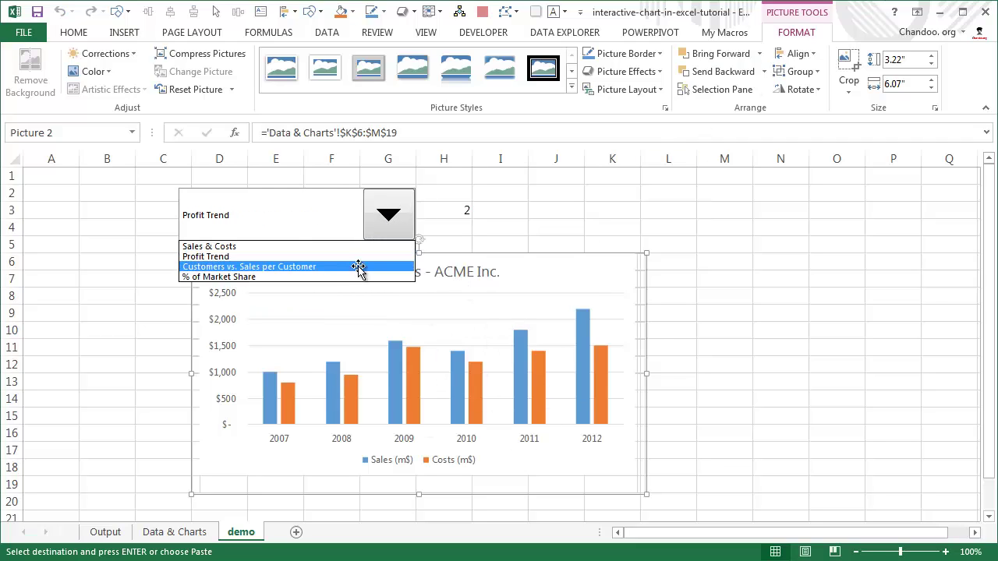
left_click(356, 267)
left_click(390, 226)
left_click(348, 277)
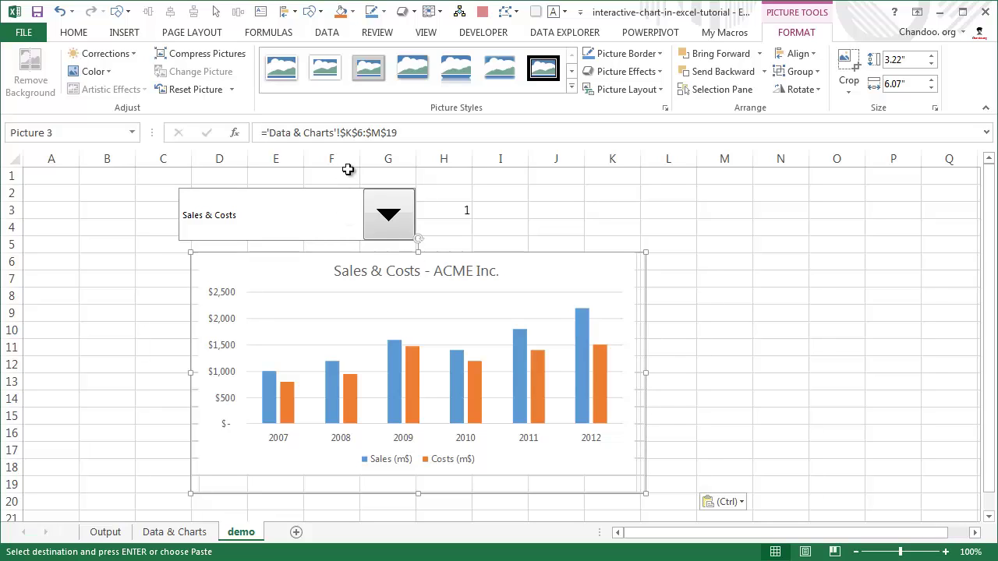
left_click_drag(265, 132, 434, 137)
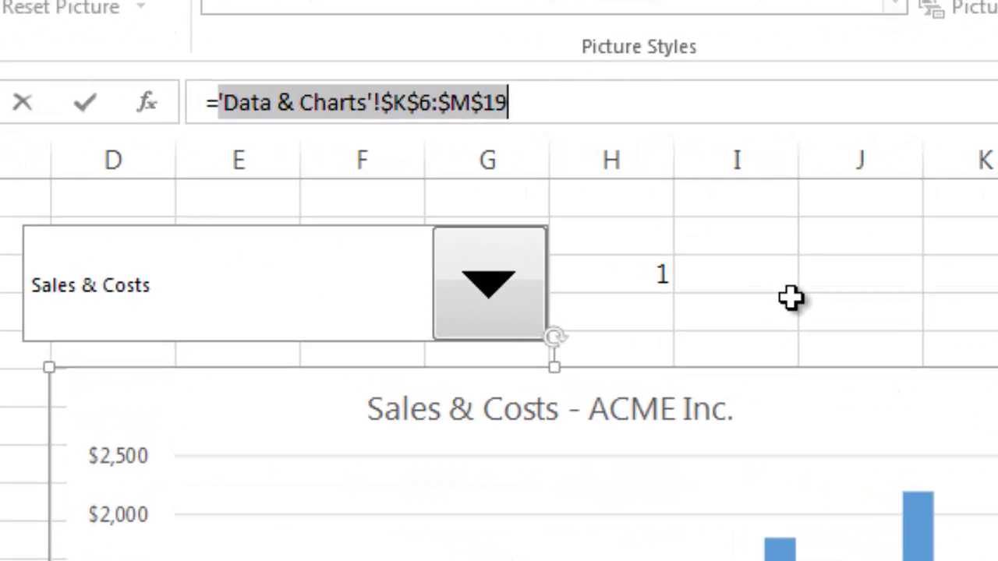
Replace the picture's fixed range reference with =selectedChart
key("BackSpace")
type("sel")
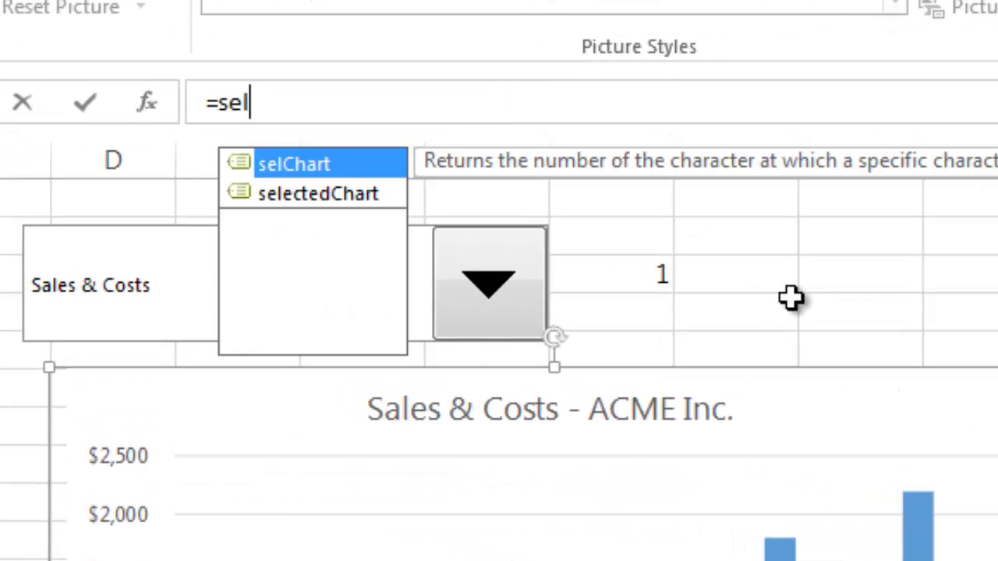
key("Down")
key("Tab")
key("Return")
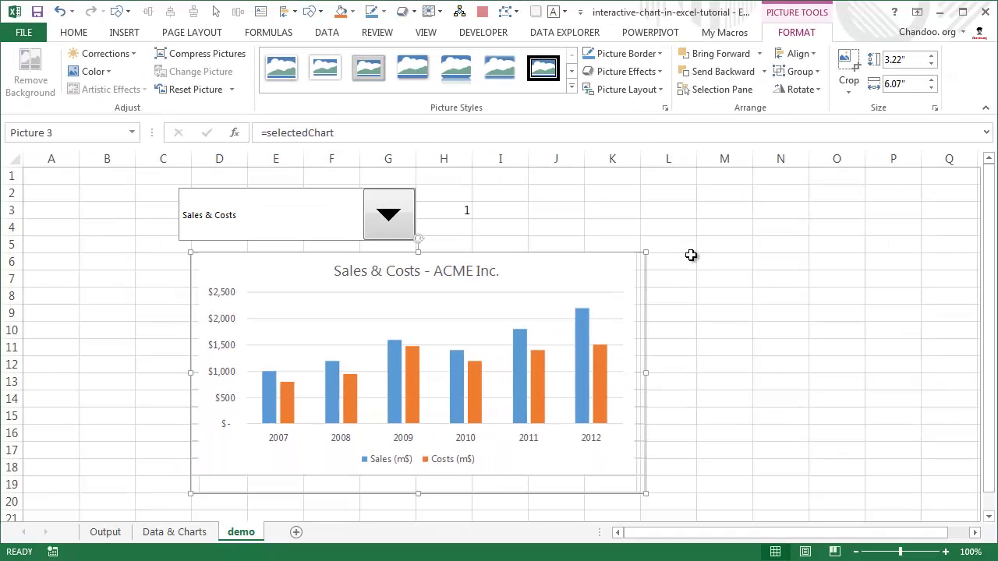
left_click(690, 255)
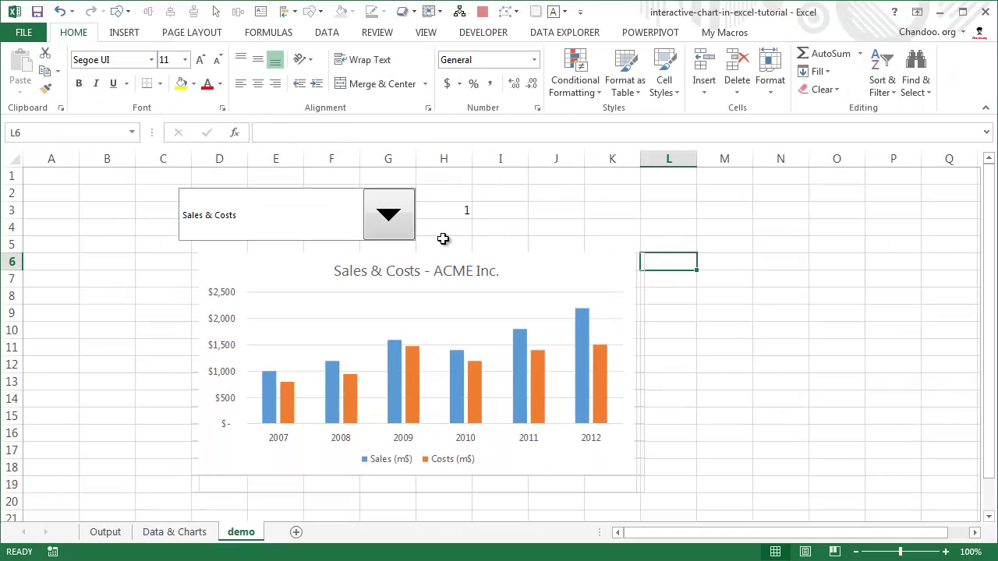
Pick Profit Trend, Customers vs. Sales per Customer, then % of Market Share, and check the picture's formula
left_click(394, 224)
left_click(383, 254)
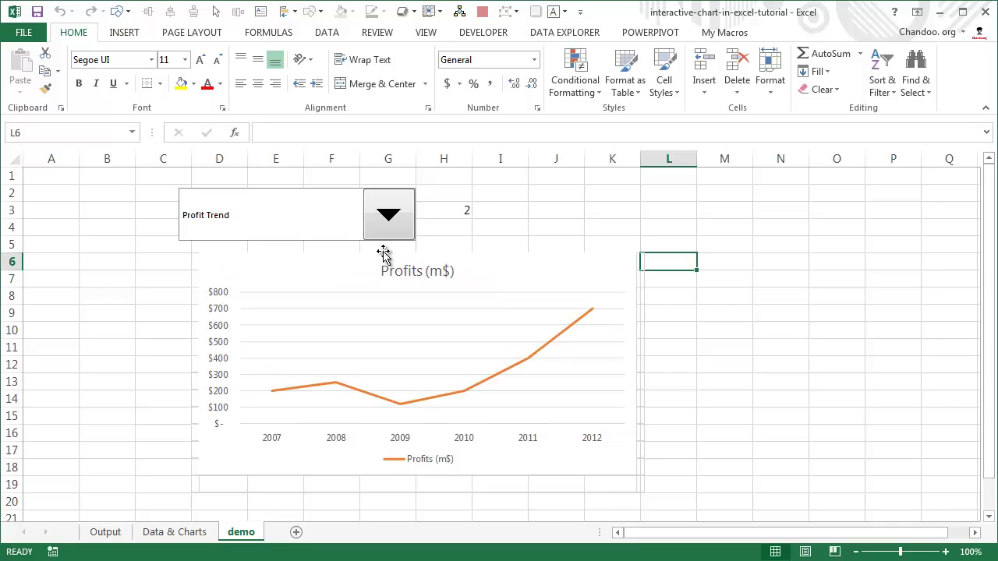
left_click(393, 210)
left_click(327, 267)
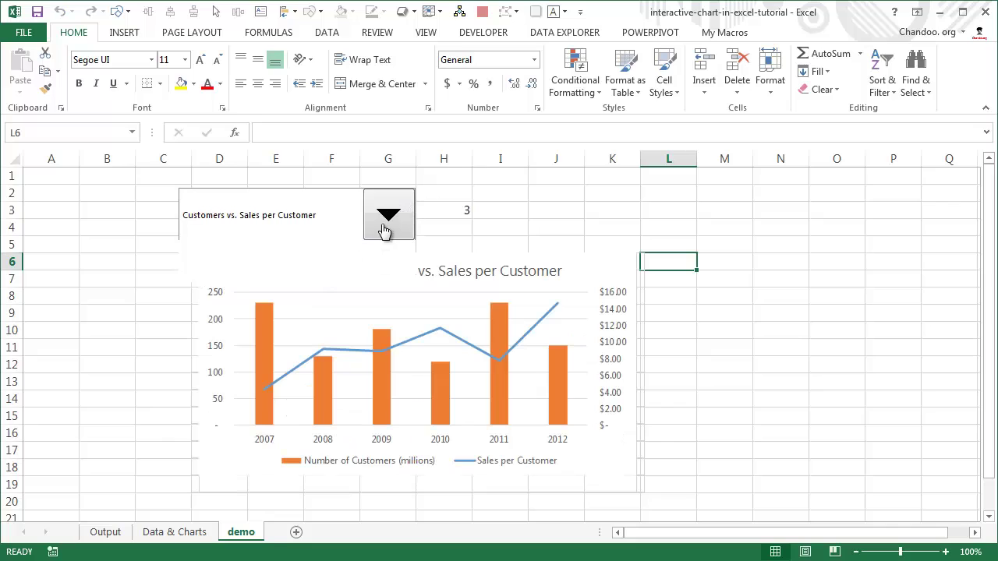
left_click(385, 230)
left_click(329, 276)
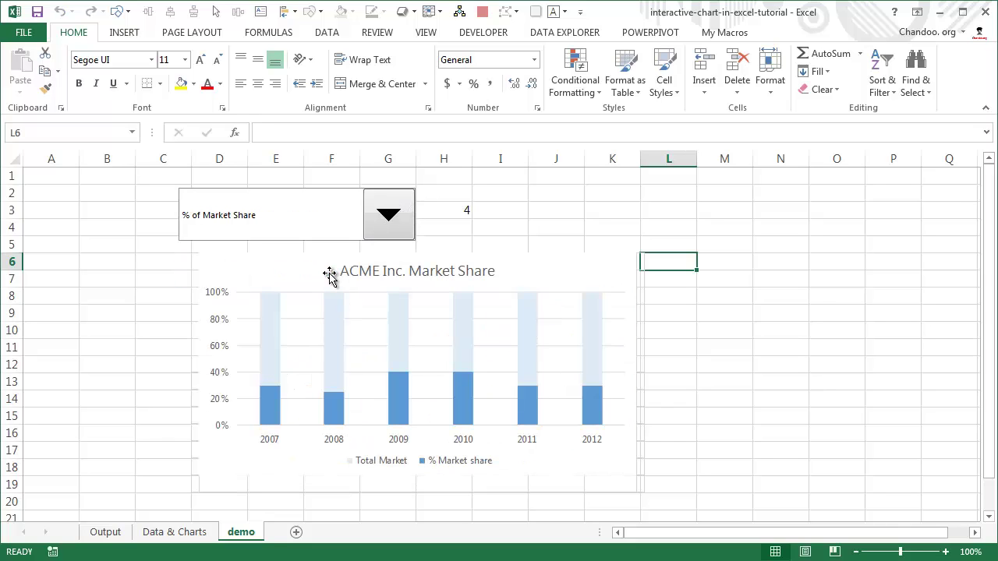
left_click(406, 349)
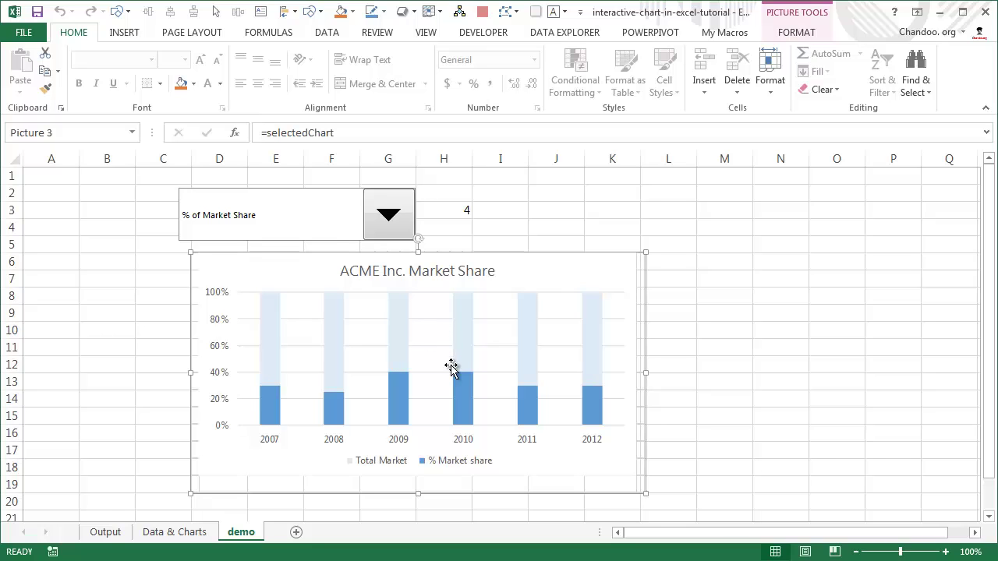
Hide gridlines on both the Data & Charts and demo sheets
left_click(180, 533)
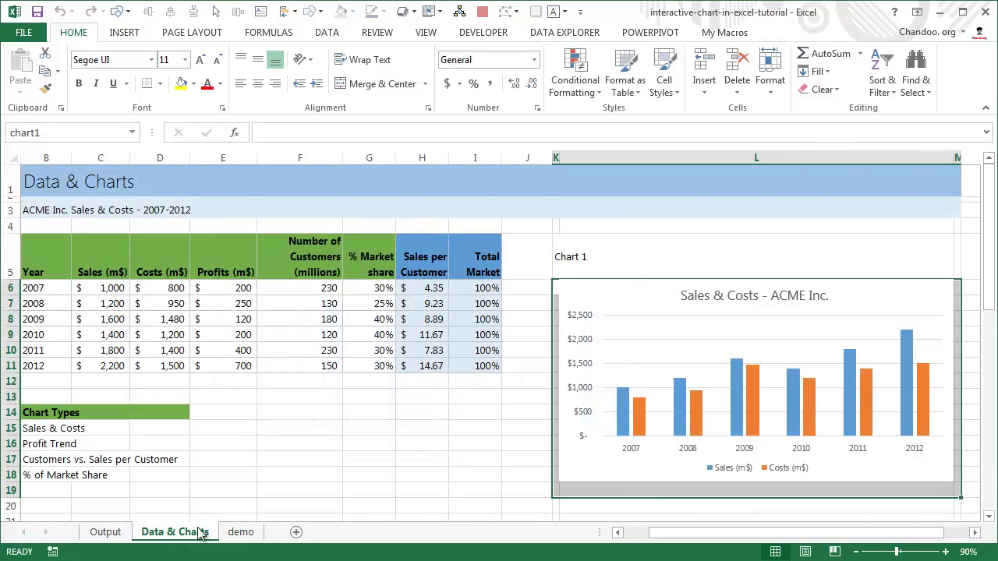
left_click(239, 536)
left_click(853, 392)
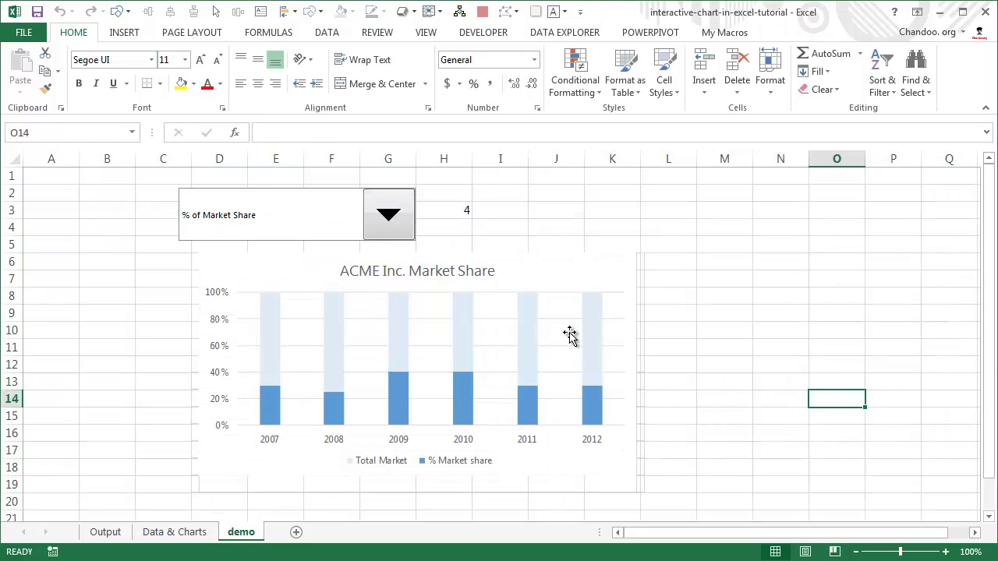
left_click(175, 533)
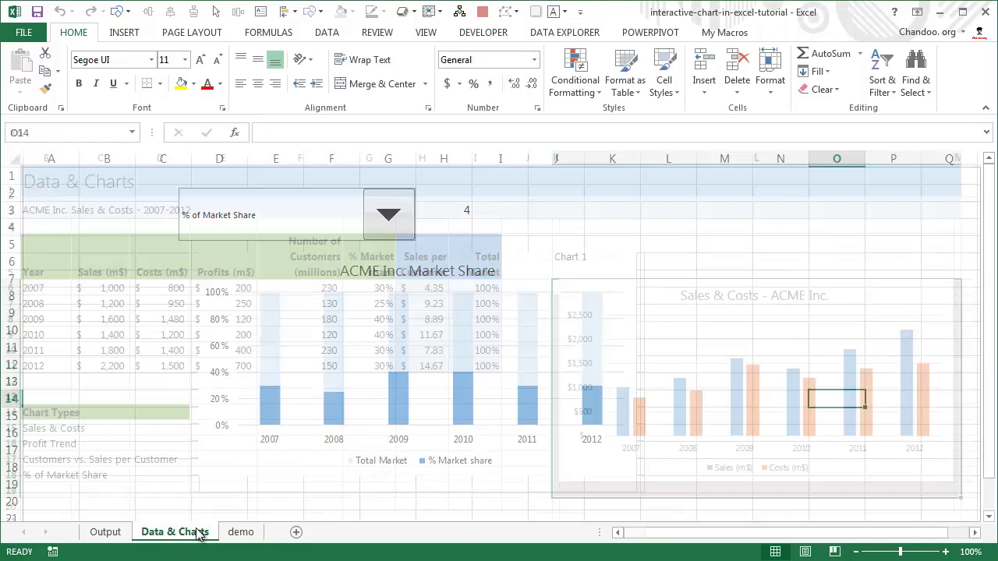
left_click(463, 417)
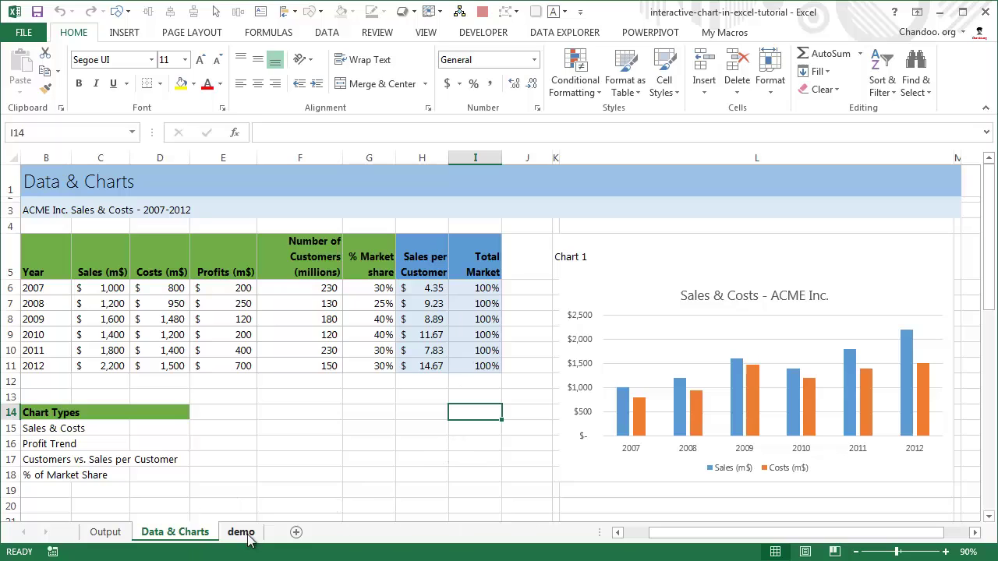
left_click(438, 38)
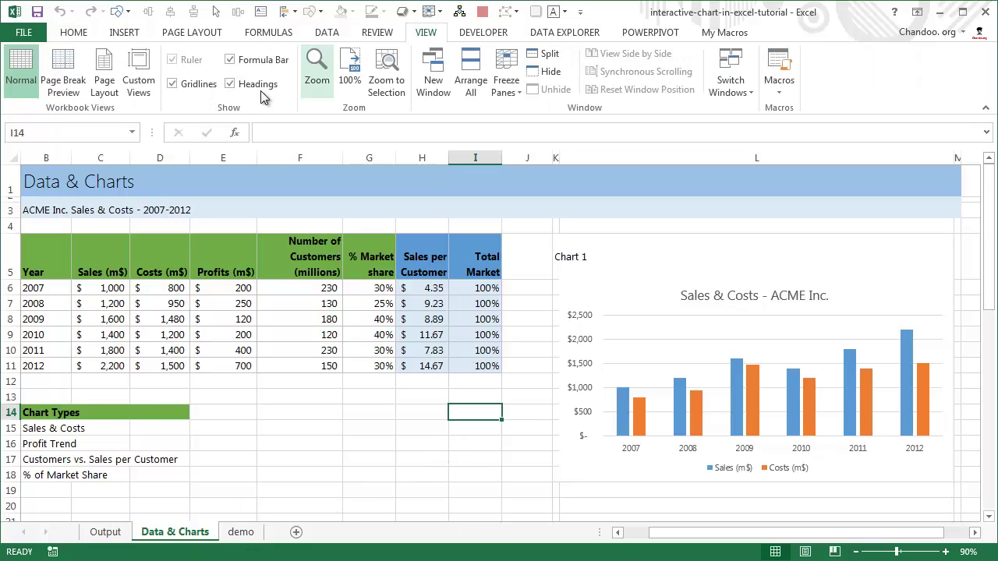
left_click(172, 83)
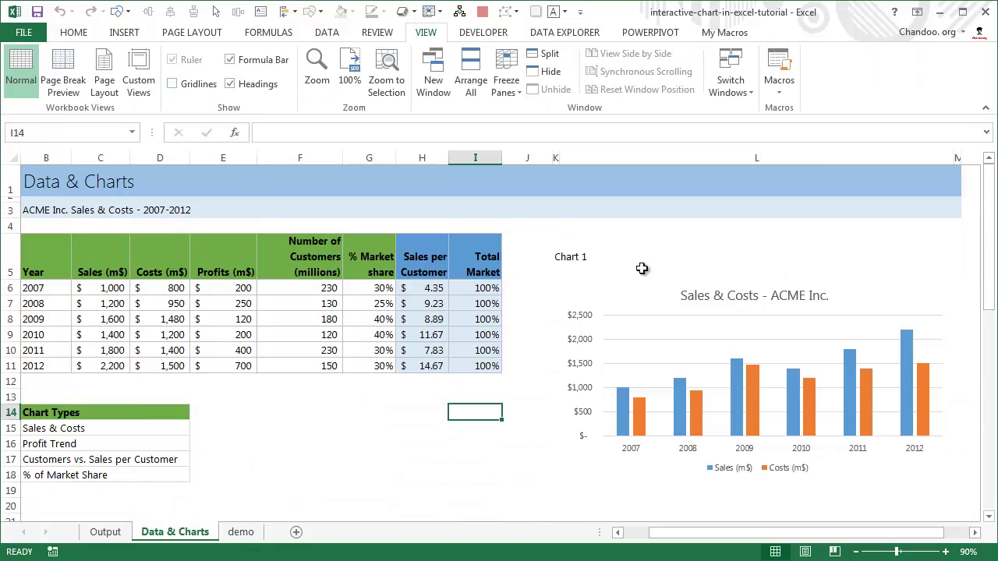
left_click(238, 533)
left_click(199, 87)
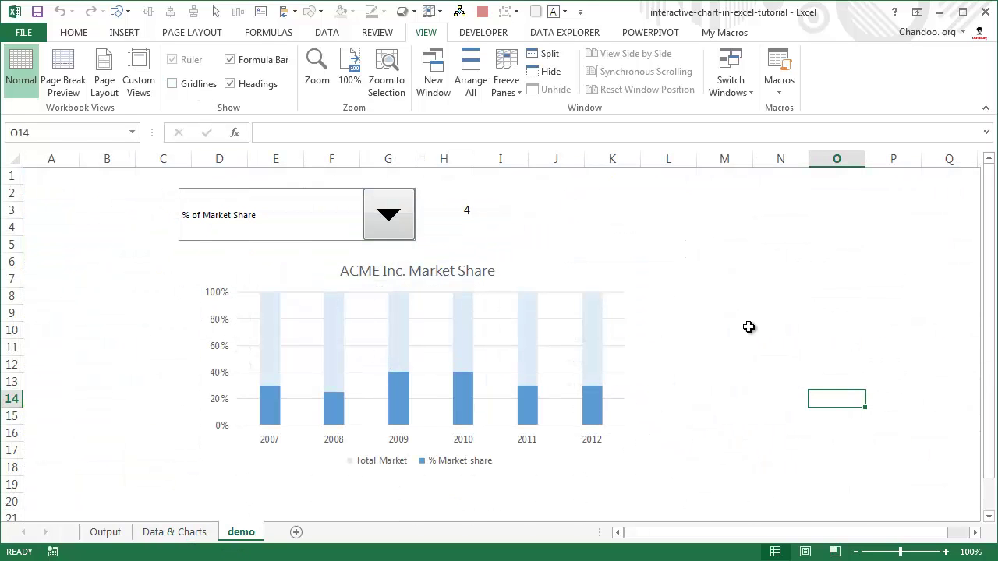
left_click(748, 328)
left_click(445, 328)
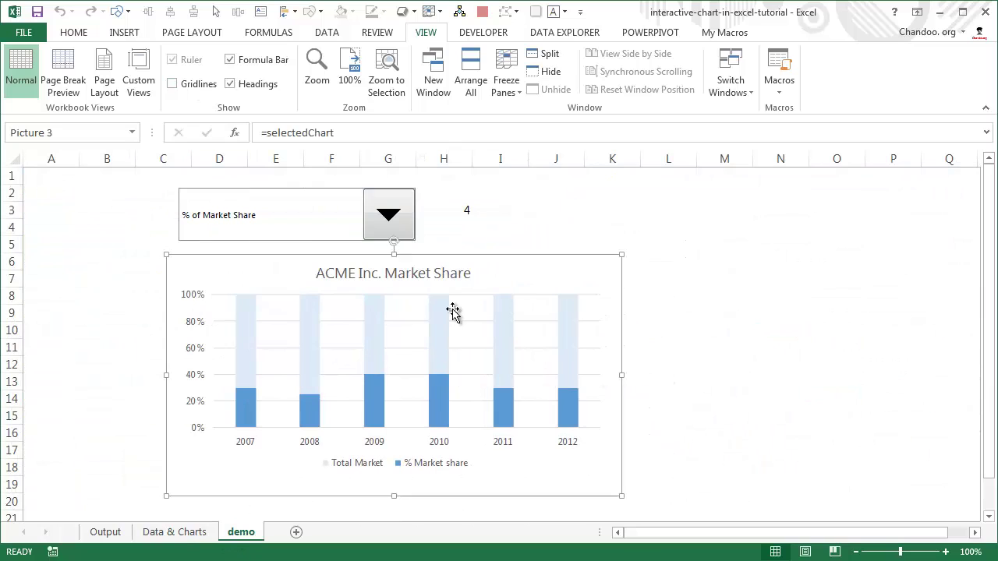
left_click(735, 278)
Test the picture with Profit Trend, Customers vs. Sales per Customer, % of Market Share, then Sales & Costs
left_click(389, 212)
left_click(362, 258)
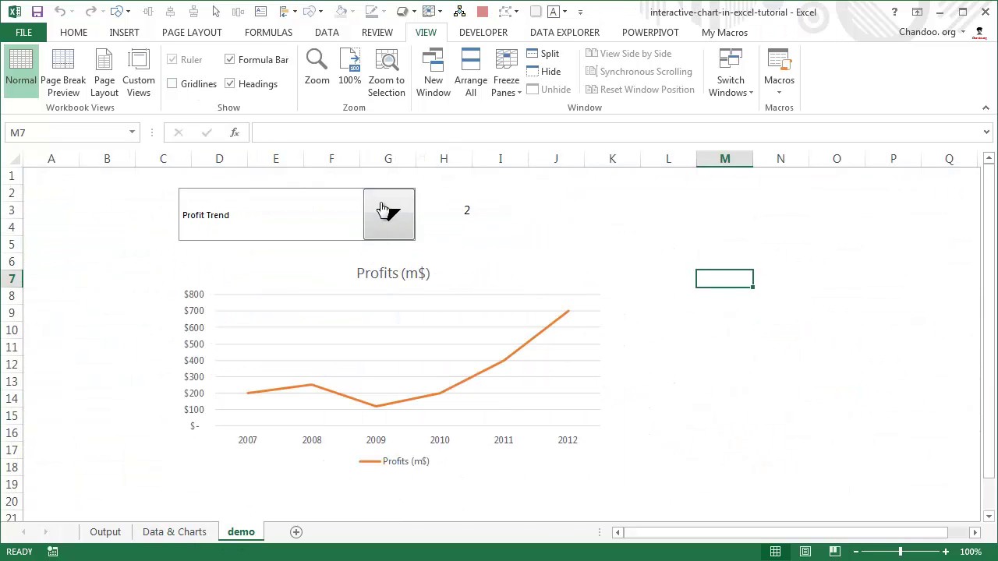
left_click(383, 207)
left_click(407, 266)
left_click(386, 211)
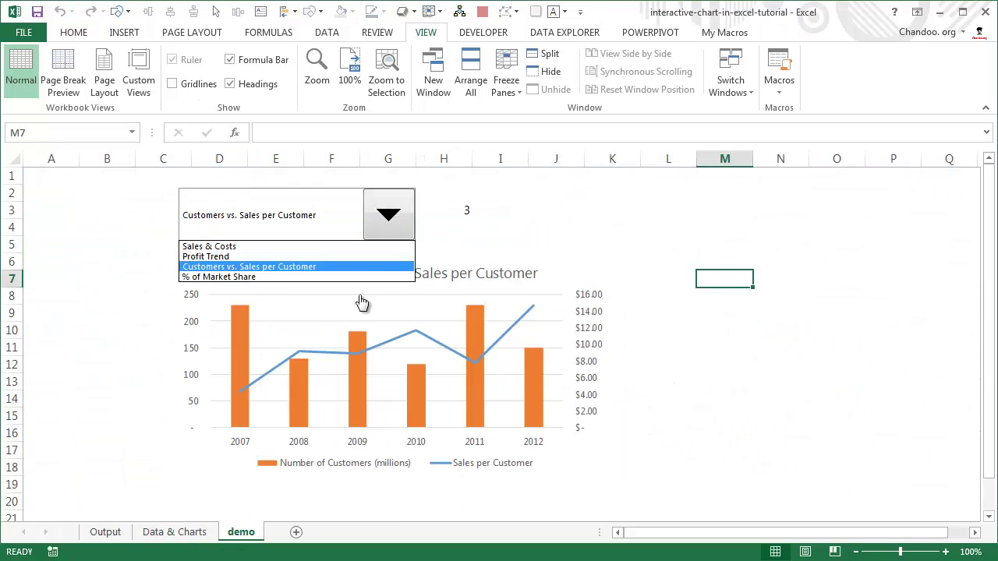
left_click(348, 278)
left_click(382, 218)
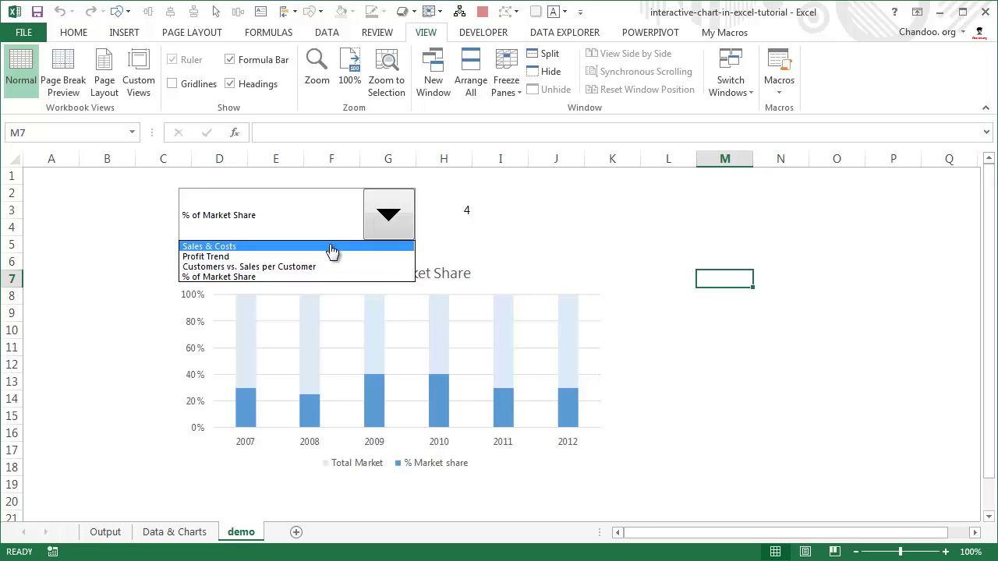
left_click(334, 246)
Shrink the chart selector dropdown and move it down into row 5
right_click(296, 228)
key("Escape")
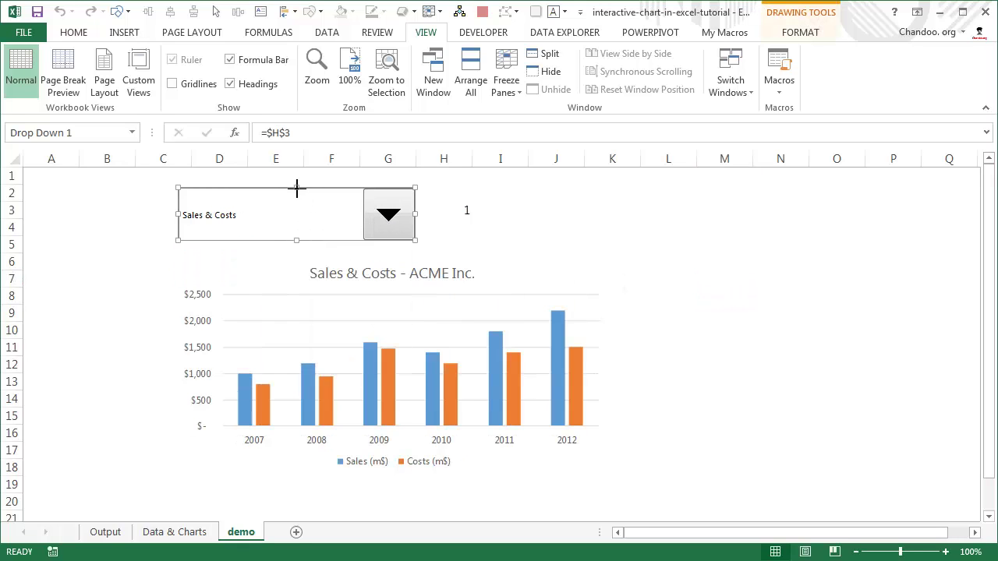
left_click_drag(300, 189, 301, 224)
left_click_drag(361, 234, 540, 251)
left_click_drag(614, 237, 570, 237)
left_click(276, 253)
left_click(244, 244)
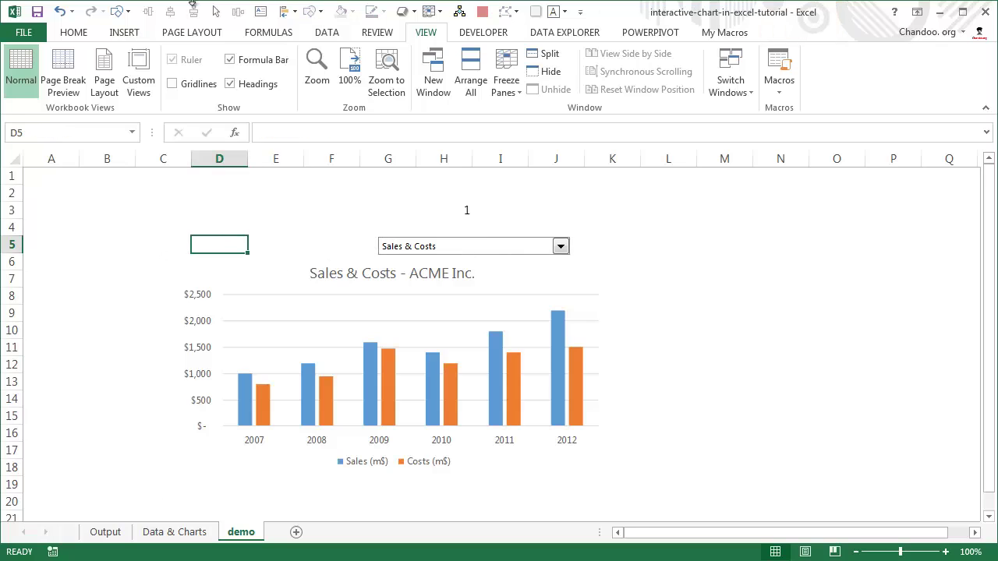
Add a 'Select a chart:' text box label just left of the dropdown
left_click(283, 11)
left_click(186, 241)
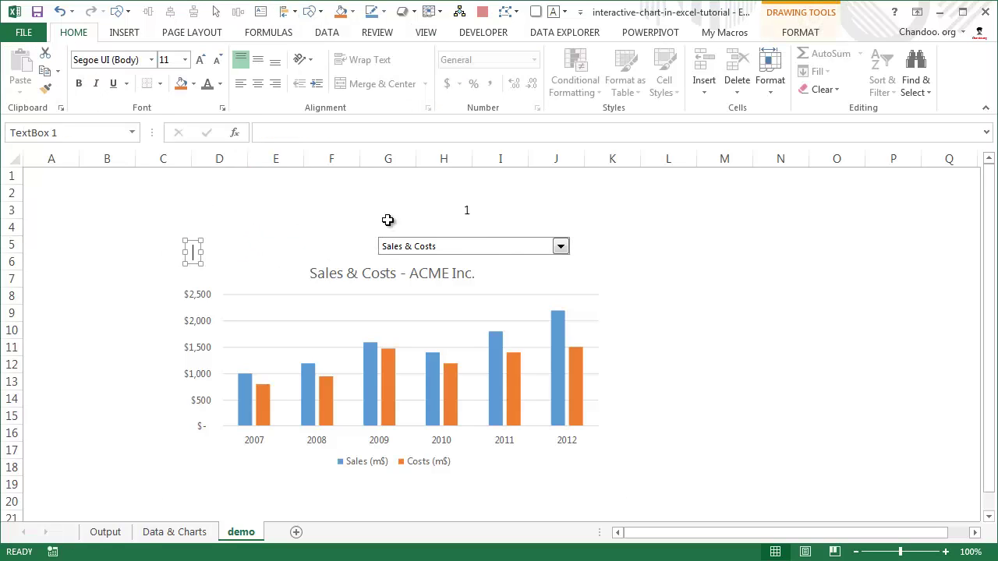
type("Select a ")
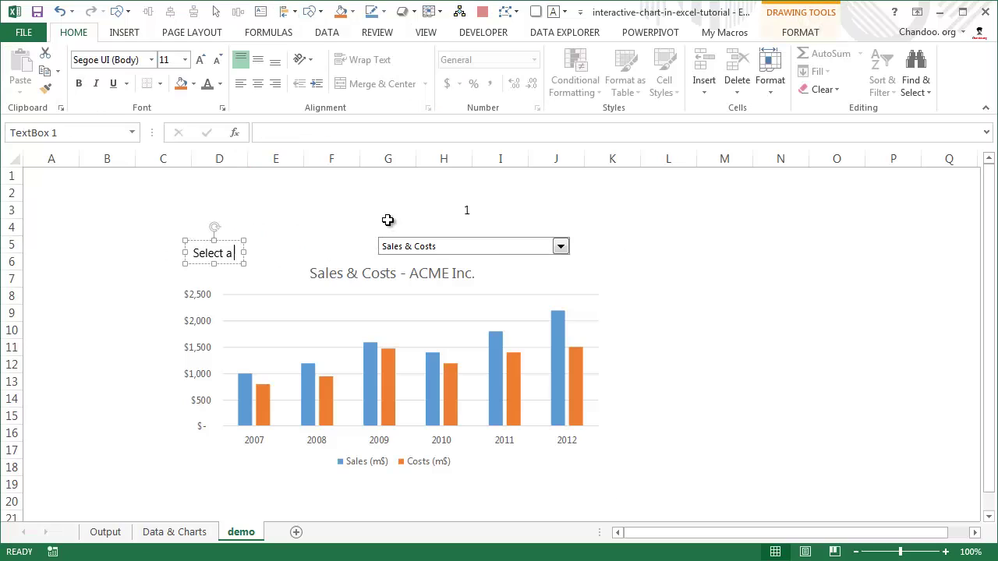
type("chart")
key("Return")
key("BackSpace")
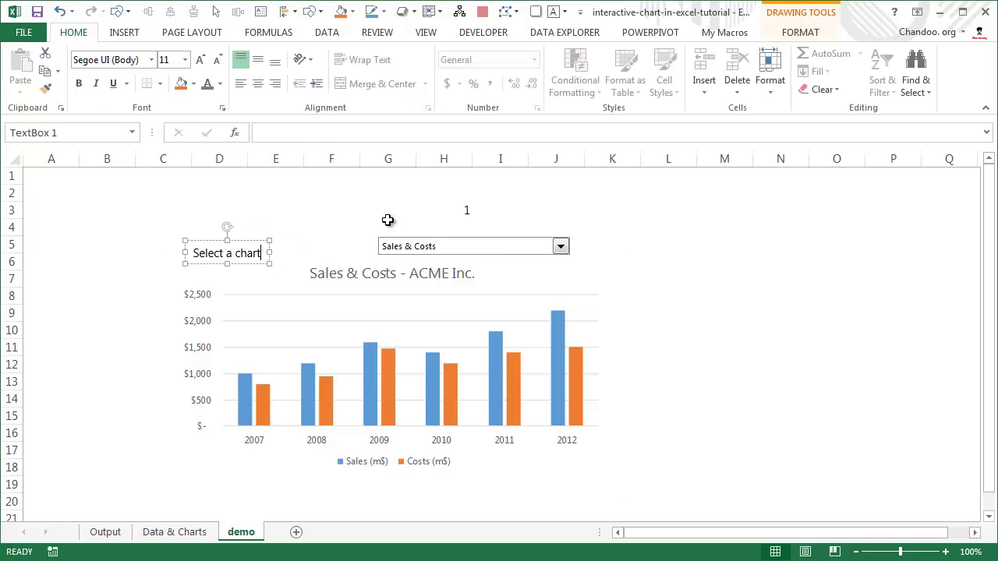
type(":")
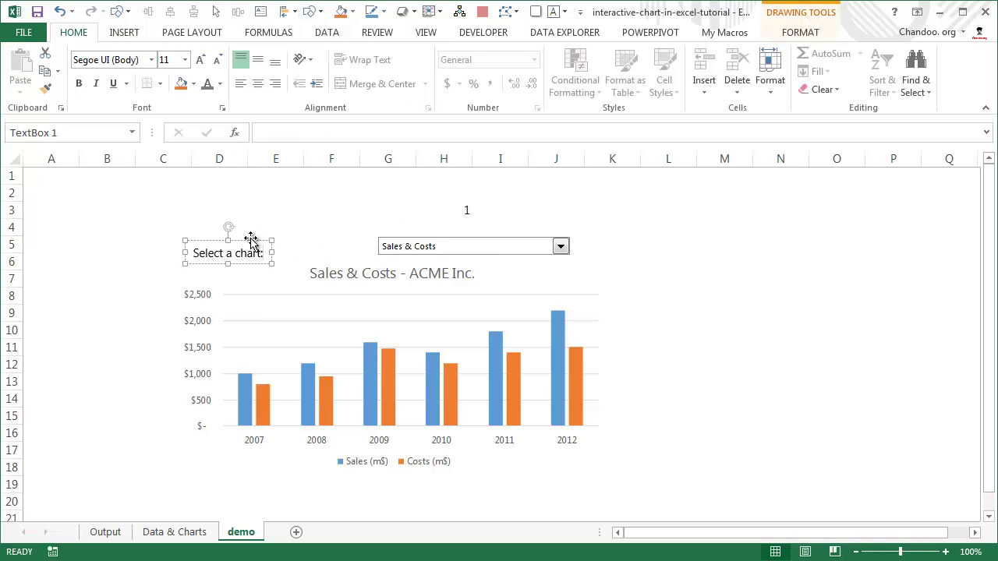
left_click_drag(267, 230, 356, 229)
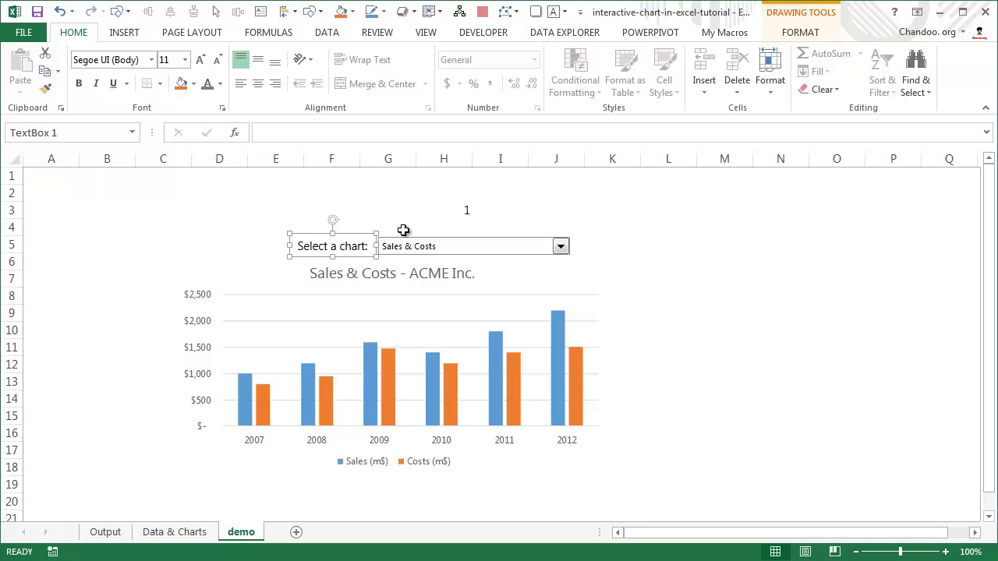
Move the selector's linked value from cell H3 to cell P3
left_click(747, 298)
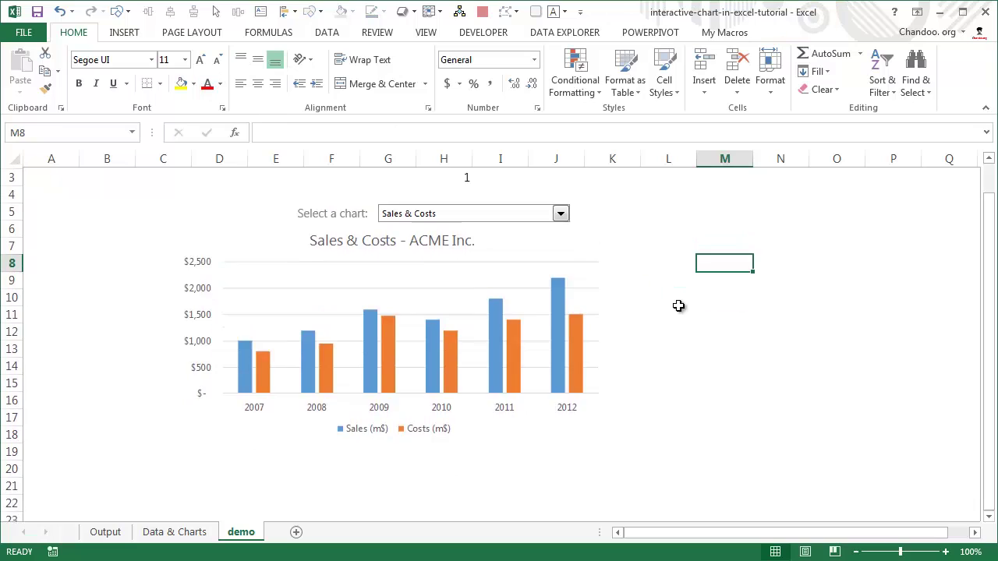
left_click(446, 217)
left_click_drag(444, 220, 890, 212)
left_click(835, 346)
left_click(899, 220)
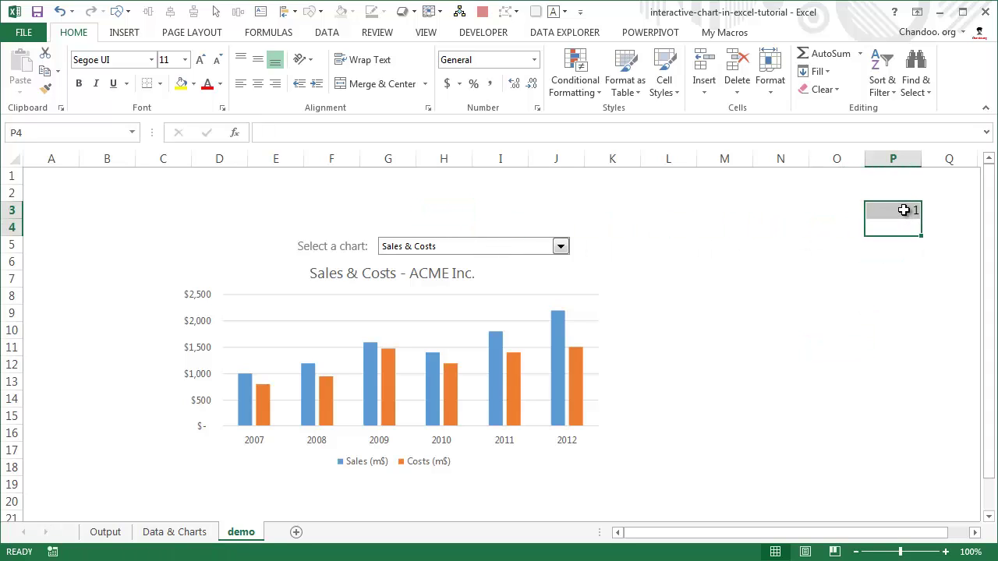
left_click(900, 209)
Give cell P3 a light blue fill, then check the Data & Charts sheet
left_click(193, 83)
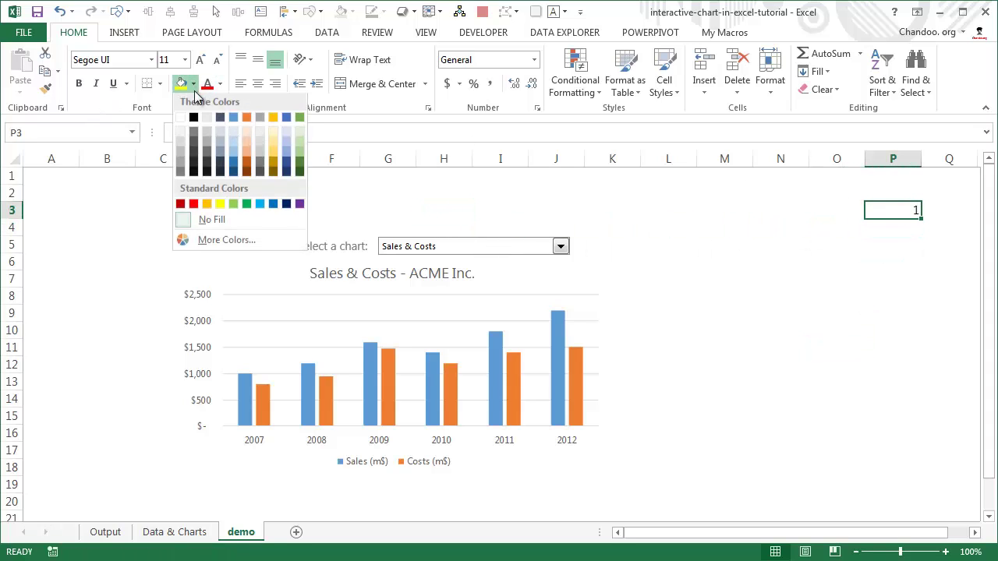
left_click(235, 130)
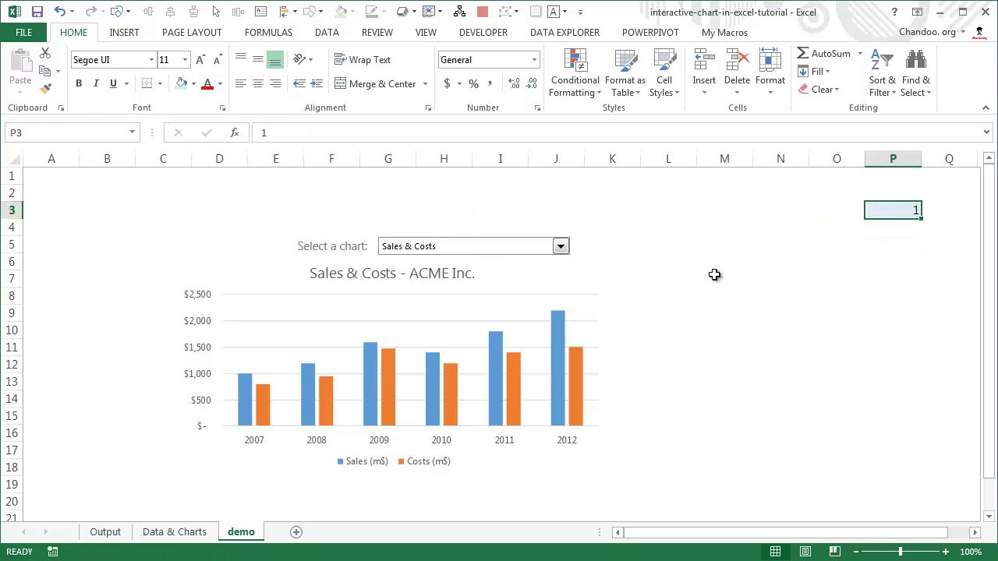
left_click(780, 278)
left_click(893, 210)
left_click(170, 532)
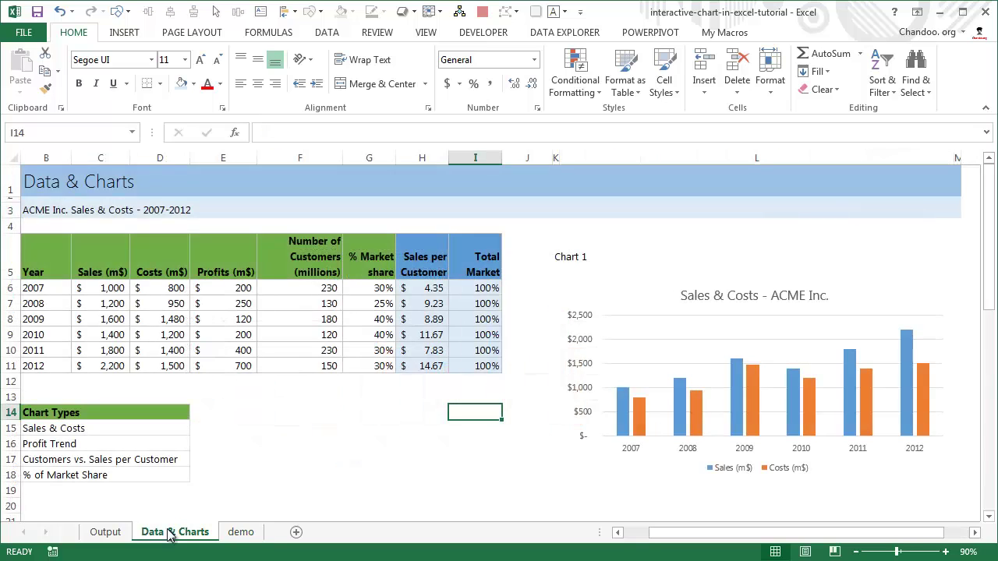
left_click(232, 533)
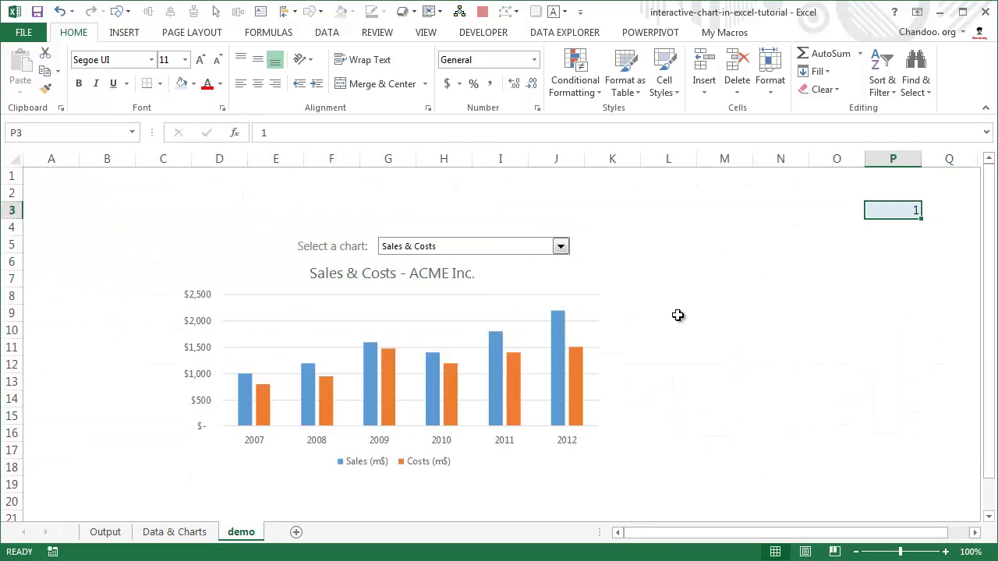
Test the dropdown: Profit Trend, Customers vs. Sales per Customer, then % of Market Share
left_click(724, 299)
left_click_drag(181, 200, 603, 213)
left_click(704, 309)
left_click(399, 256)
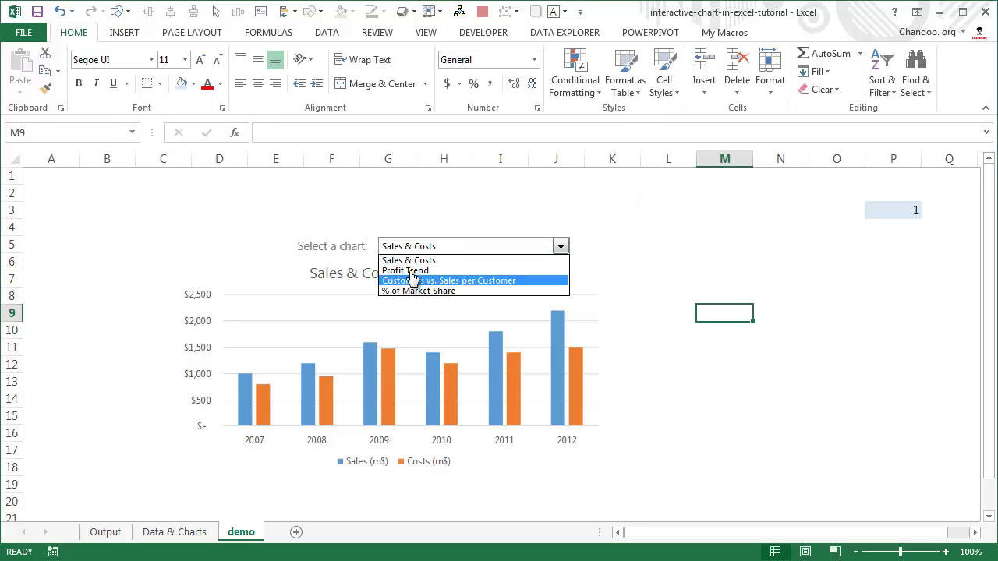
left_click(480, 270)
left_click(484, 246)
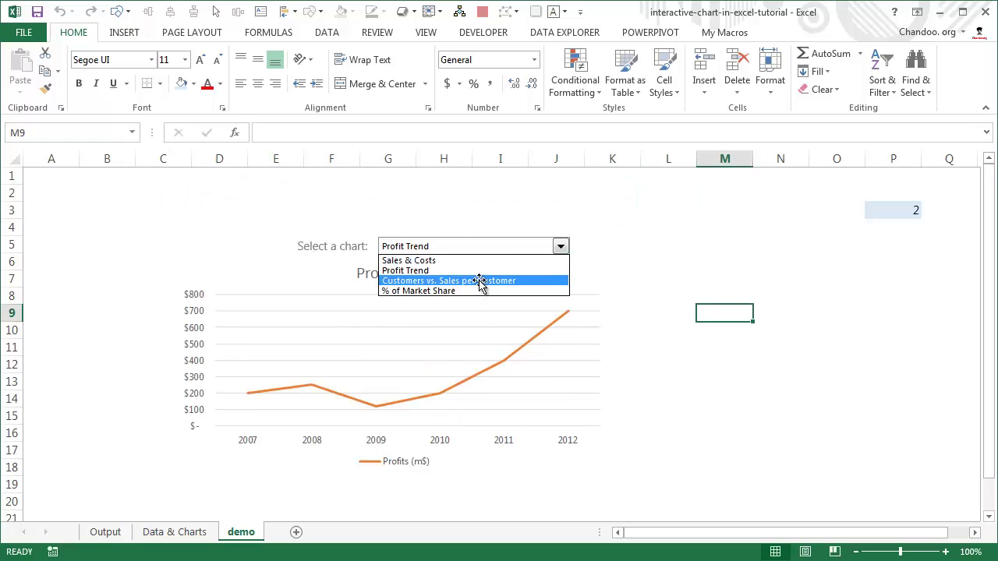
left_click(483, 281)
left_click(478, 247)
left_click(474, 292)
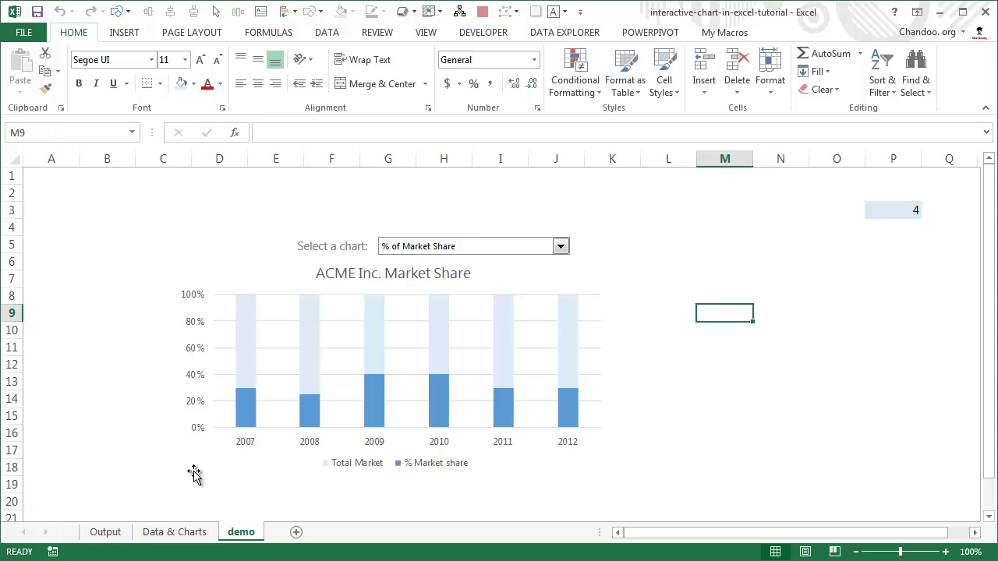
Switch to the Output sheet and scroll through it
left_click(105, 531)
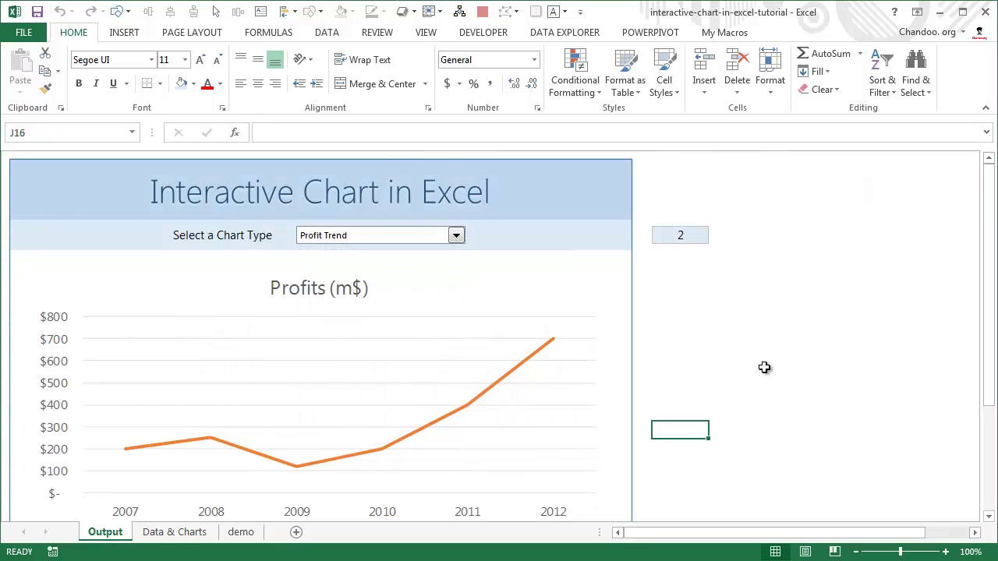
scroll(764, 367, "down", 1)
scroll(608, 272, "up", 1)
Review the Output sheet's objects in the Selection Pane, then browse the finished sheet
left_click(924, 94)
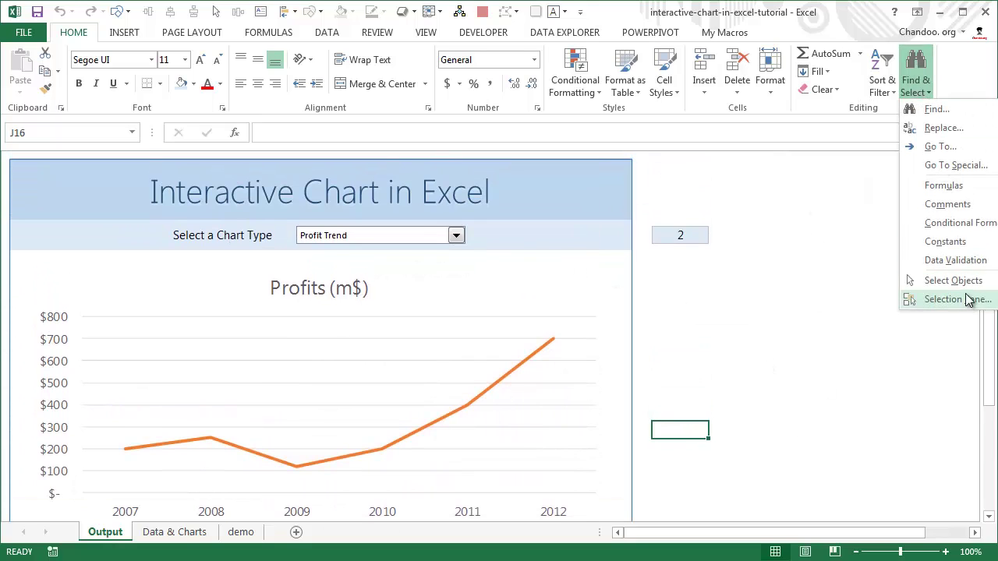
left_click(967, 297)
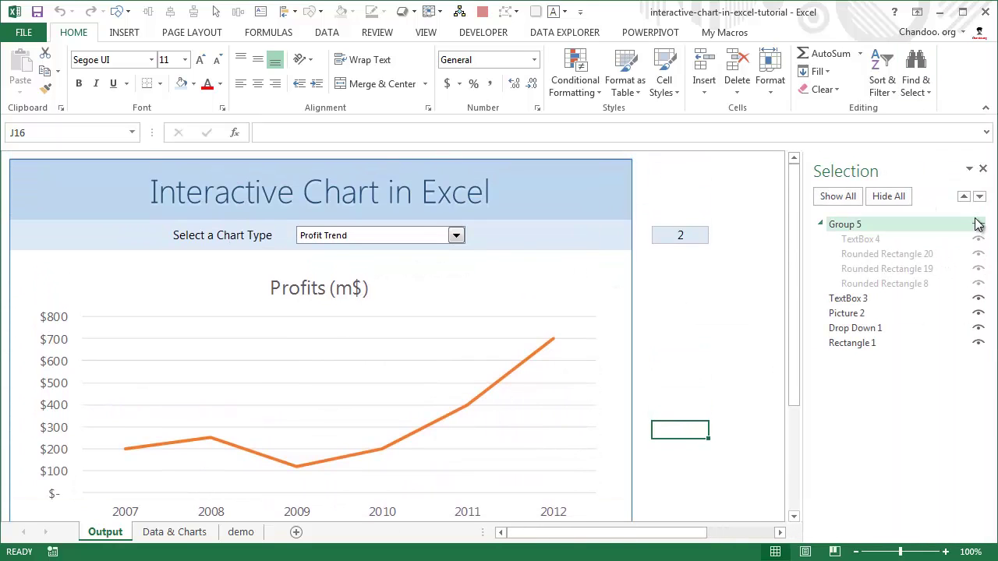
left_click(985, 169)
scroll(772, 382, "down", 3)
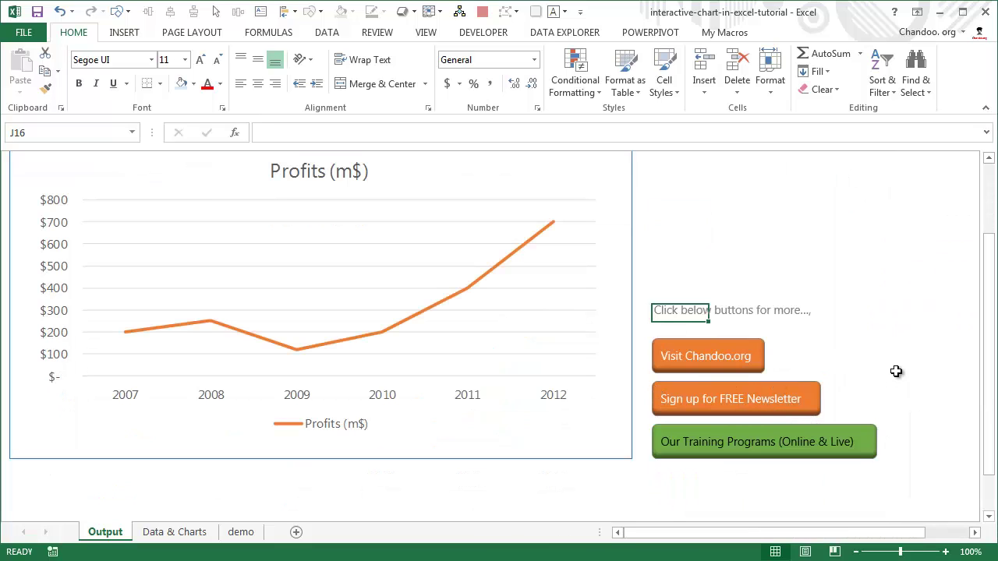
scroll(780, 364, "up", 3)
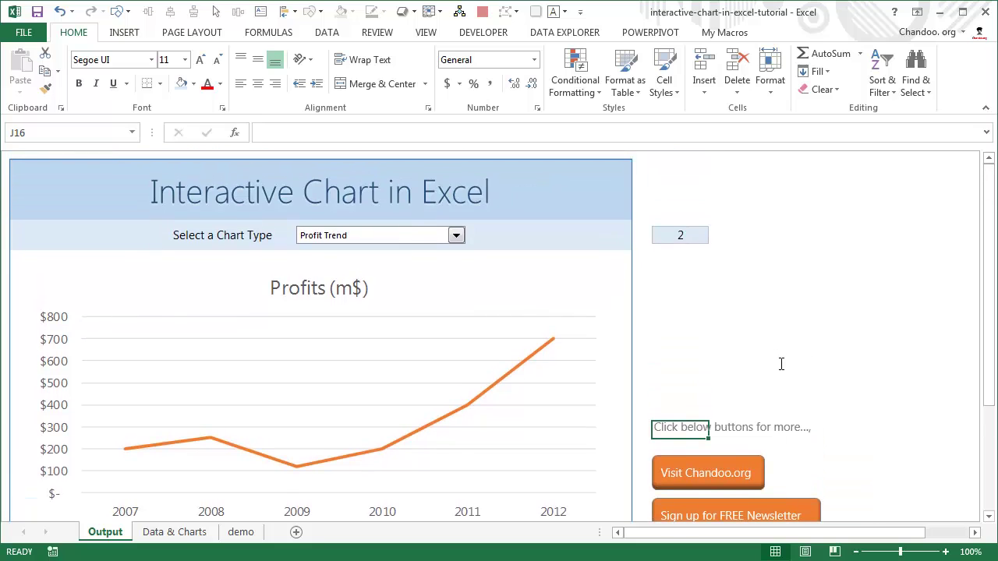
scroll(780, 364, "down", 2)
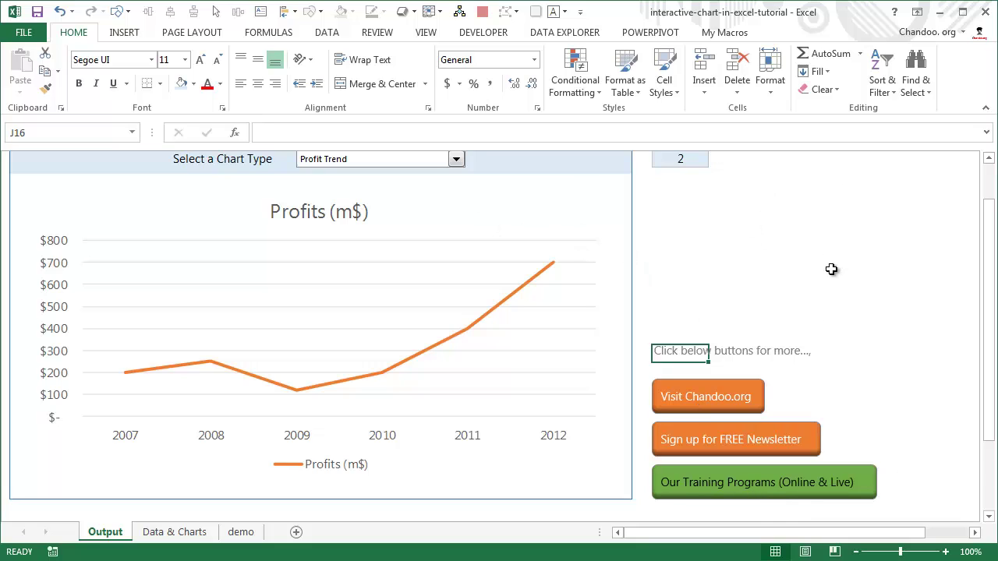
scroll(831, 269, "up", 2)
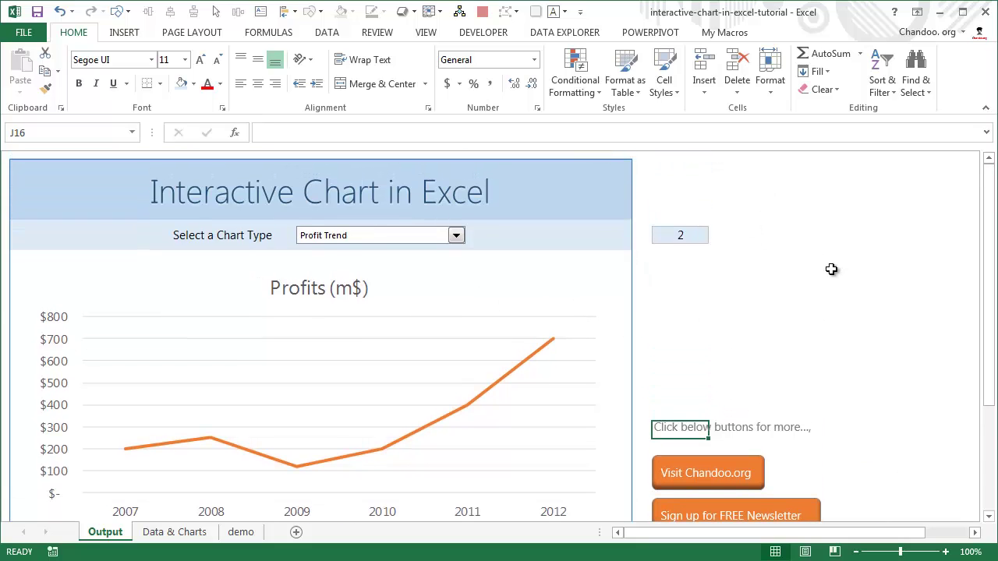